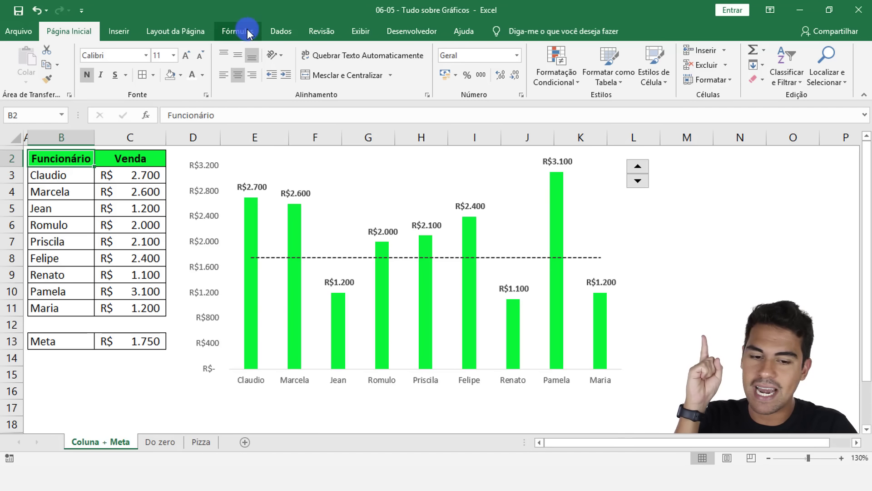
# Step: Lower the Meta target to 750 with the spin control beside the chart, and raise it to 2.000
pyautogui.click(643, 182)
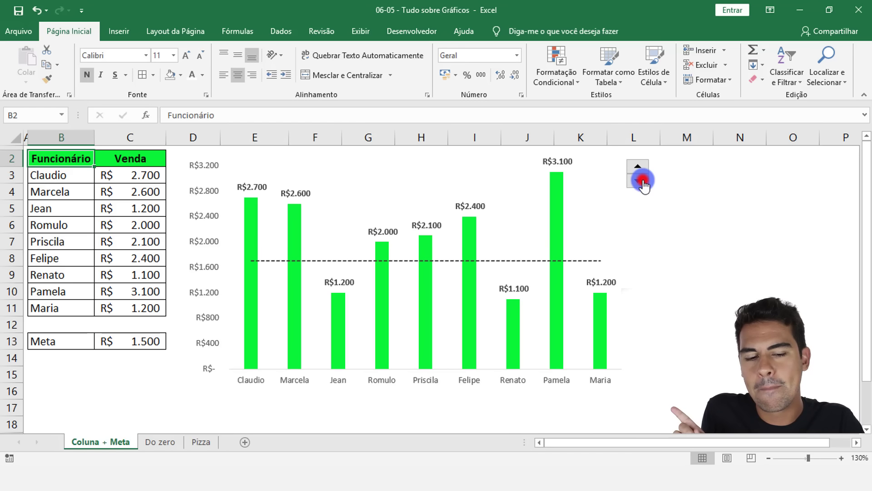
pyautogui.click(643, 181)
pyautogui.click(643, 181)
pyautogui.click(644, 182)
pyautogui.click(644, 182)
pyautogui.click(640, 168)
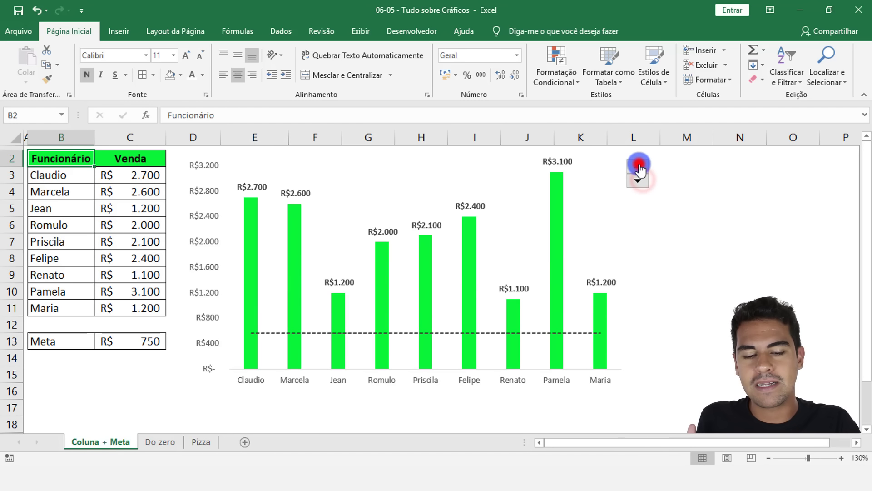
pyautogui.click(640, 169)
pyautogui.click(640, 168)
pyautogui.click(639, 168)
pyautogui.click(639, 168)
pyautogui.click(640, 168)
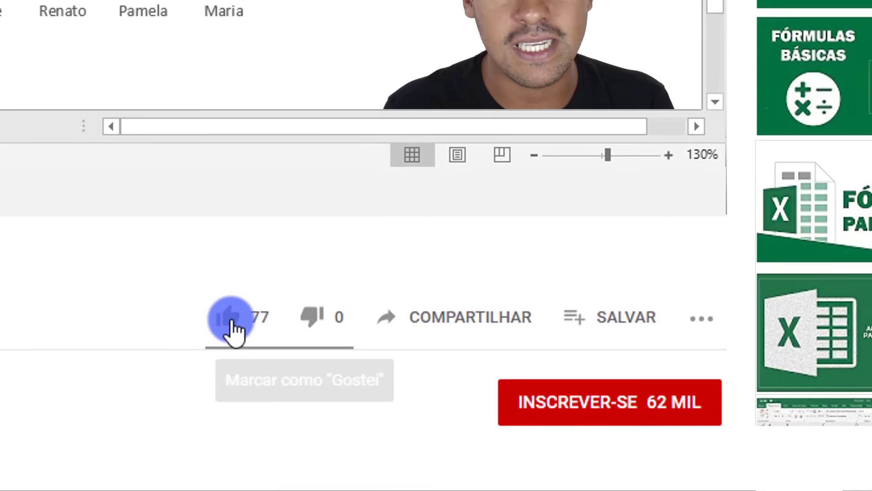
# Step: On the YouTube page, like the Excel charts video and subscribe to its channel
pyautogui.click(414, 459)
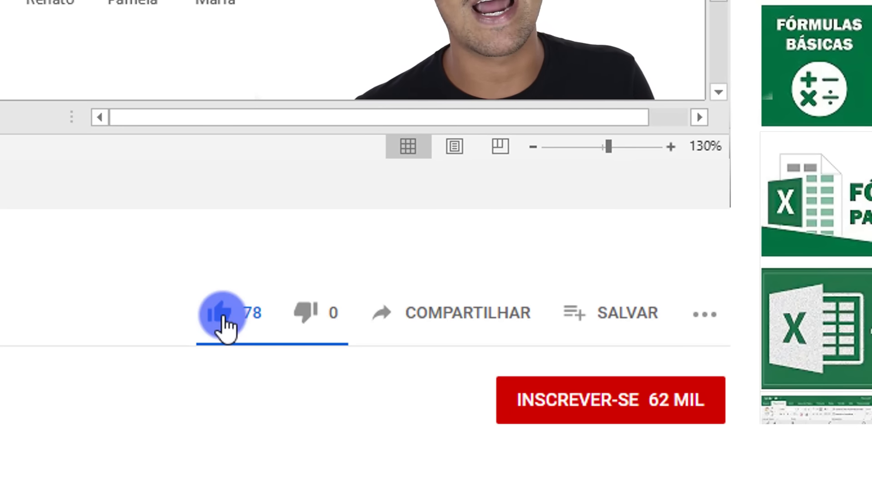
pyautogui.click(583, 409)
pyautogui.click(693, 404)
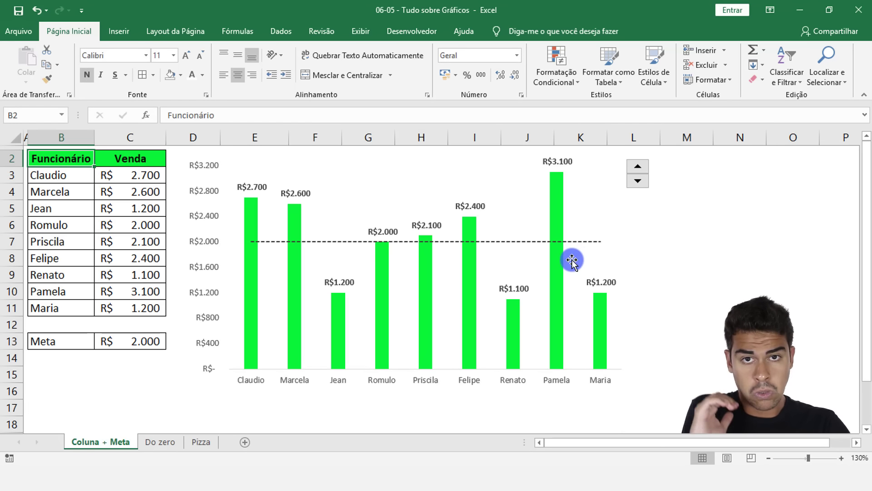
# Step: Examine the Funcionário and Venda columns on the Do zero sheet, comparing them with the finished chart on the Coluna + Meta sheet
pyautogui.moveTo(563, 266)
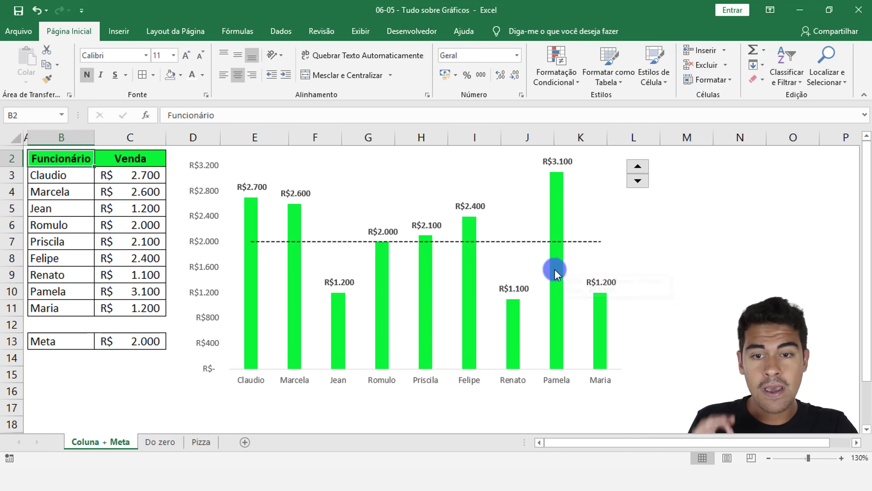
pyautogui.click(163, 440)
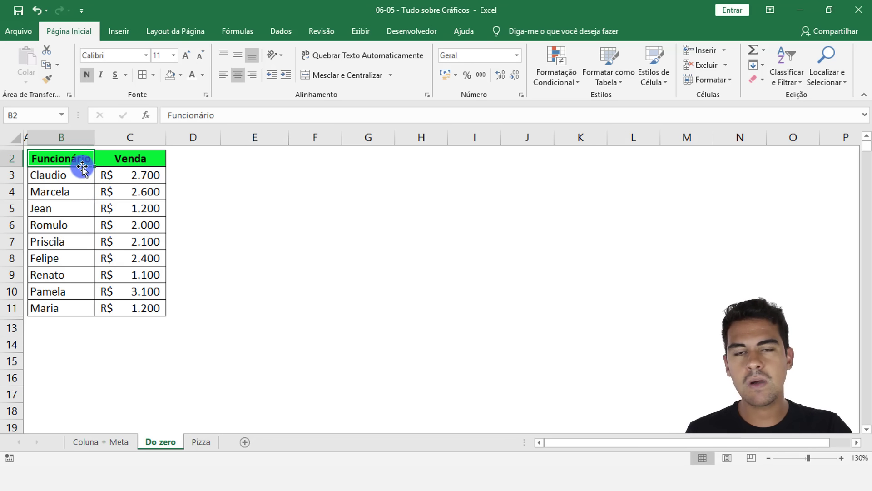
pyautogui.moveTo(75, 158); pyautogui.dragTo(52, 298)
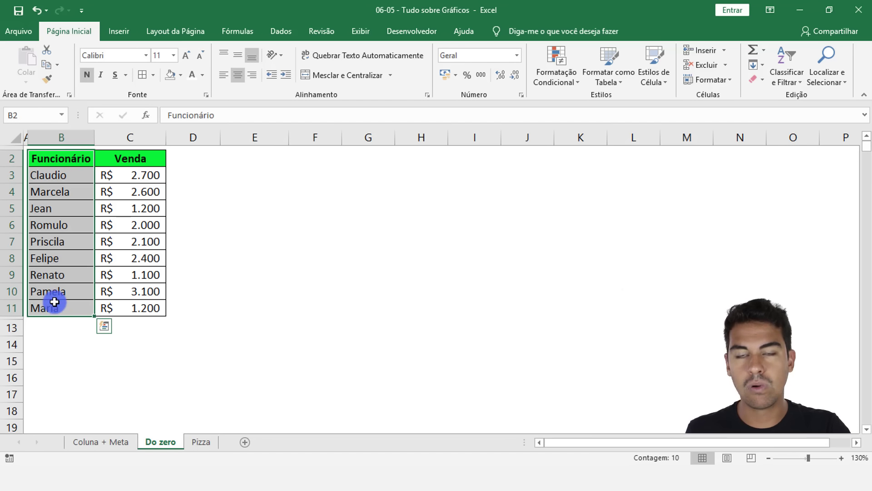
pyautogui.moveTo(109, 157); pyautogui.dragTo(121, 303)
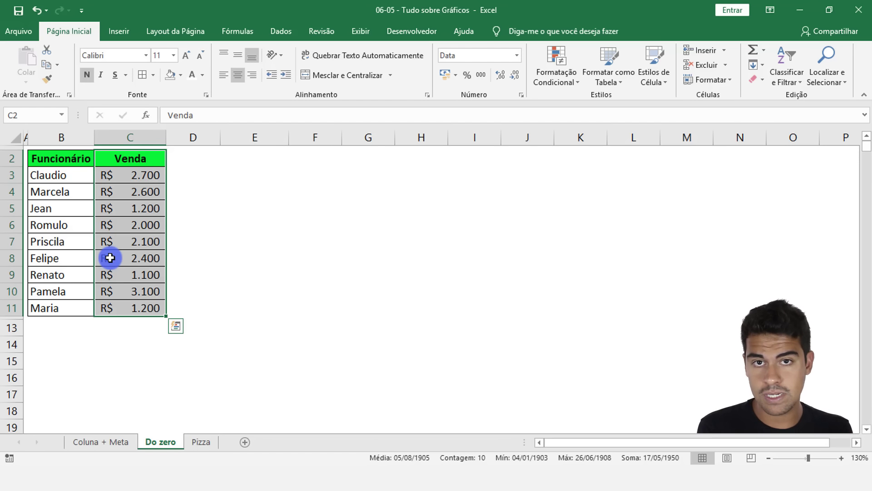
pyautogui.click(100, 442)
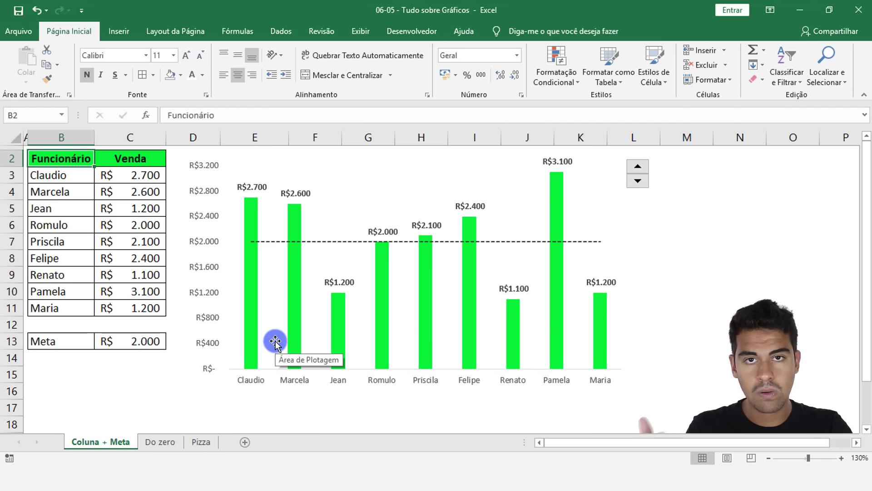
pyautogui.click(146, 443)
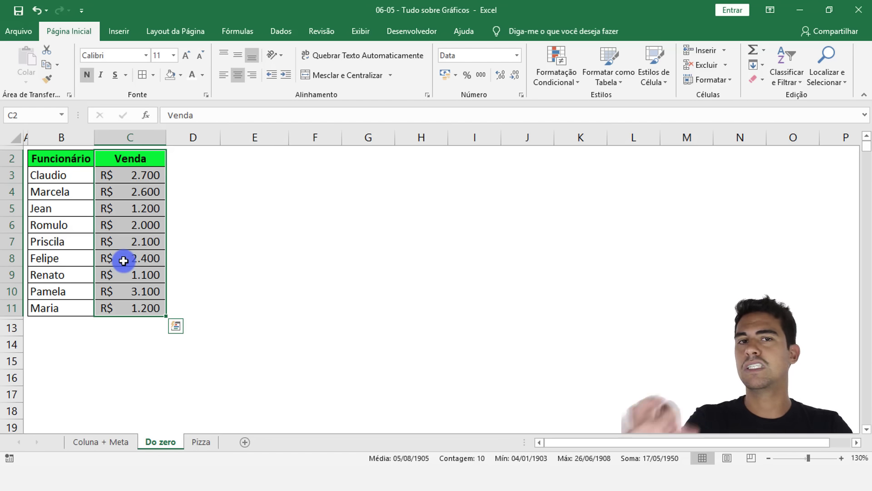
# Step: Review the employee names in B3:B11 of the Do zero sheet as the chart's categories
pyautogui.click(71, 176)
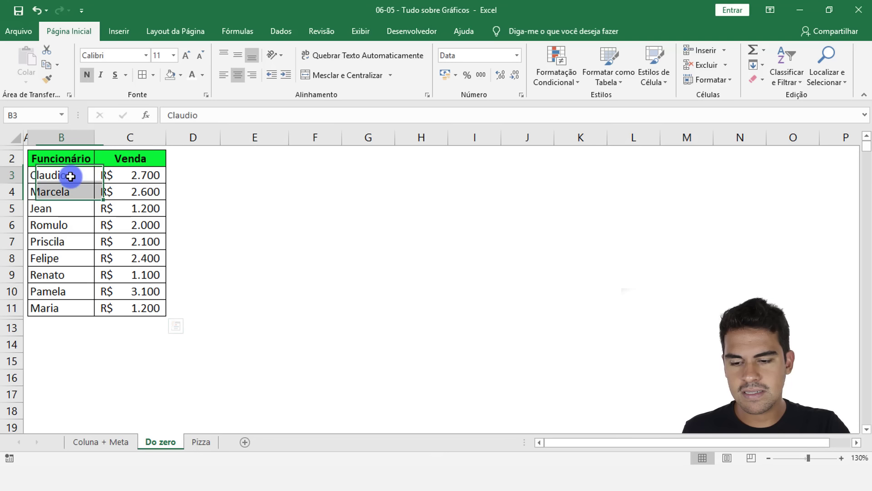
pyautogui.moveTo(71, 176); pyautogui.dragTo(39, 302)
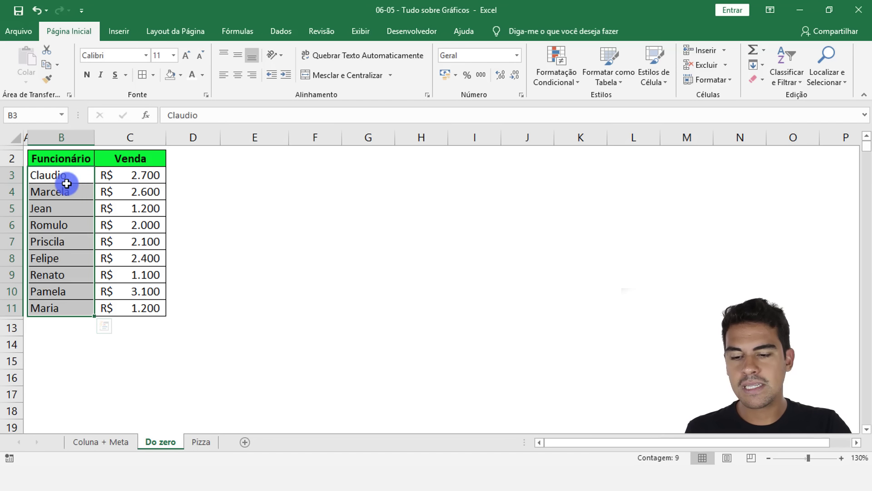
pyautogui.moveTo(66, 186); pyautogui.dragTo(50, 307)
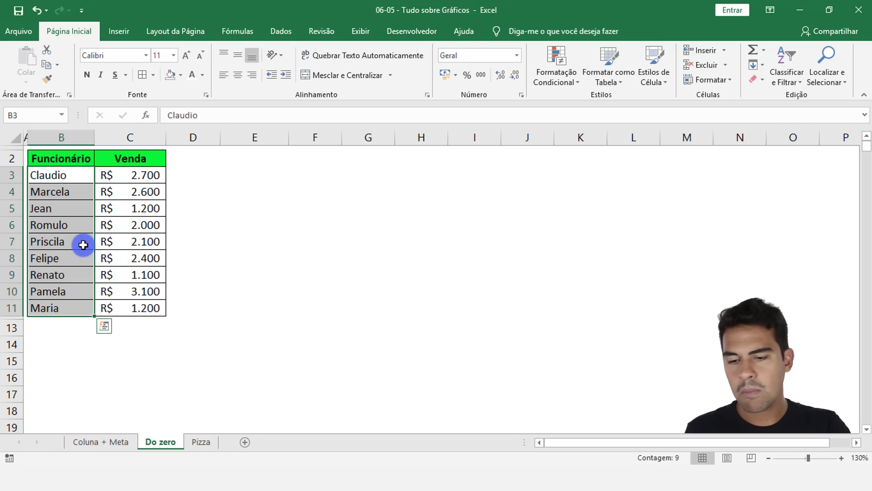
pyautogui.click(80, 209)
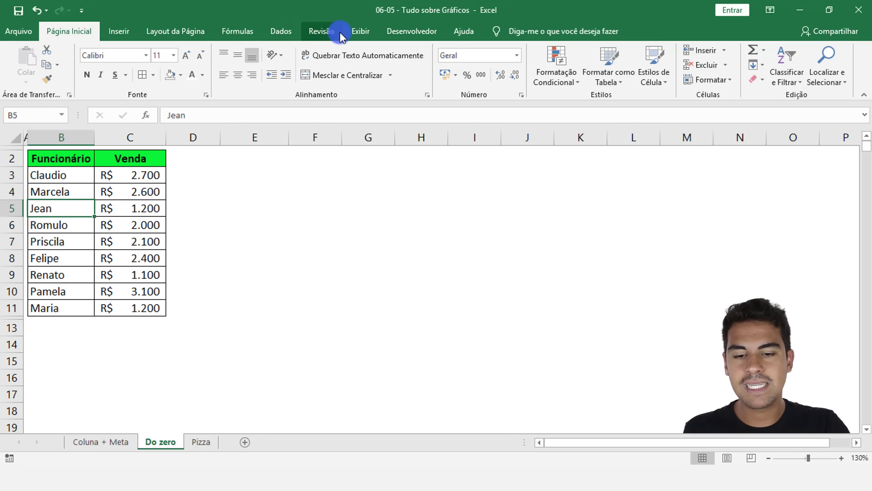
# Step: Look over the chart types available for insertion and the data on the Coluna + Meta and Pizza sheets
pyautogui.click(117, 34)
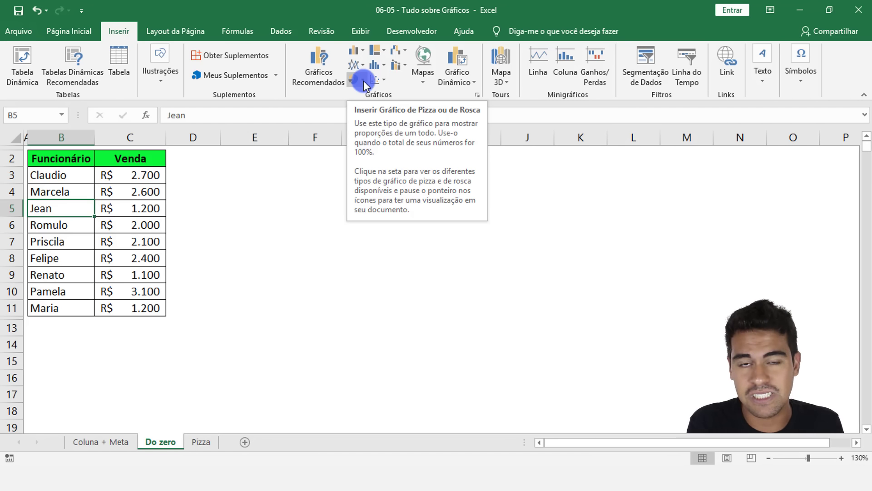
pyautogui.click(121, 442)
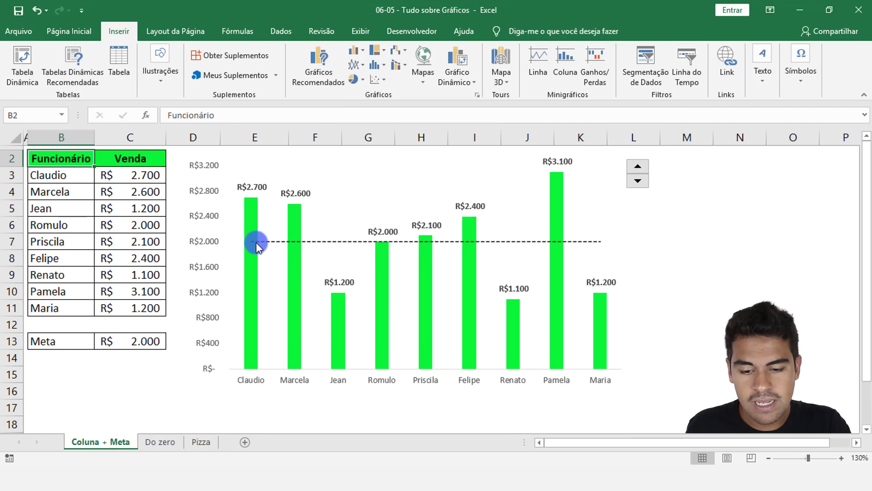
pyautogui.click(195, 442)
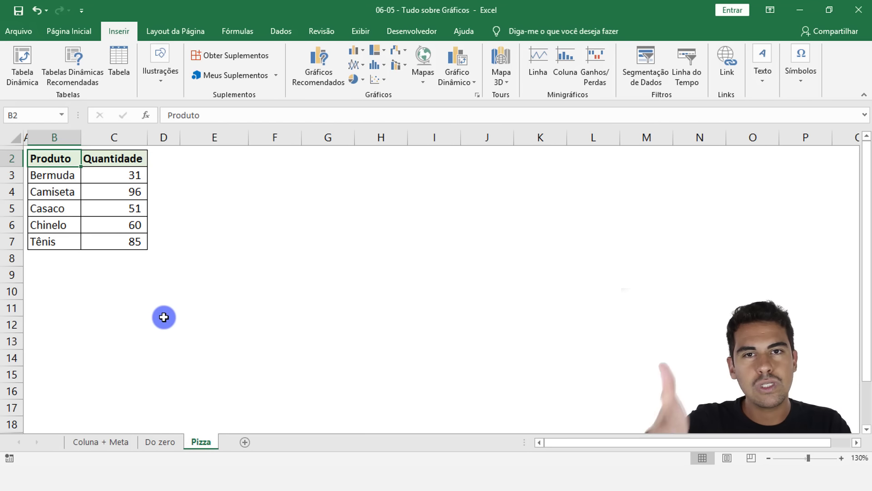
pyautogui.click(165, 442)
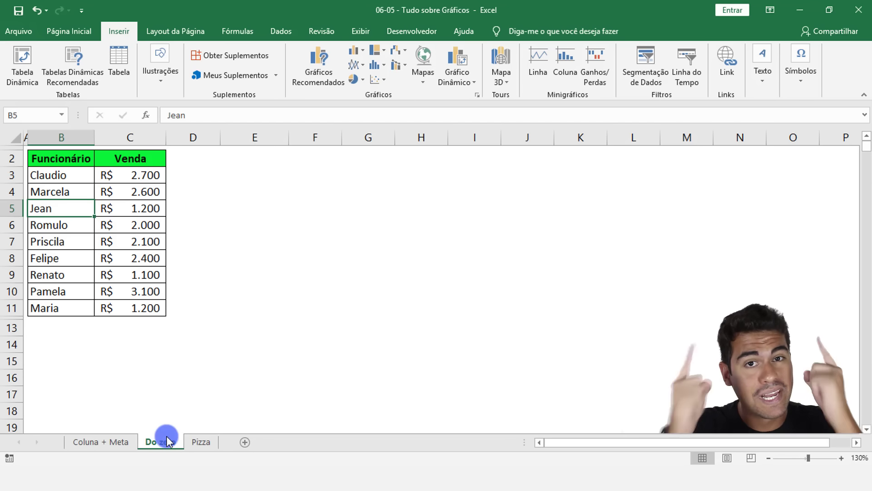
# Step: On the Coluna + Meta sheet, lower the Meta target to 1.500 with the spin control
pyautogui.click(117, 442)
pyautogui.click(638, 181)
pyautogui.click(638, 180)
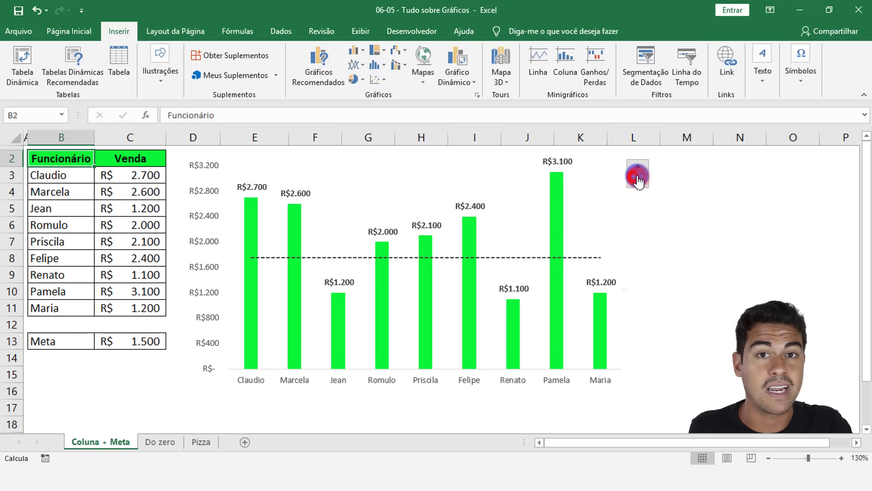
# Step: Preview a 2D clustered column chart (Coluna Agrupada) for the sales table on the Do zero sheet, without inserting it
pyautogui.click(161, 442)
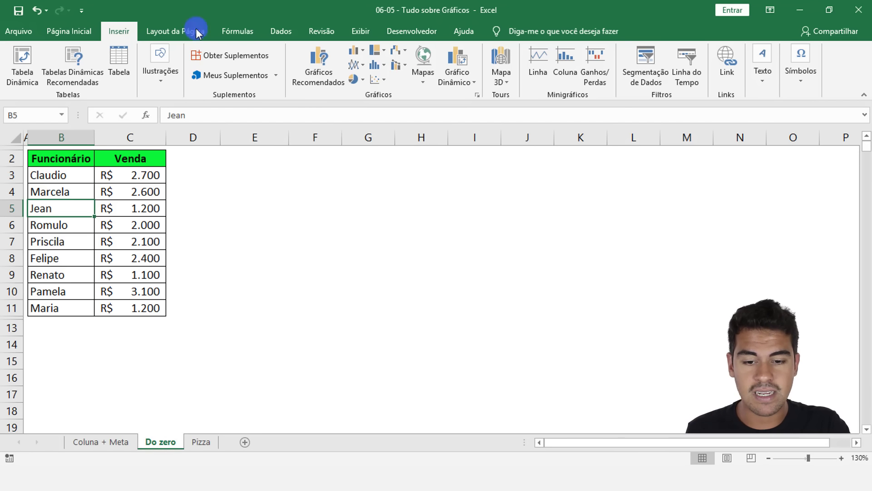
pyautogui.click(356, 57)
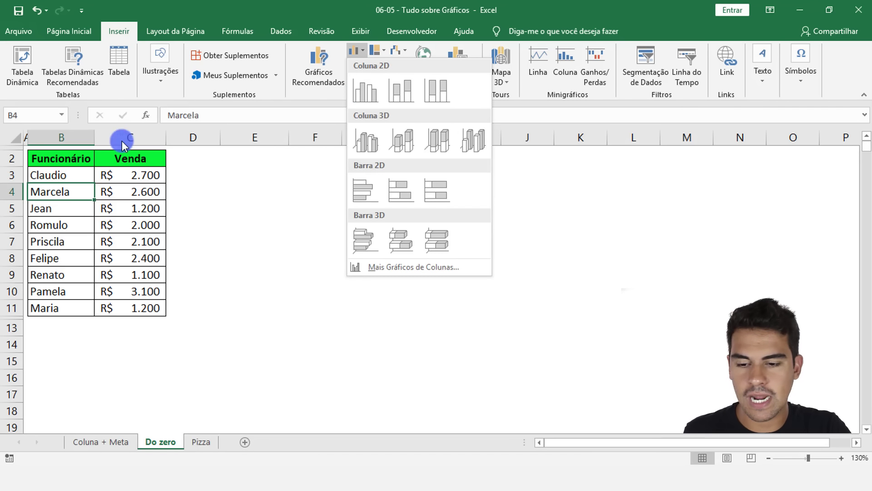
pyautogui.click(85, 168)
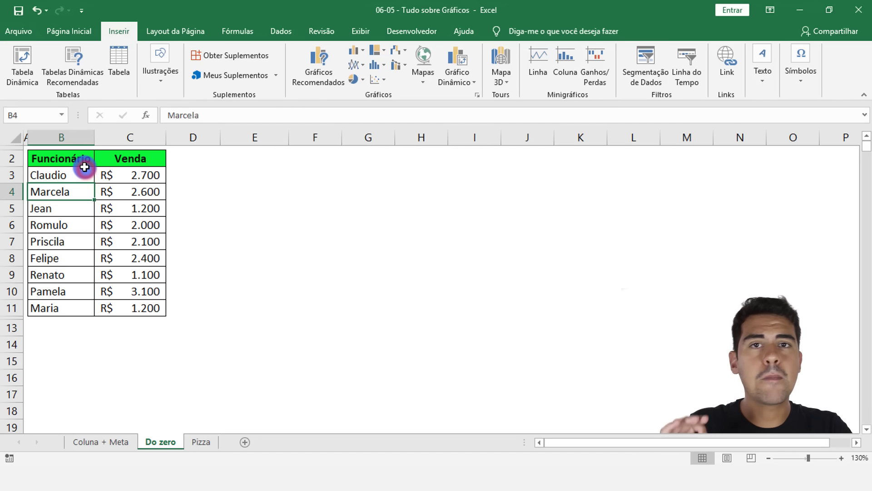
# Step: Insert a 2D clustered column chart (Coluna Agrupada) from the employee and sales table in B2:C11
pyautogui.moveTo(55, 159); pyautogui.dragTo(144, 314)
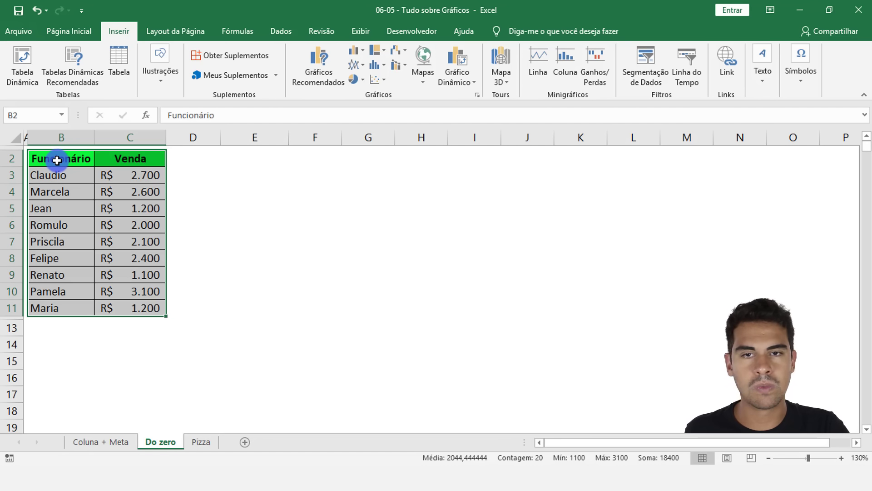
pyautogui.moveTo(60, 157); pyautogui.dragTo(148, 311)
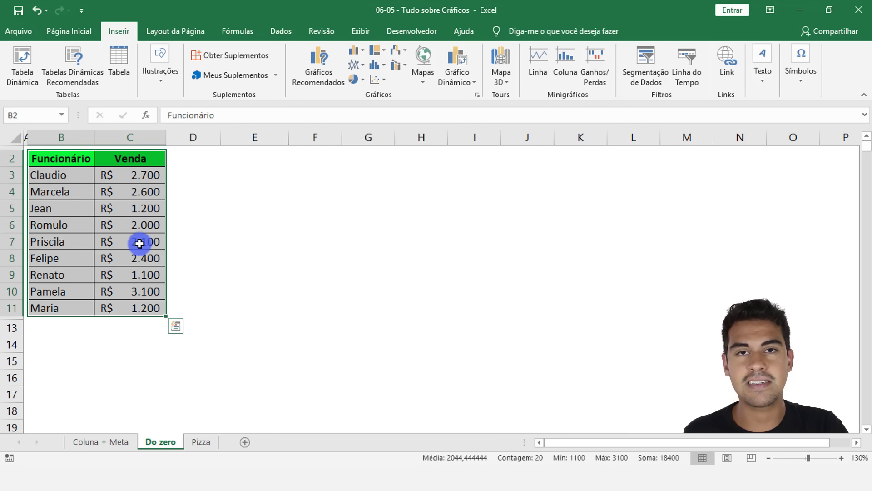
pyautogui.click(354, 51)
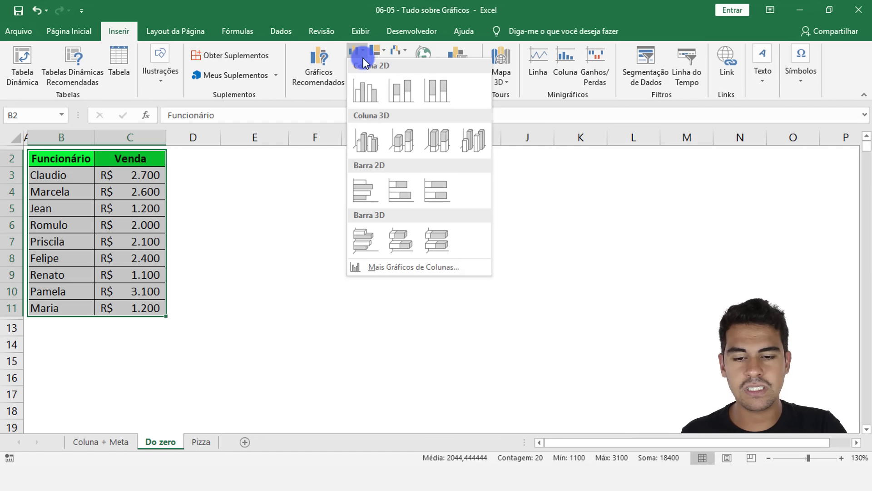
pyautogui.moveTo(364, 91)
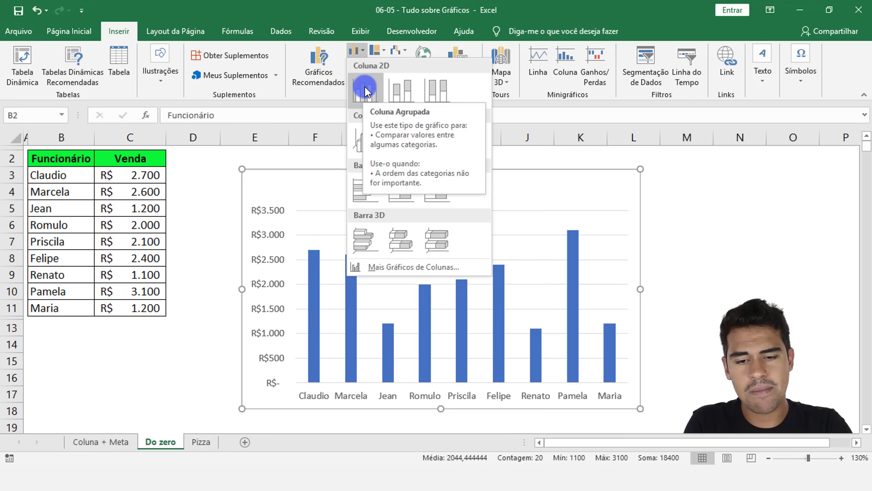
pyautogui.click(365, 89)
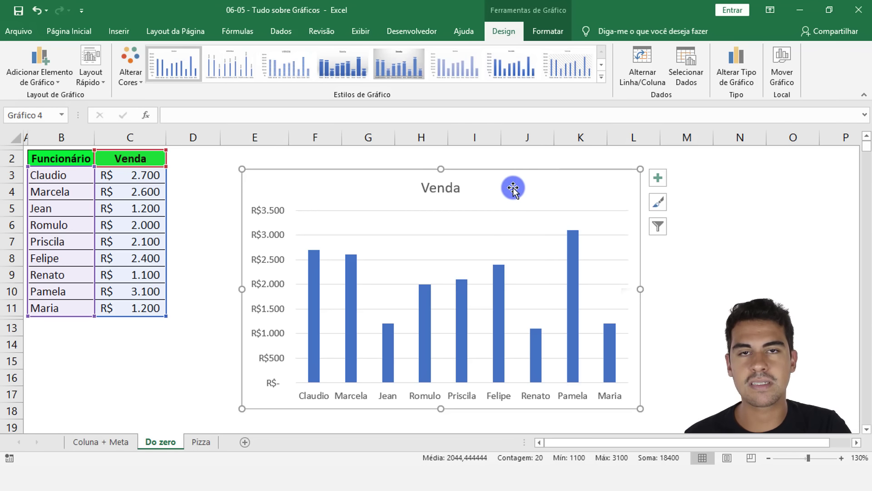
# Step: Place the Venda chart beside the table from column E, and enlarge it to reach column L and row 18
pyautogui.moveTo(518, 179); pyautogui.dragTo(285, 155)
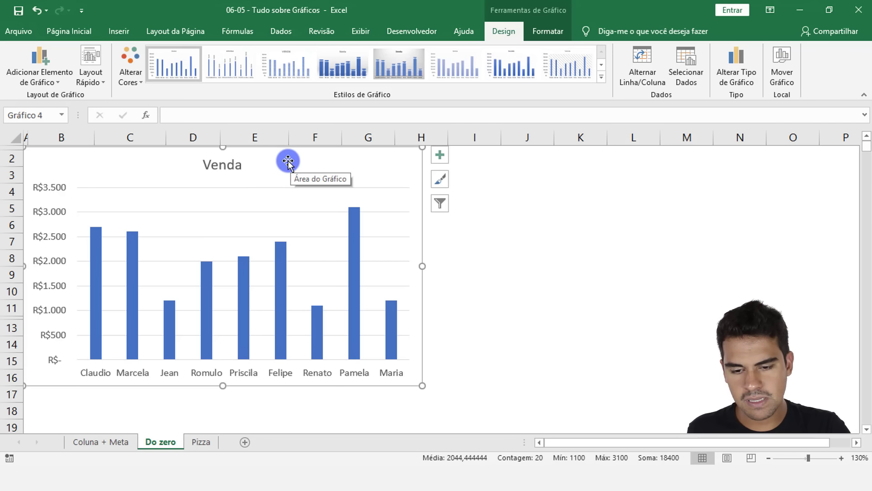
pyautogui.moveTo(288, 161); pyautogui.dragTo(488, 166)
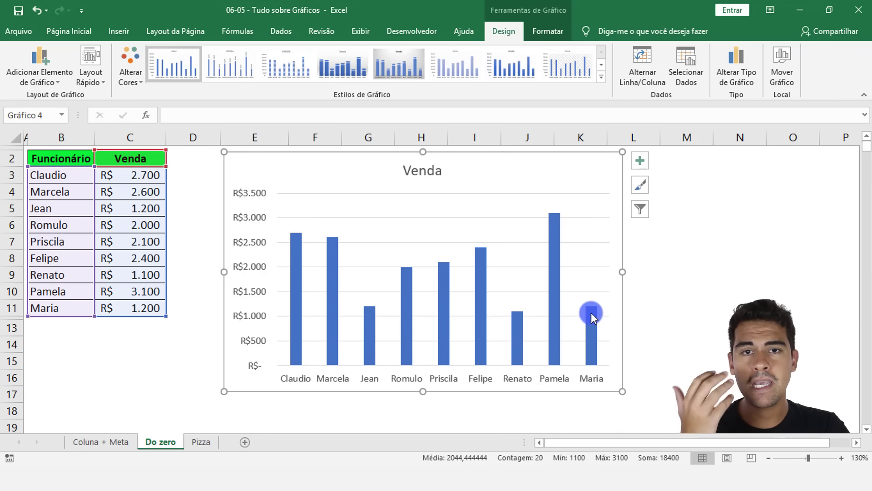
pyautogui.moveTo(593, 361)
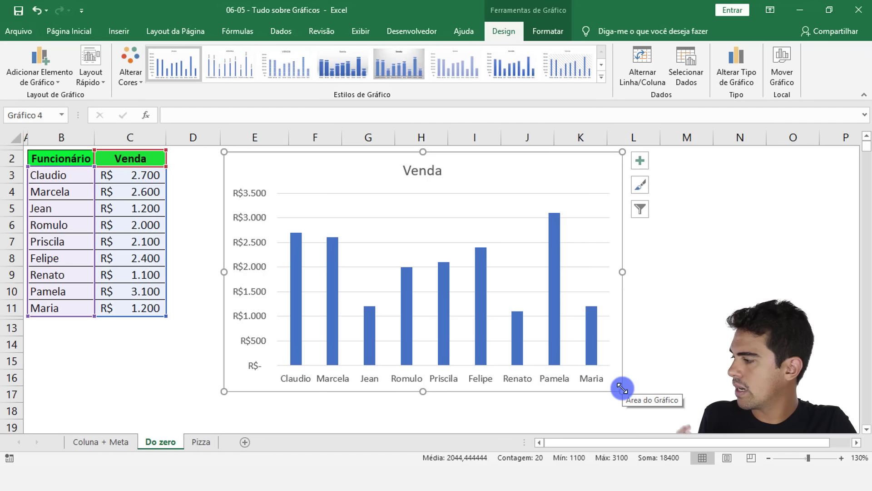
pyautogui.moveTo(623, 388); pyautogui.dragTo(652, 417)
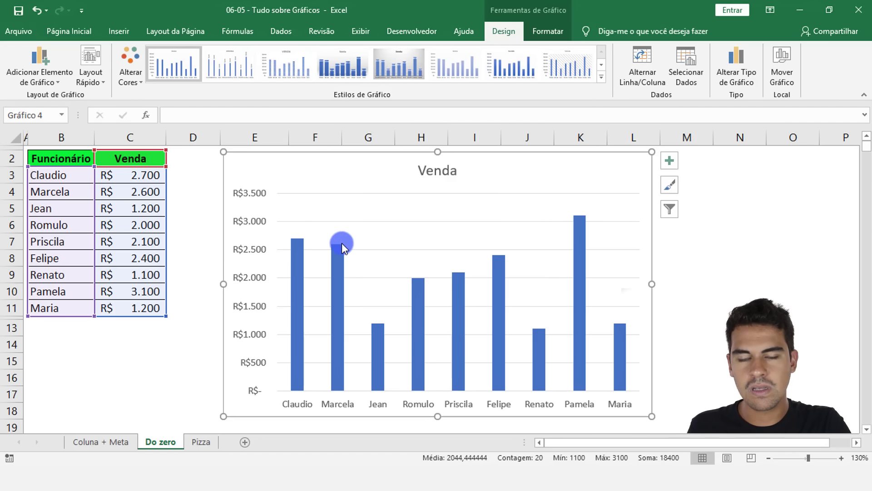
# Step: Select the chart's major horizontal gridlines, and deselect the chart by selecting cell M8
pyautogui.click(196, 234)
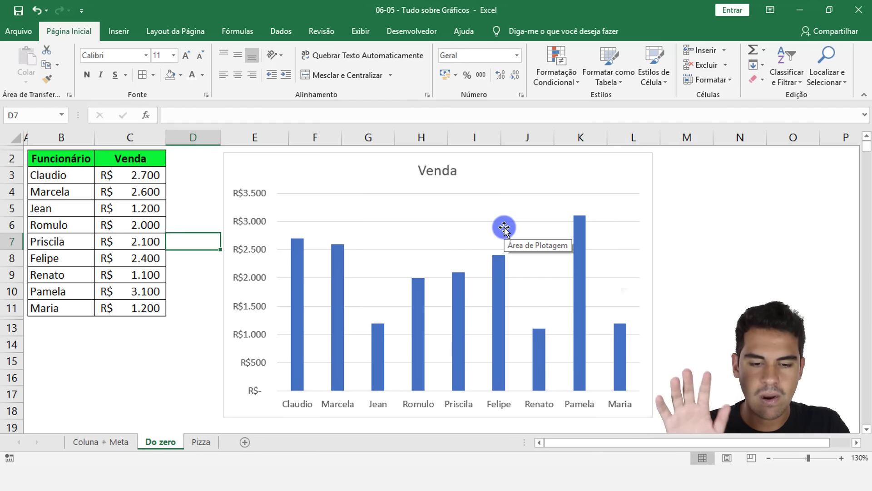
pyautogui.click(405, 249)
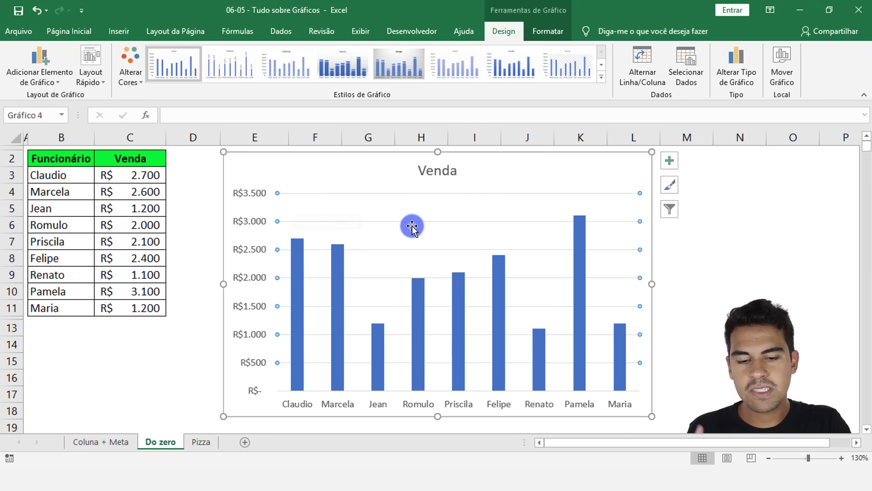
pyautogui.click(681, 263)
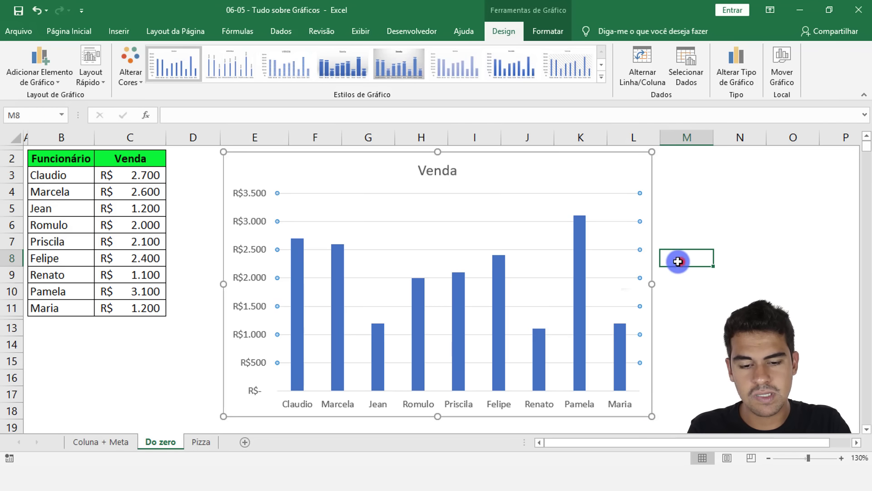
# Step: Delete the major horizontal gridlines from the Venda chart
pyautogui.click(454, 230)
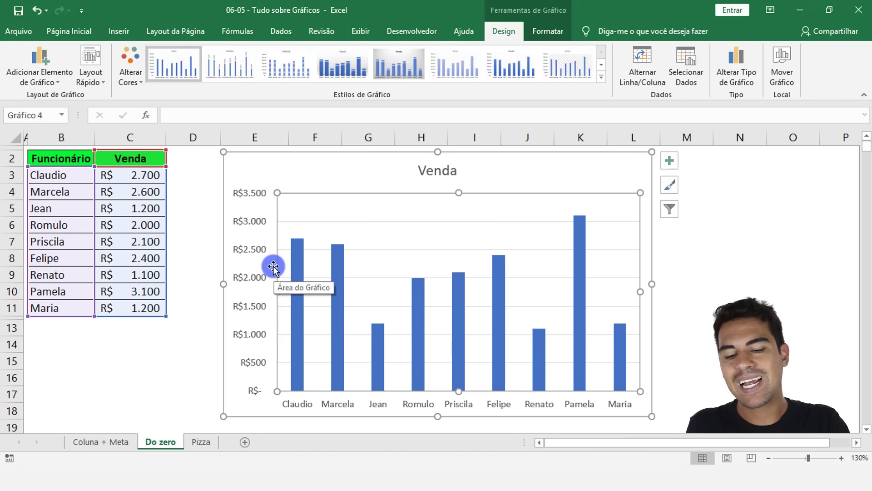
pyautogui.click(179, 362)
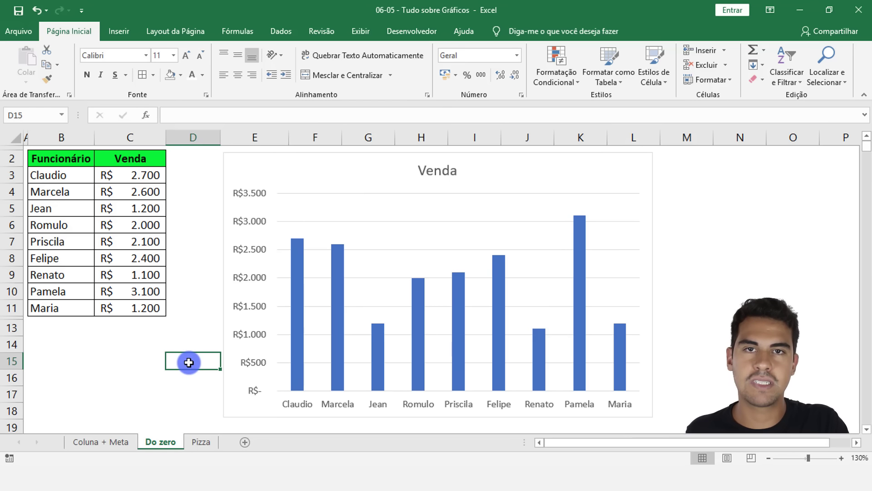
pyautogui.click(116, 377)
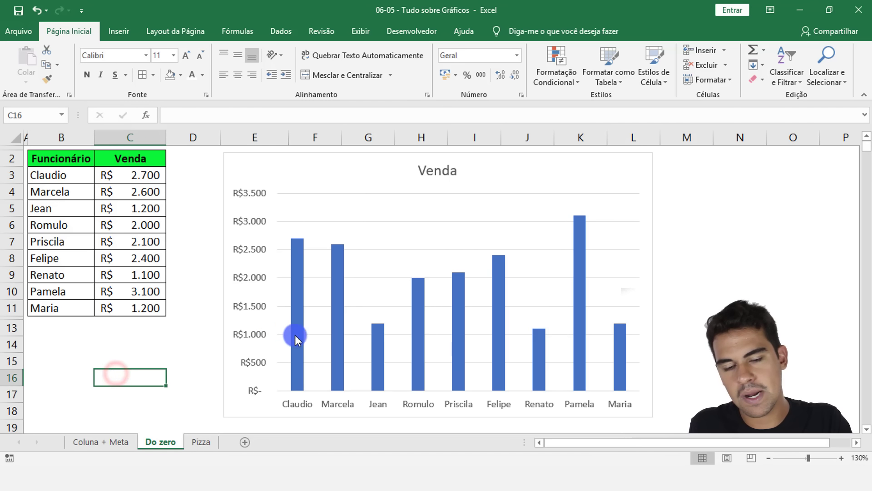
pyautogui.click(382, 249)
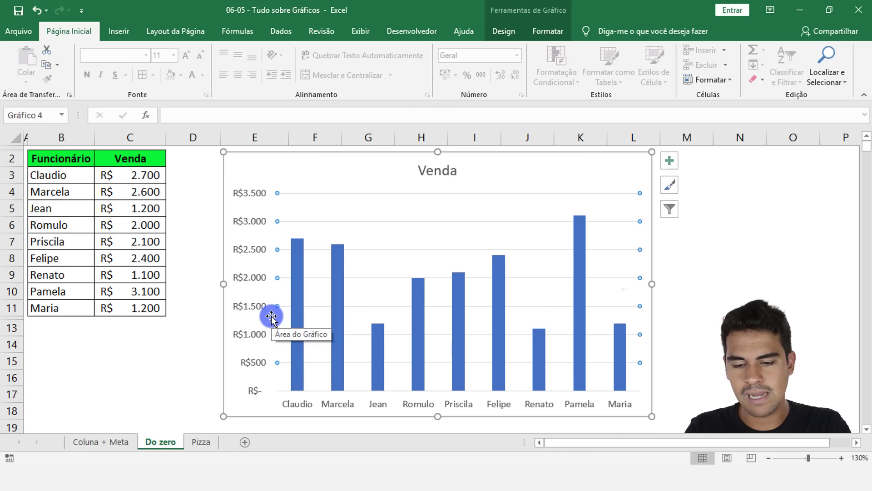
pyautogui.click(271, 317)
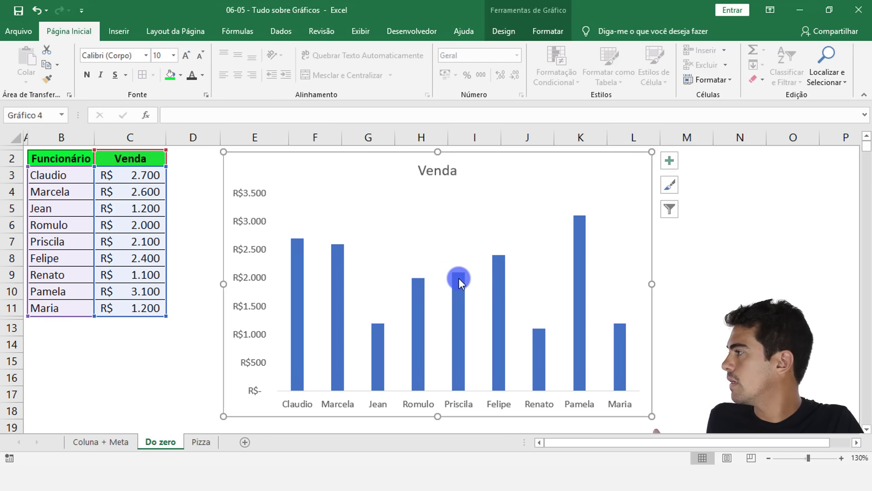
pyautogui.moveTo(456, 278)
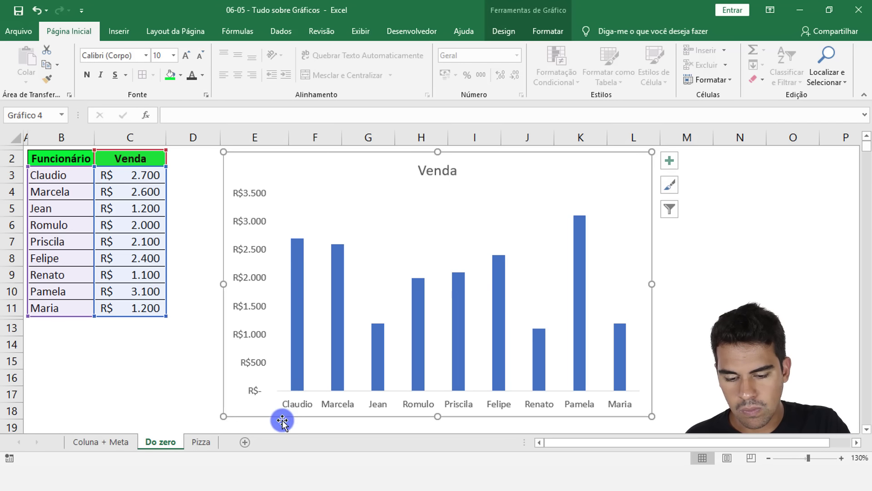
# Step: Examine the sales data in columns B and C and the source range behind the chart's Venda series
pyautogui.click(145, 177)
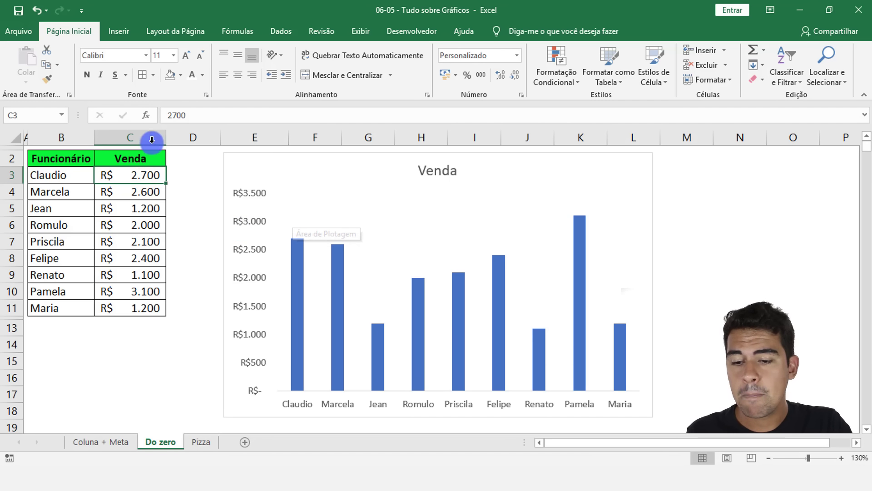
pyautogui.moveTo(152, 137); pyautogui.dragTo(78, 172)
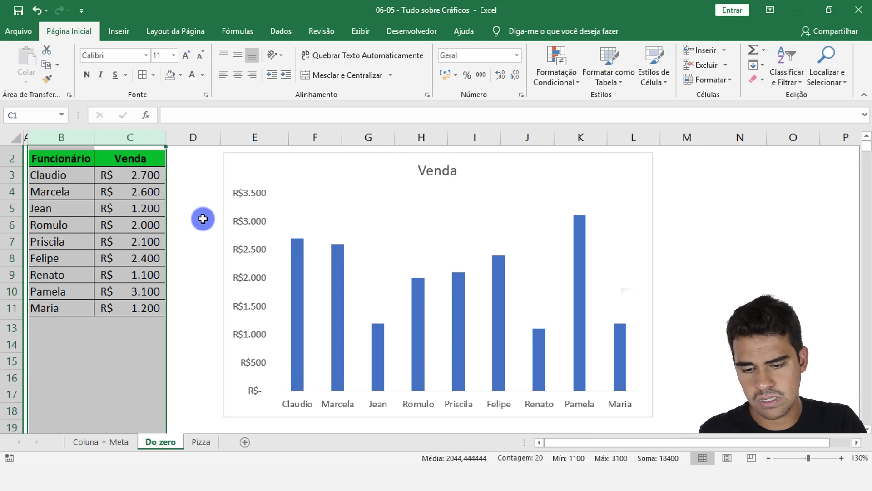
pyautogui.click(214, 254)
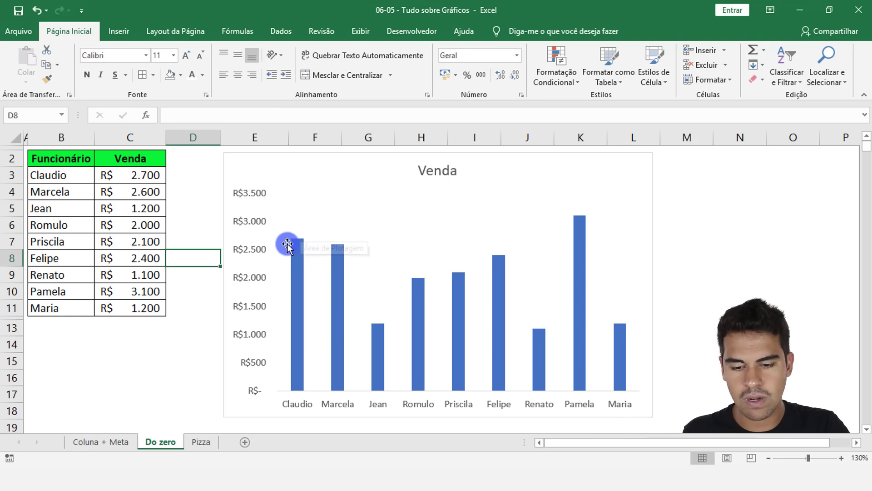
pyautogui.click(297, 264)
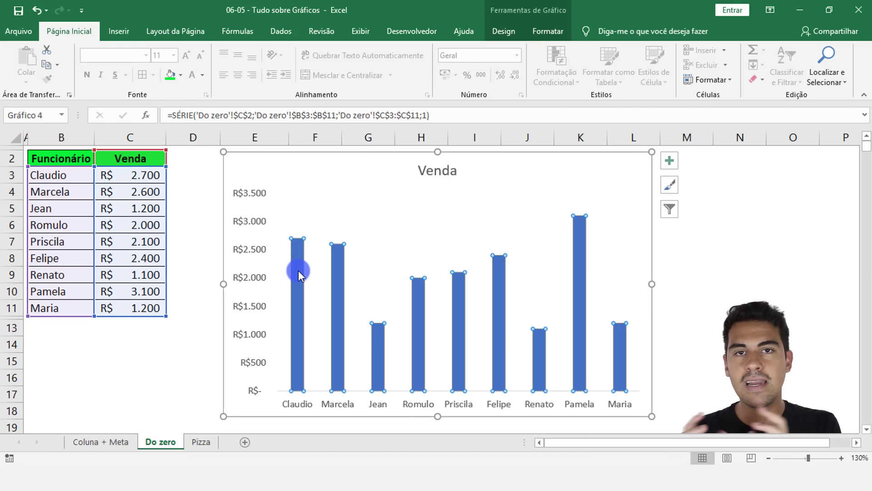
pyautogui.click(153, 333)
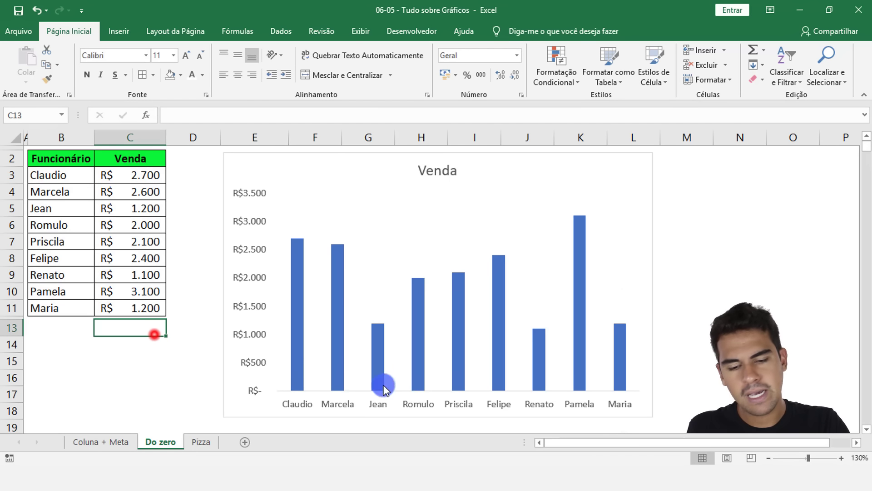
# Step: Fill the Venda chart's columns with the recent green colour after trying orange
pyautogui.click(418, 338)
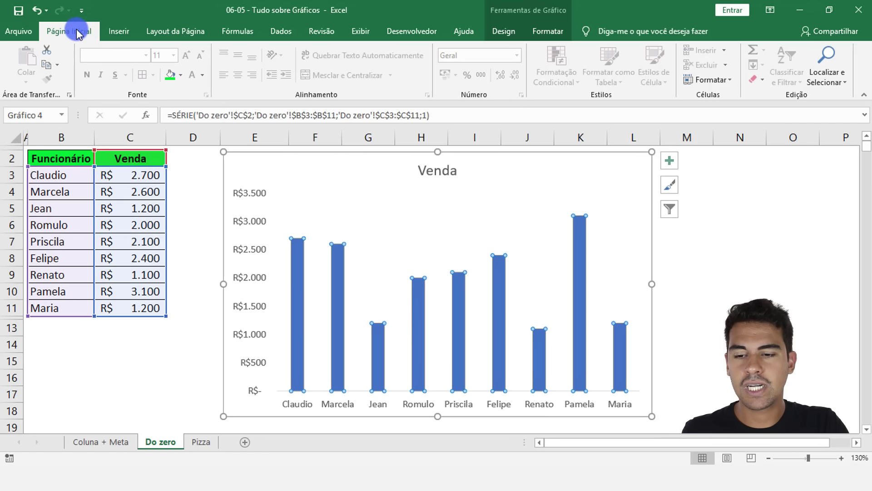
pyautogui.click(181, 75)
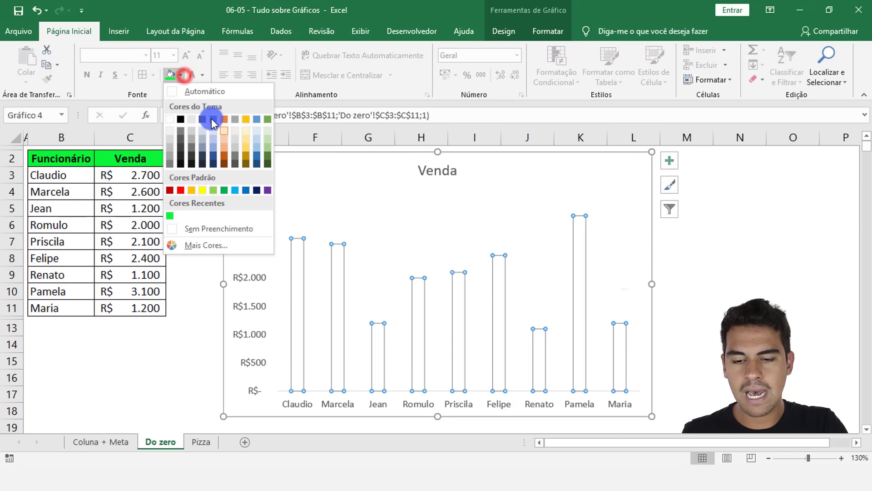
pyautogui.click(223, 119)
pyautogui.click(180, 75)
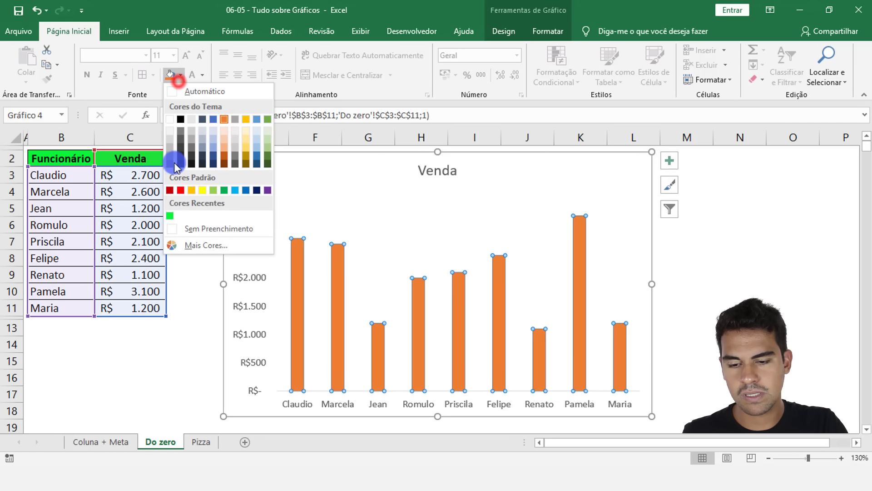
pyautogui.click(171, 217)
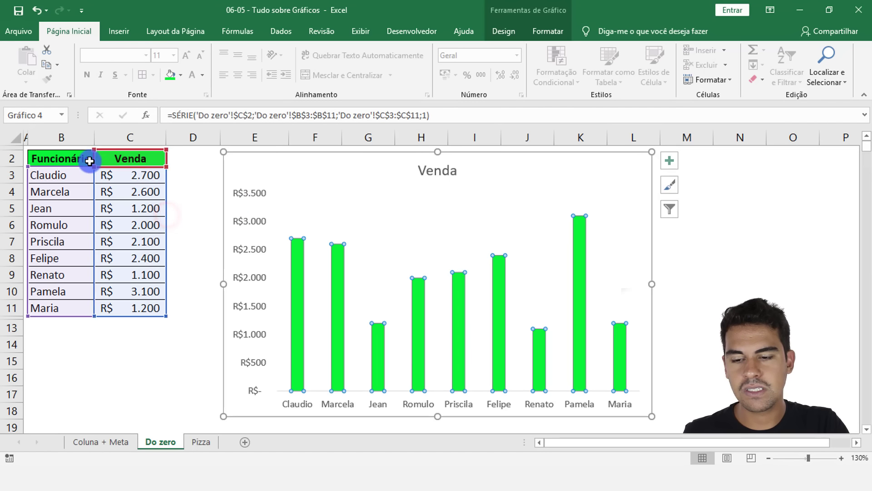
# Step: Compare the green of the header cells B2:C2 with the chart on the Coluna + Meta sheet, and return to Do zero
pyautogui.moveTo(75, 157); pyautogui.dragTo(144, 161)
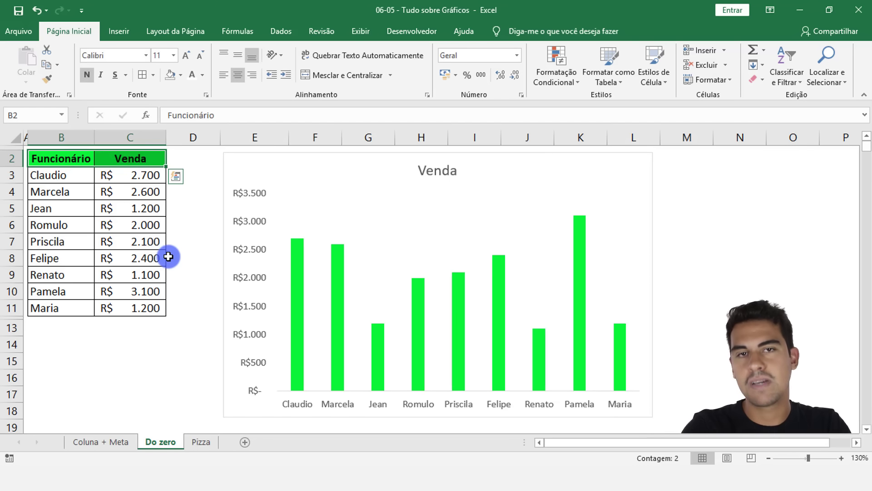
pyautogui.click(83, 445)
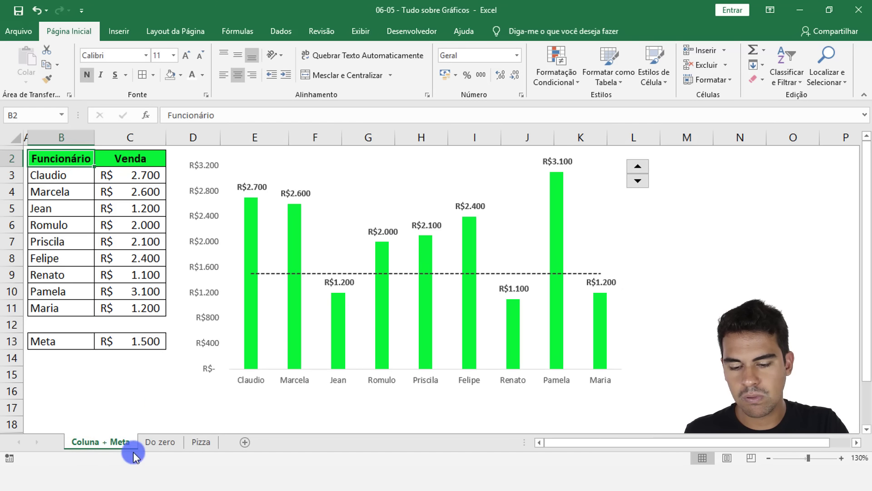
pyautogui.click(149, 443)
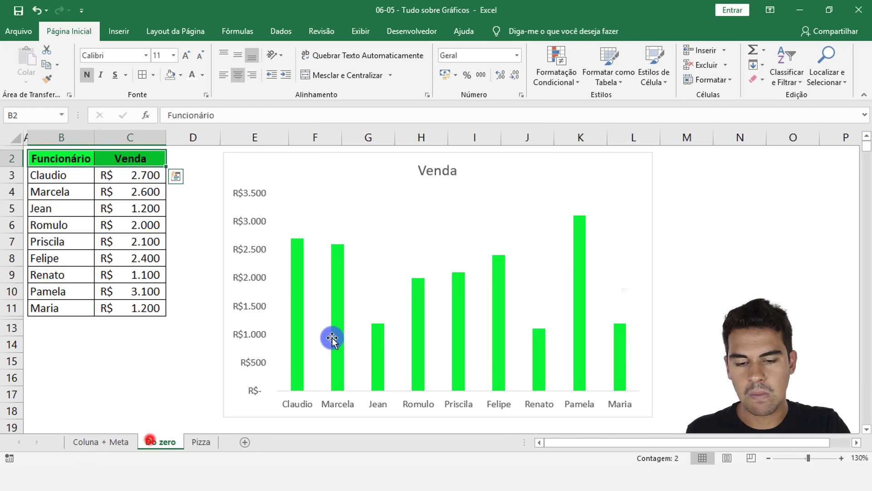
pyautogui.click(300, 260)
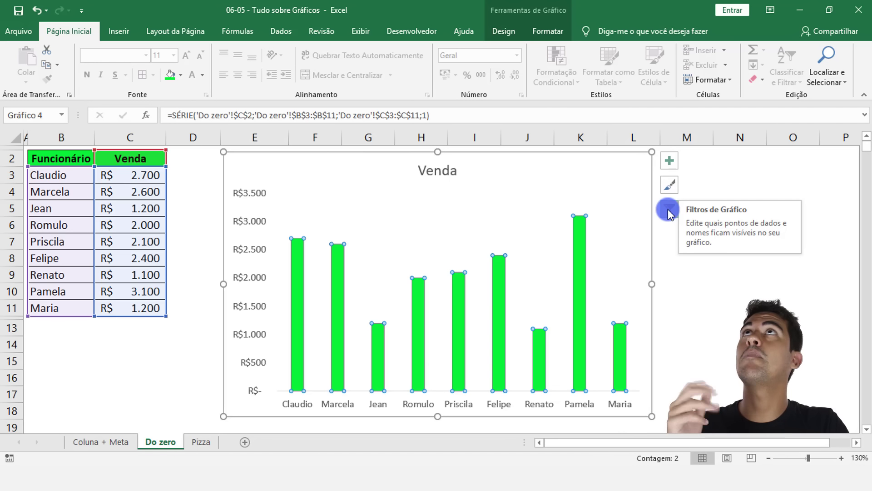
pyautogui.click(668, 160)
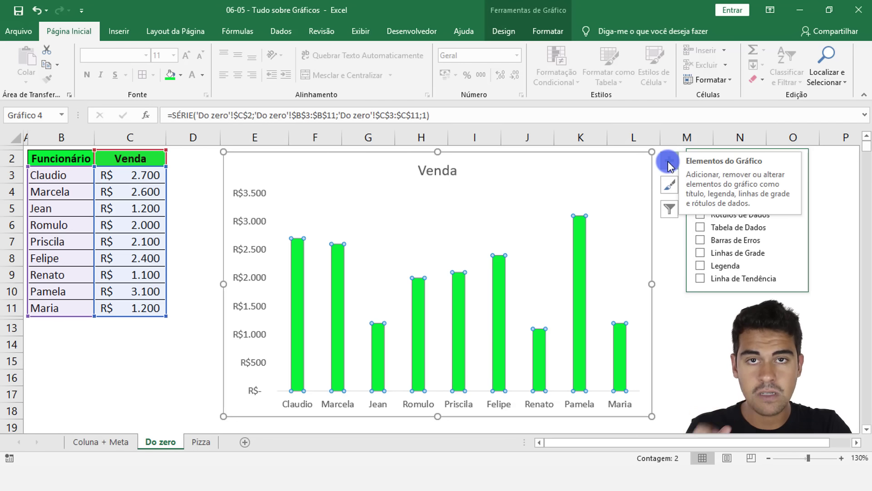
pyautogui.click(198, 327)
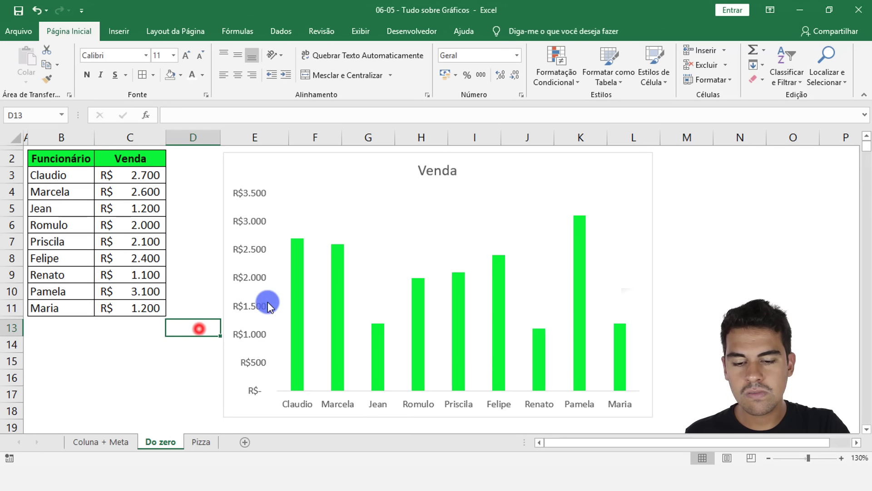
# Step: Add data labels (Rótulos de Dados) to the Venda chart's columns, and deselect the chart
pyautogui.click(337, 269)
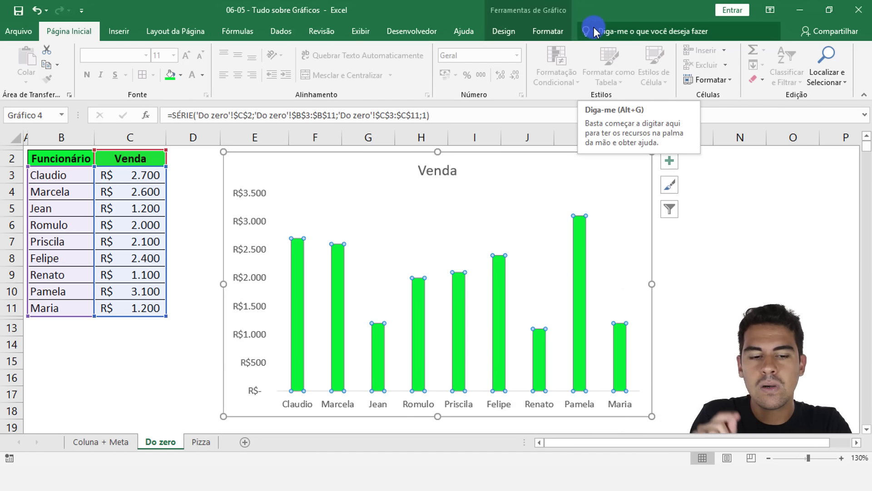
pyautogui.click(663, 164)
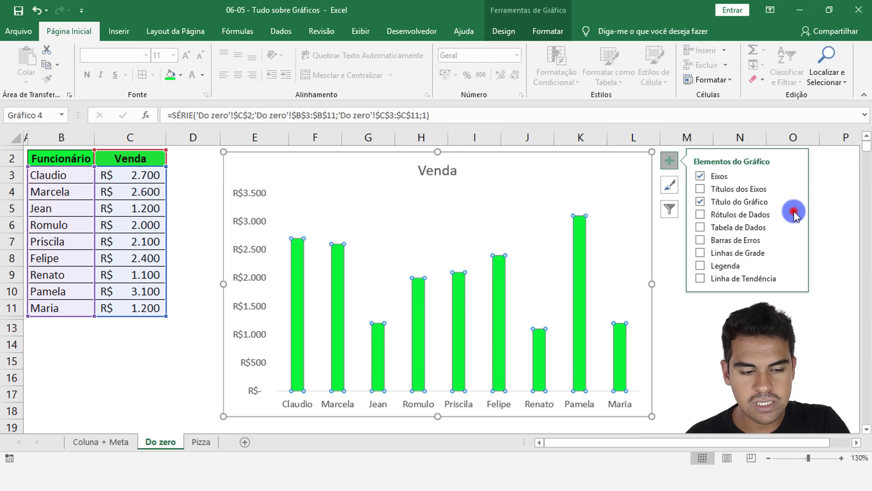
pyautogui.click(794, 214)
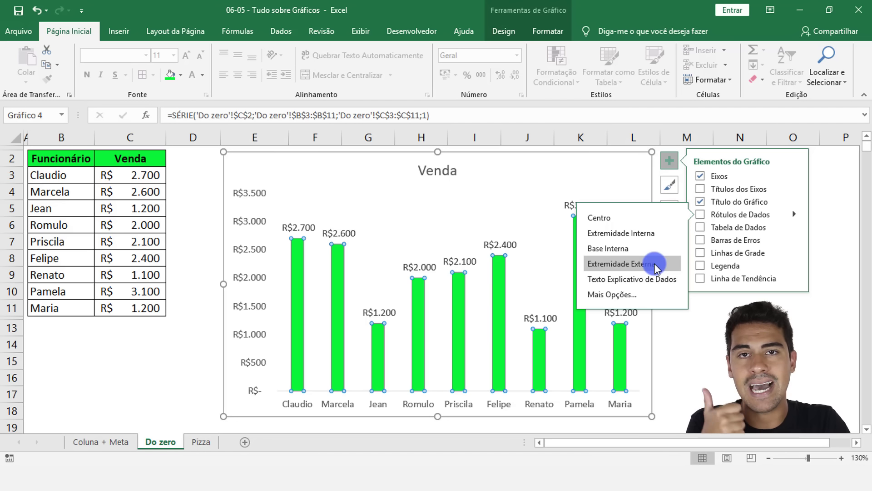
pyautogui.click(702, 215)
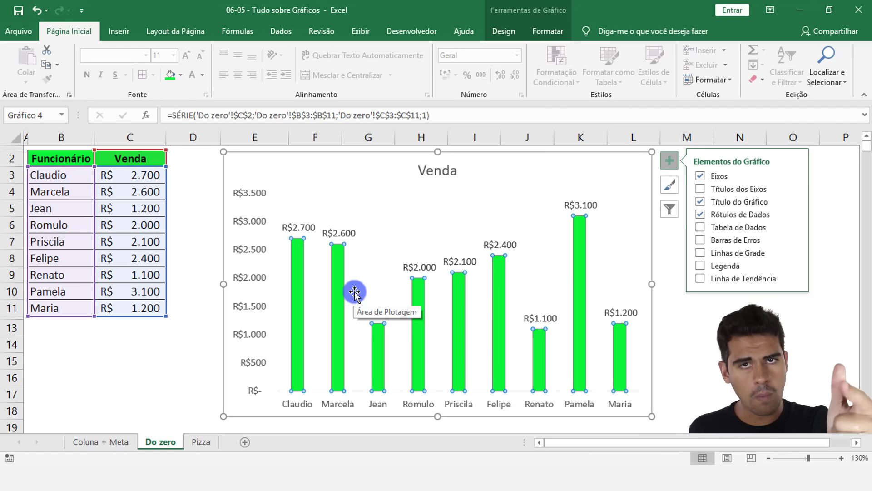
pyautogui.click(200, 274)
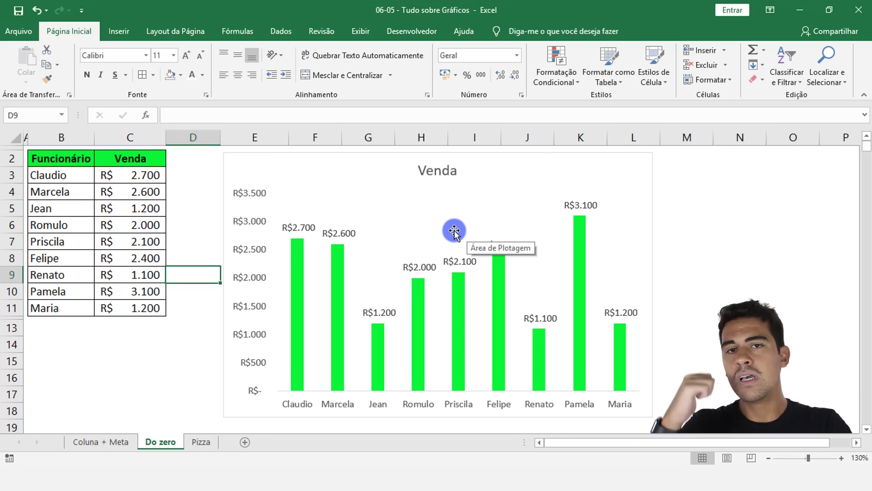
# Step: Try smaller and larger font sizes on the chart's data labels, and return them to size 9
pyautogui.click(420, 262)
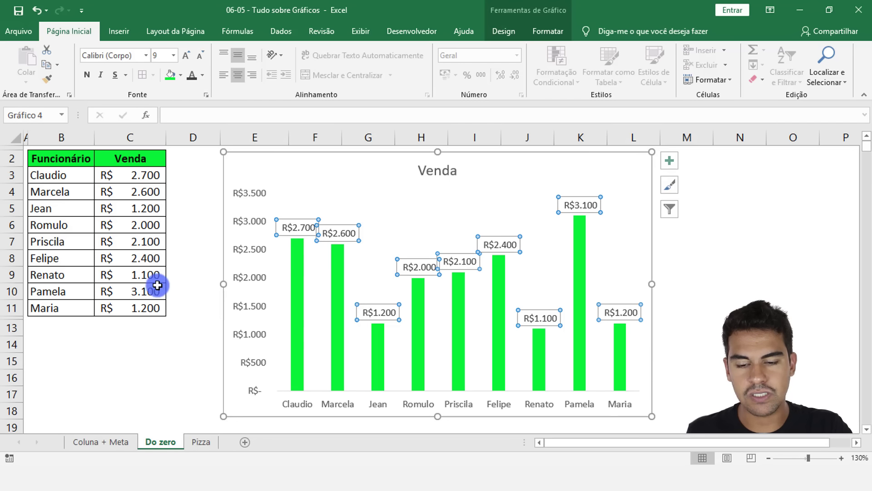
pyautogui.click(187, 307)
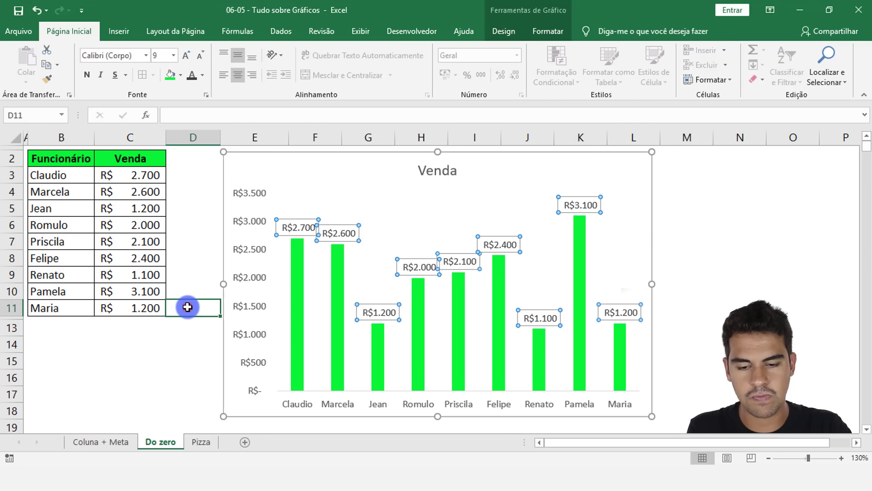
pyautogui.click(414, 265)
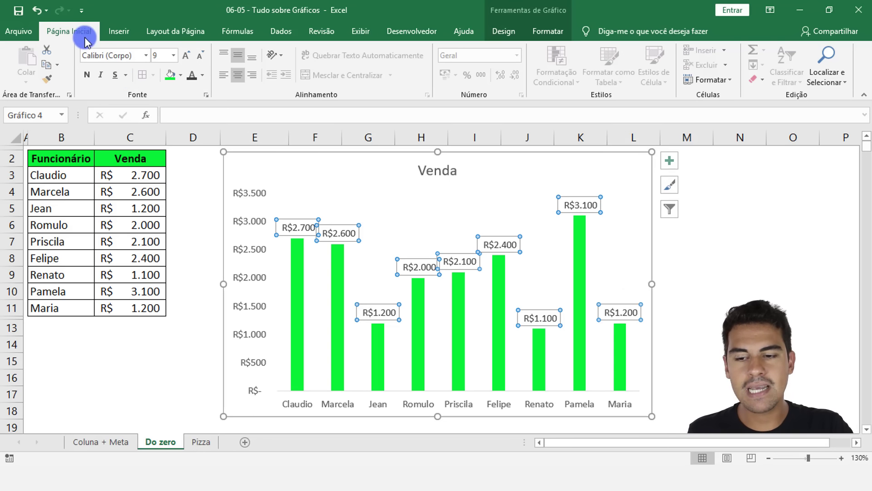
pyautogui.click(199, 56)
pyautogui.click(199, 56)
pyautogui.click(189, 56)
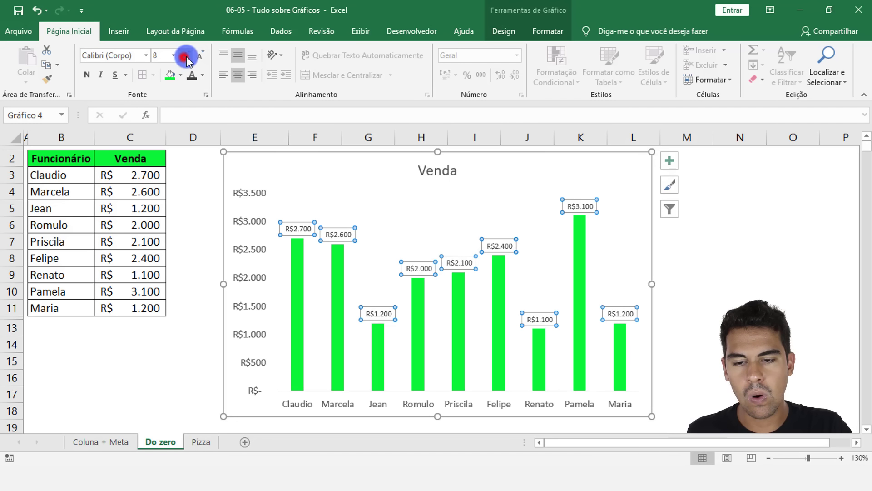
pyautogui.click(190, 56)
pyautogui.click(189, 57)
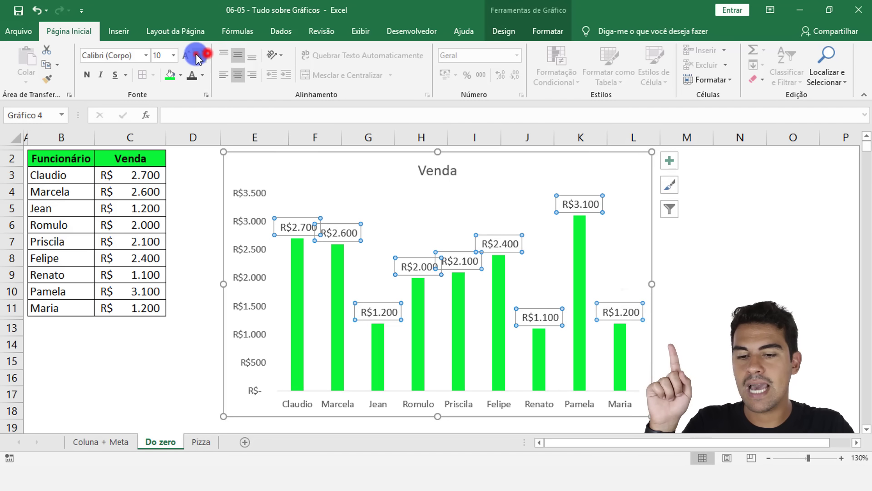
pyautogui.click(193, 58)
pyautogui.click(193, 57)
pyautogui.click(187, 56)
pyautogui.click(187, 56)
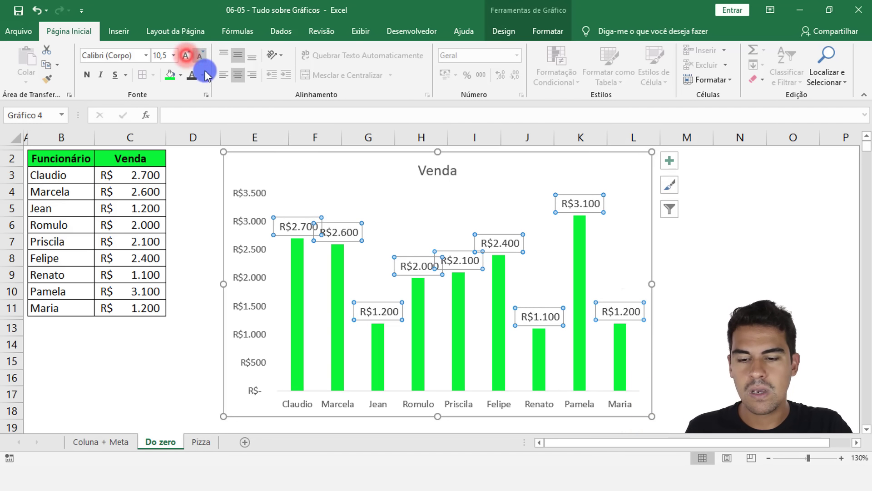
pyautogui.click(202, 56)
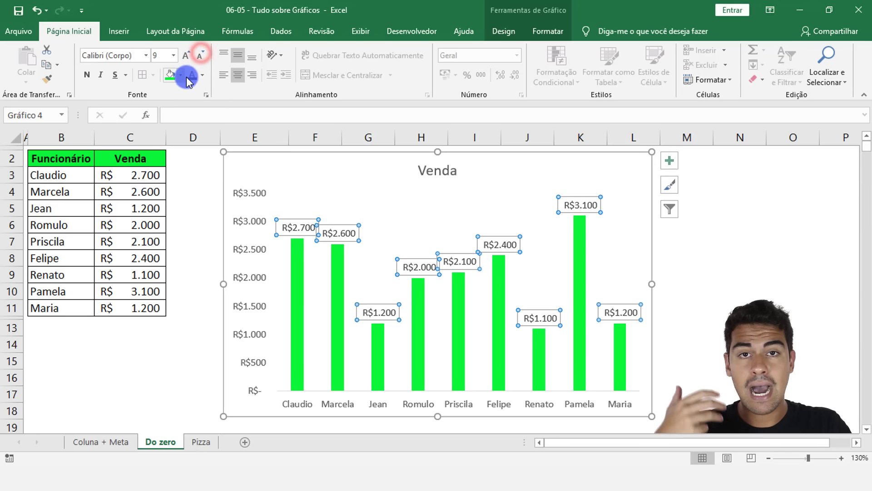
# Step: Set the font colour of the chart's data labels to the recent green (Verde)
pyautogui.click(203, 76)
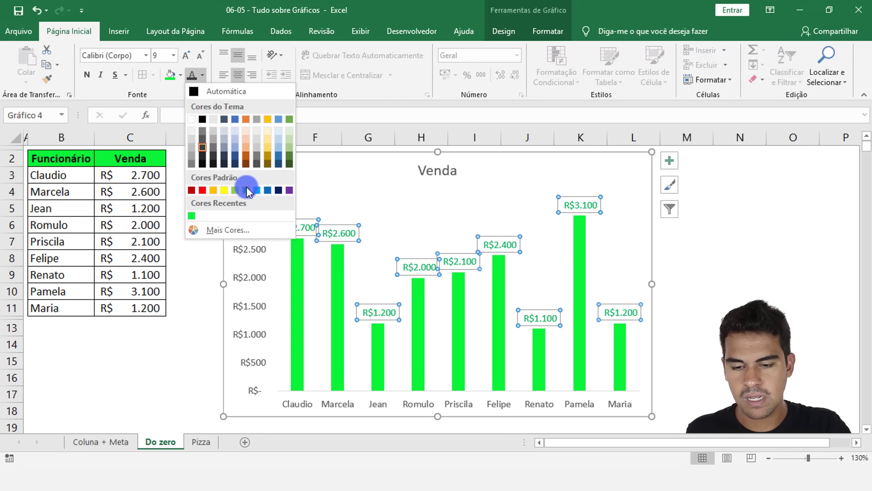
pyautogui.click(191, 216)
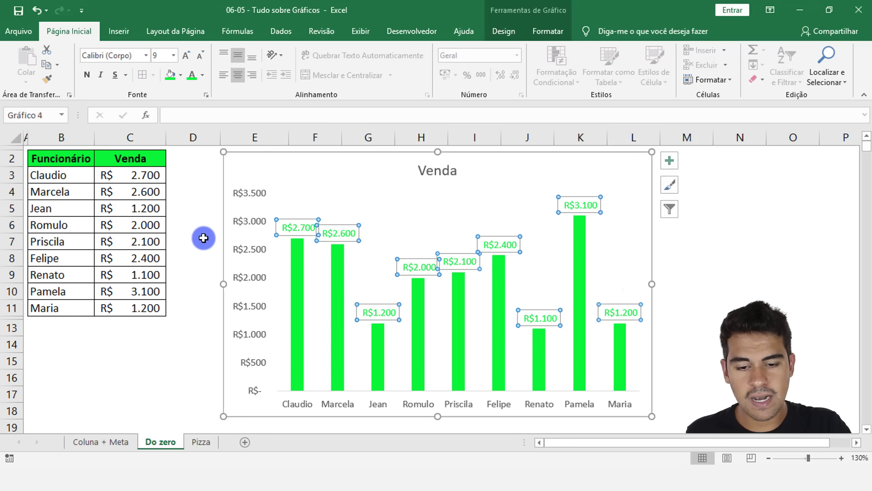
# Step: Delete the Venda chart's title and check the Título do Gráfico options for adding it back
pyautogui.click(431, 173)
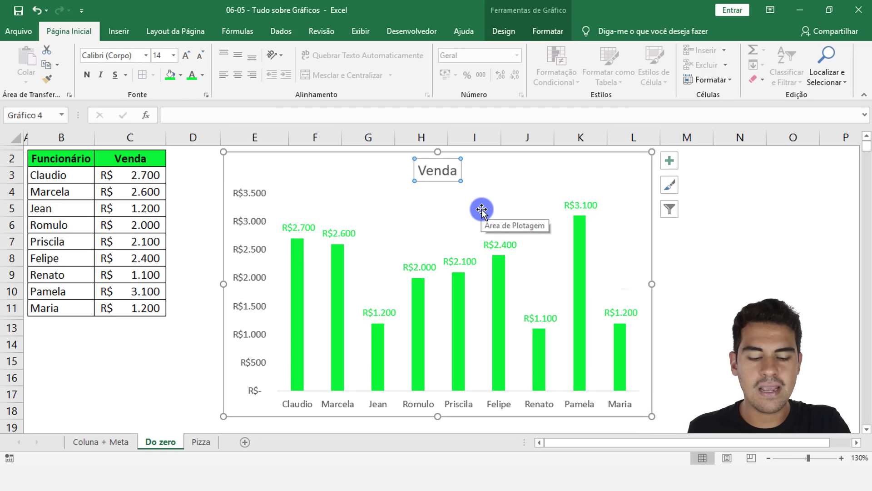
pyautogui.press('Delete')
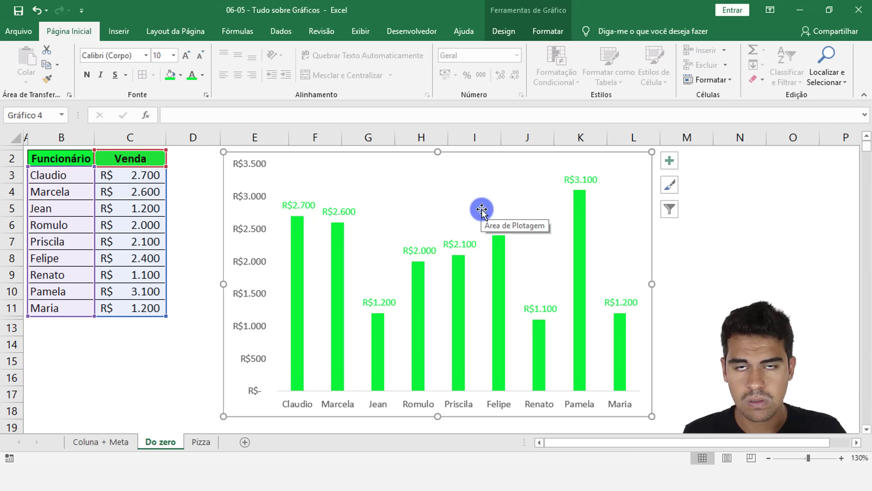
pyautogui.click(676, 161)
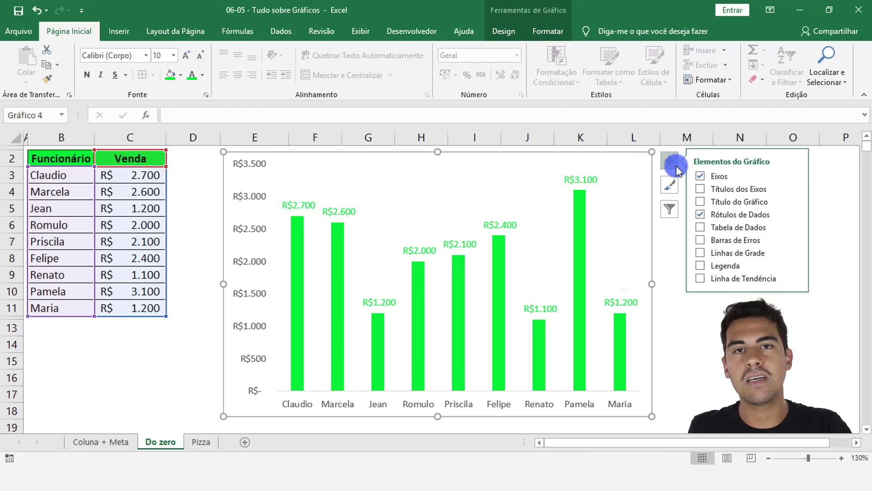
pyautogui.click(794, 201)
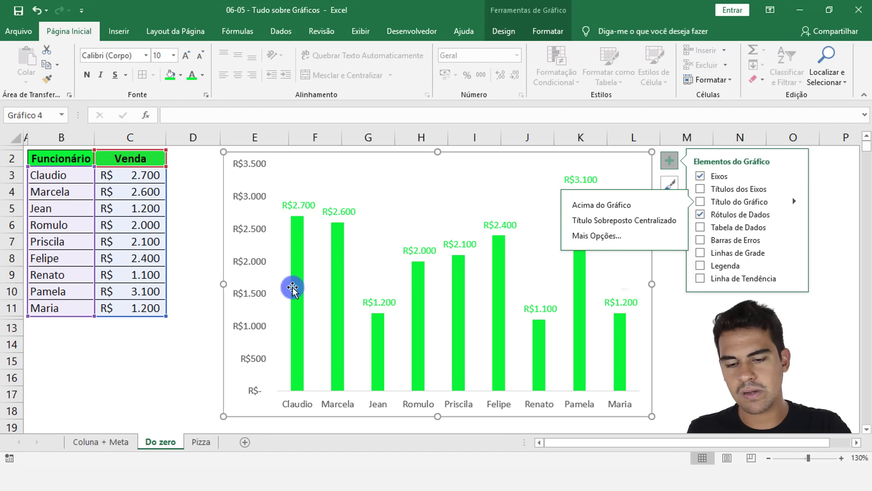
pyautogui.click(192, 288)
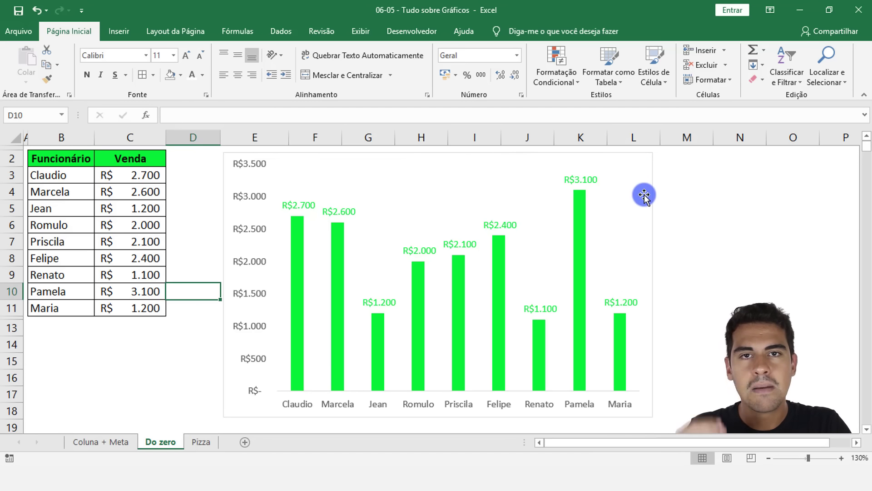
# Step: Remove the outline of the Venda chart area (Sem Contorno), and deselect the chart
pyautogui.click(691, 174)
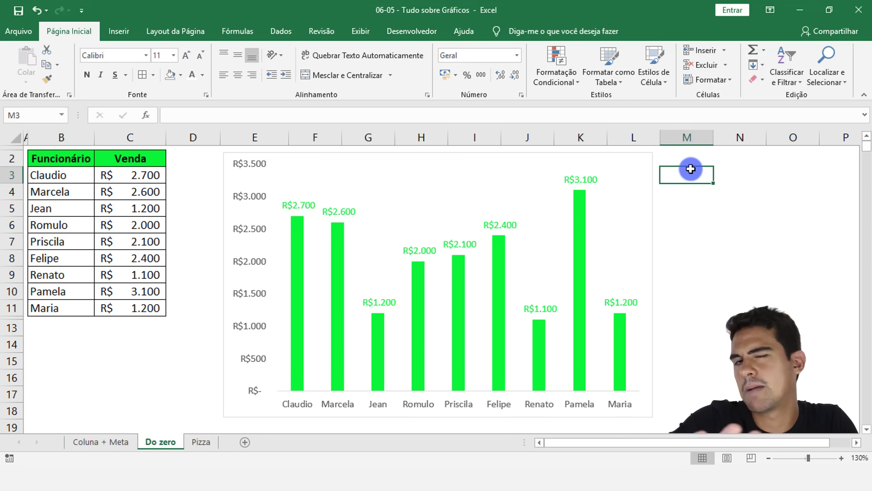
pyautogui.click(497, 172)
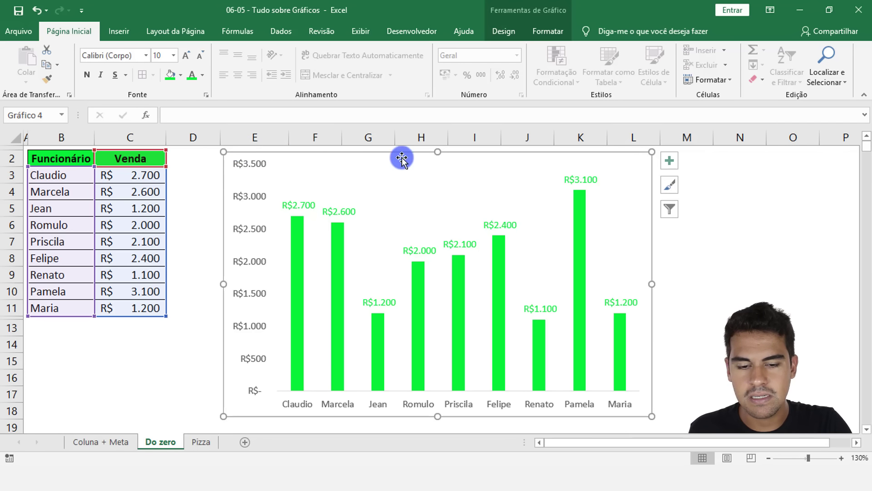
pyautogui.click(545, 30)
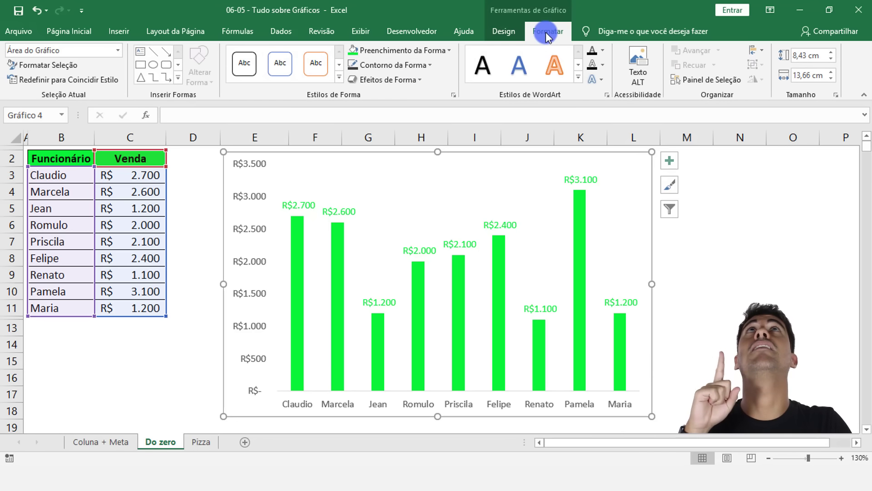
pyautogui.click(411, 67)
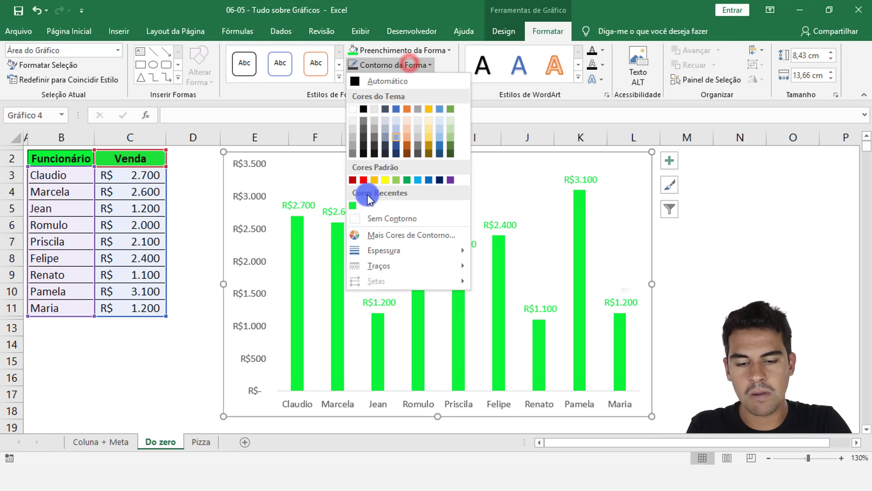
pyautogui.click(378, 219)
pyautogui.click(139, 362)
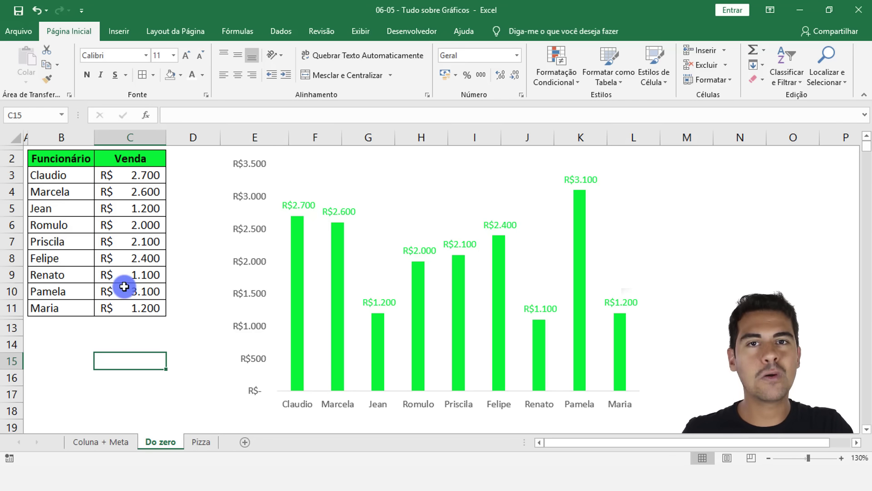
# Step: Try the goal line on the Coluna + Meta sheet by lowering Meta to 500 and raising it to 2.000, and return to Do zero
pyautogui.click(94, 443)
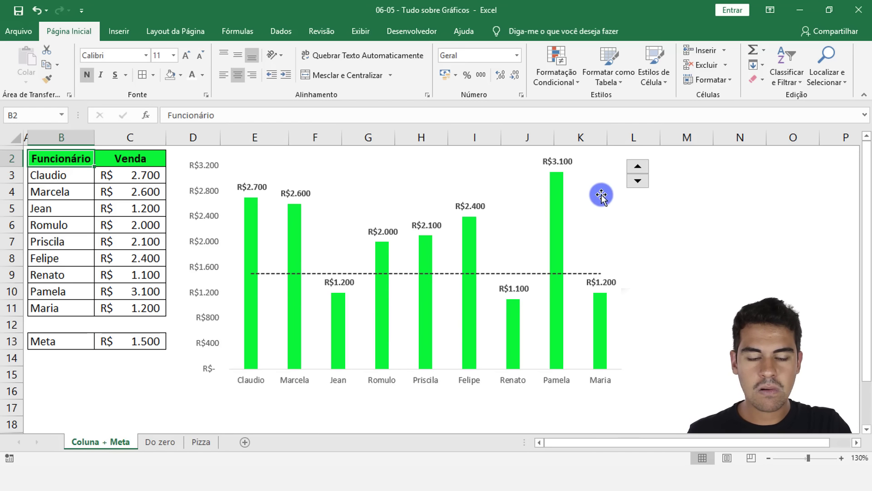
pyautogui.click(637, 183)
pyautogui.click(638, 182)
pyautogui.click(637, 183)
pyautogui.click(637, 182)
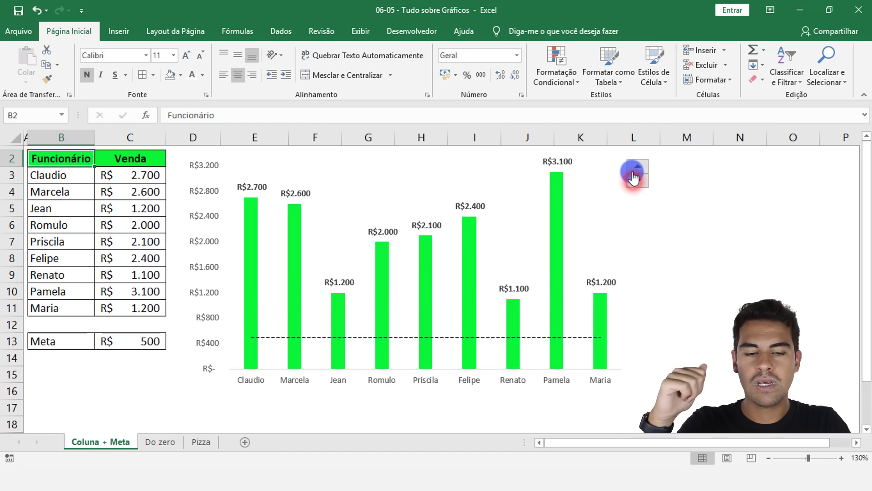
pyautogui.click(636, 168)
pyautogui.click(636, 168)
pyautogui.click(636, 168)
pyautogui.click(636, 168)
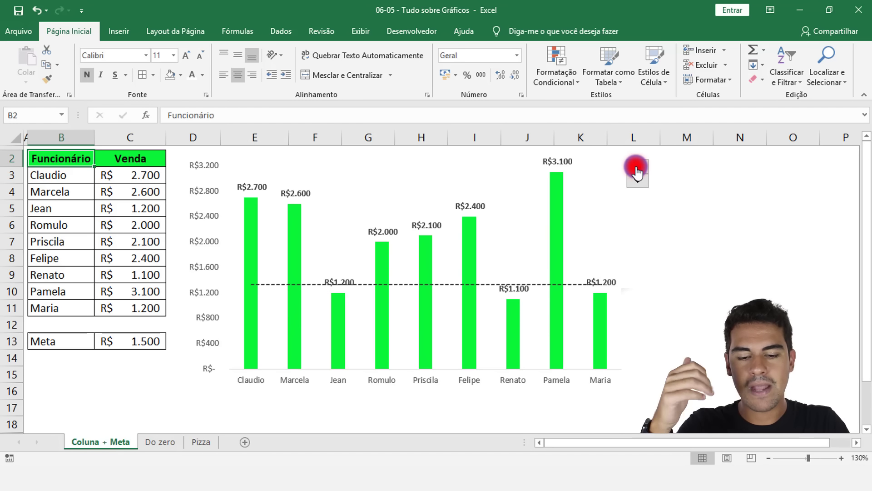
pyautogui.click(636, 168)
pyautogui.click(636, 168)
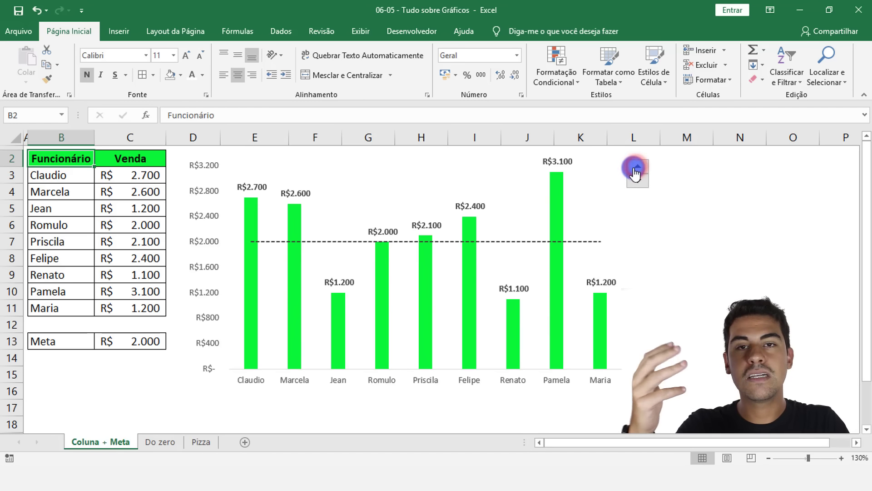
pyautogui.click(159, 442)
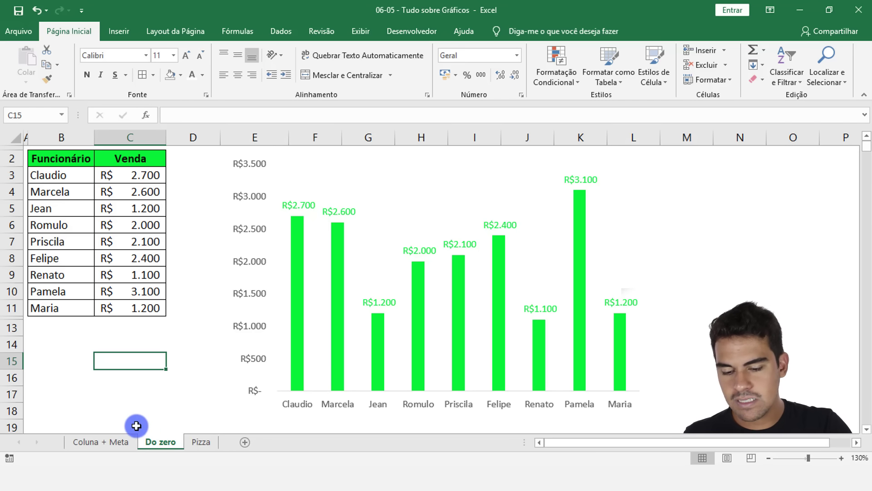
# Step: Adjust the Meta value on the Coluna + Meta sheet to 1.750, and return to Do zero
pyautogui.click(117, 440)
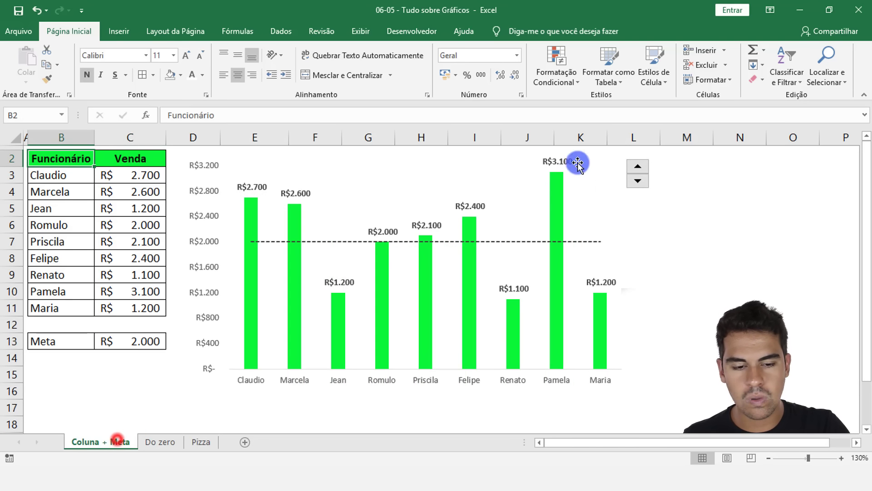
pyautogui.click(641, 181)
pyautogui.click(641, 181)
pyautogui.click(638, 166)
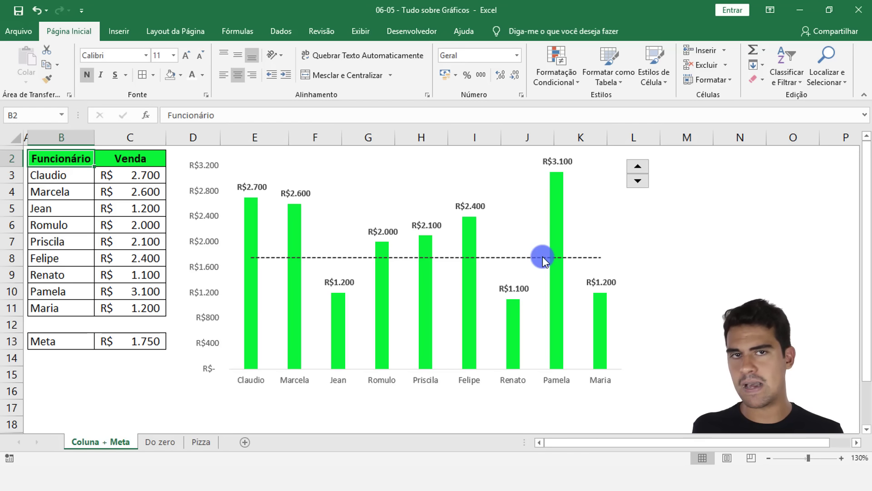
pyautogui.click(157, 441)
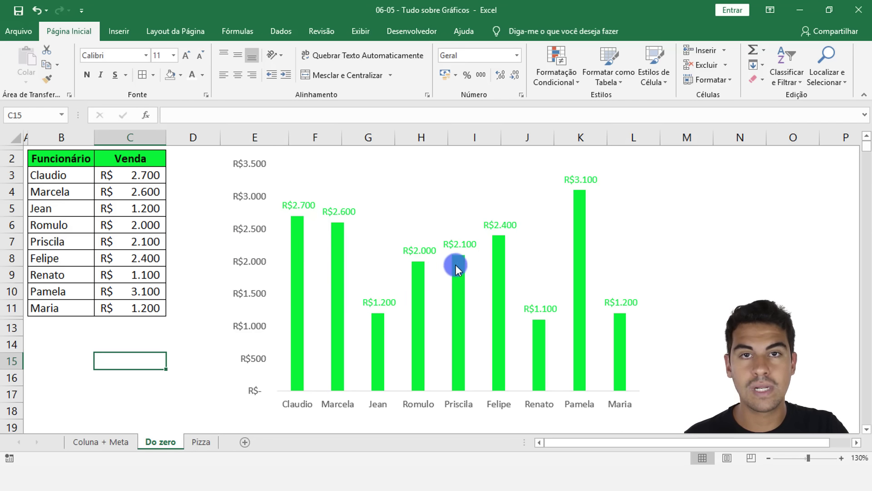
# Step: Enter the label Meta in B13 and the value 2000 in C13, below the employee sales table
pyautogui.moveTo(146, 179); pyautogui.dragTo(145, 308)
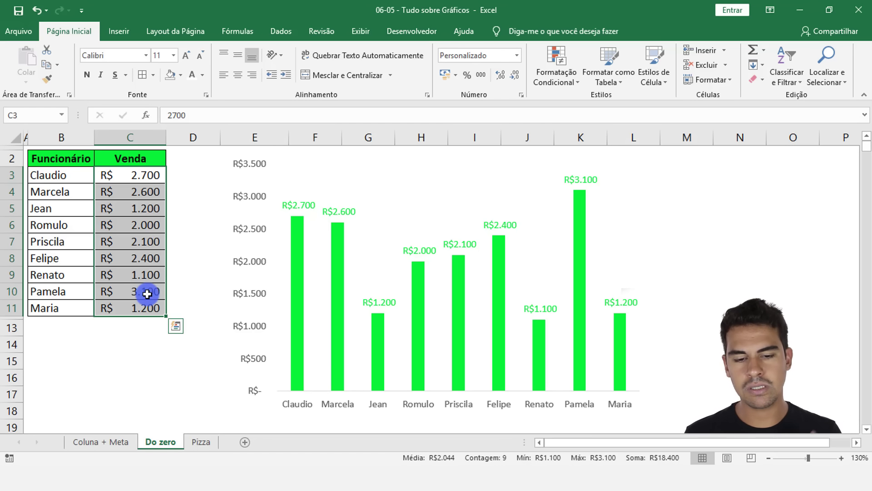
pyautogui.click(184, 182)
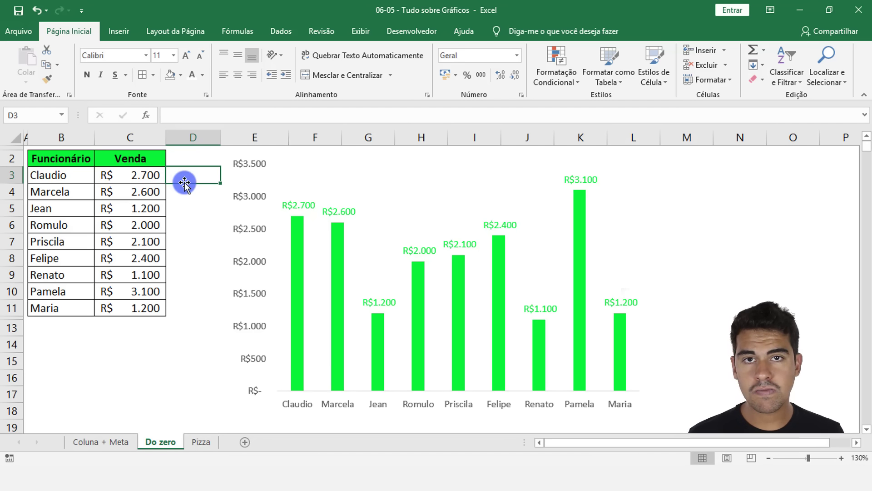
pyautogui.click(55, 326)
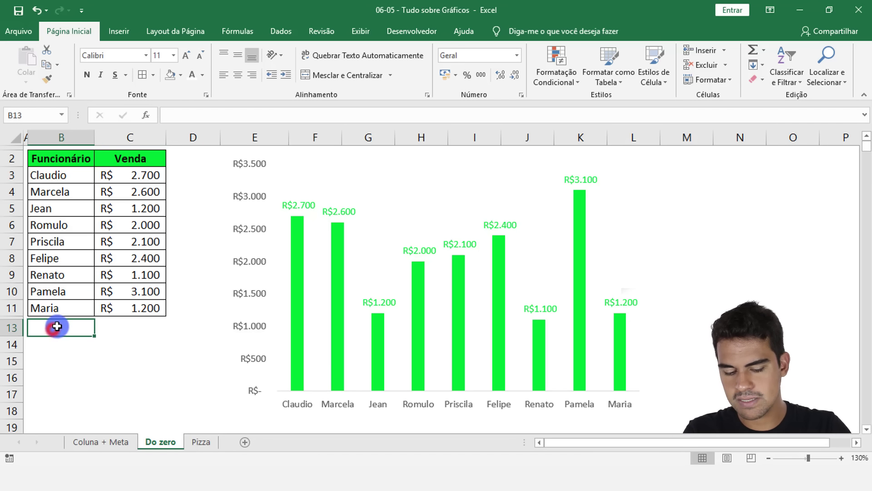
pyautogui.write('Met')
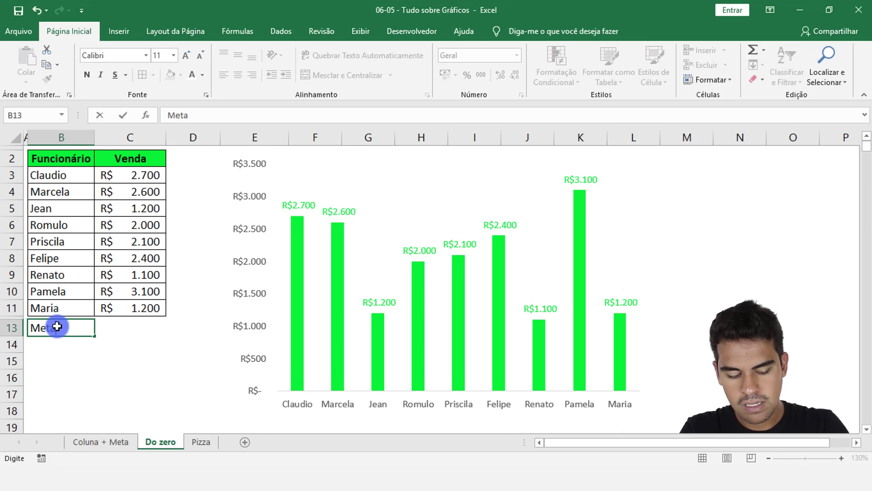
pyautogui.write('a')
pyautogui.press('Tab')
pyautogui.write('2000')
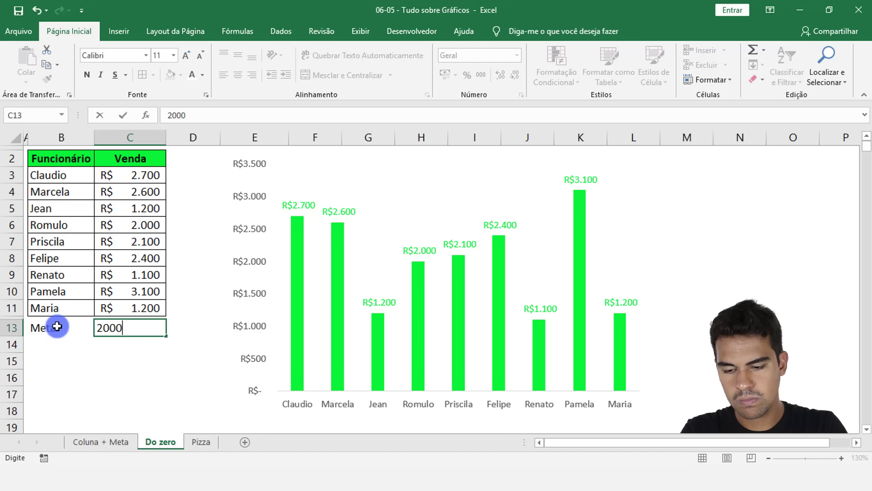
pyautogui.press('Return')
pyautogui.click(75, 322)
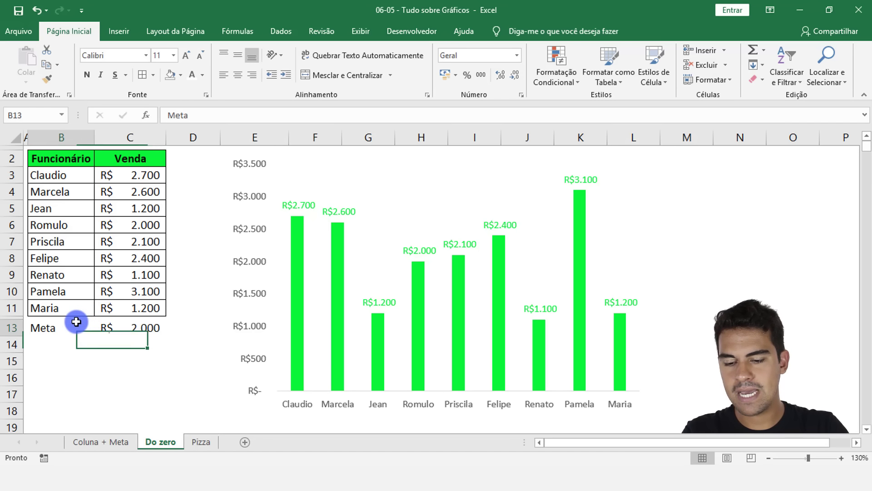
pyautogui.click(122, 322)
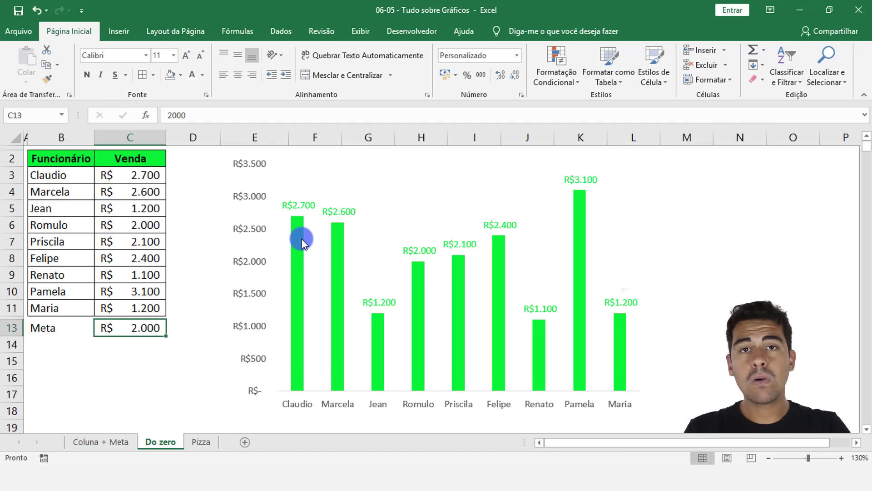
# Step: Enter 2000 in each of the cells D3 to D6 beside the Venda values
pyautogui.moveTo(302, 239)
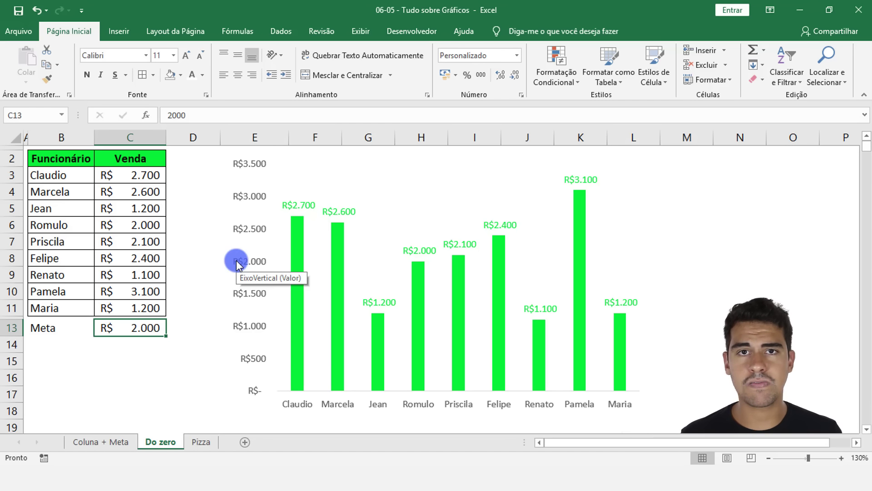
pyautogui.click(180, 178)
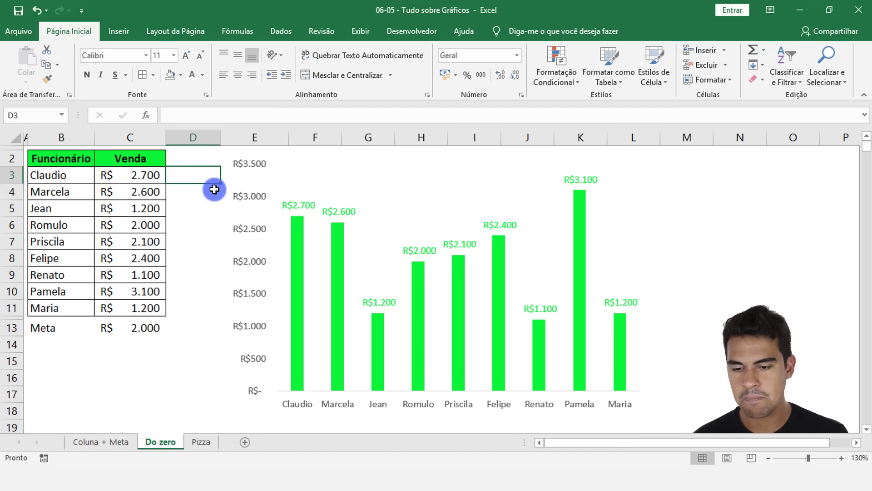
pyautogui.write('2000')
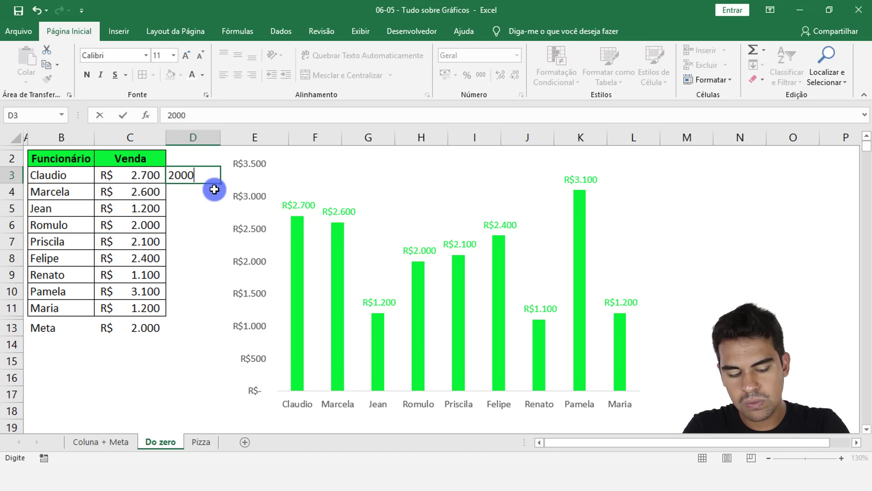
pyautogui.press('Return')
pyautogui.write('2000')
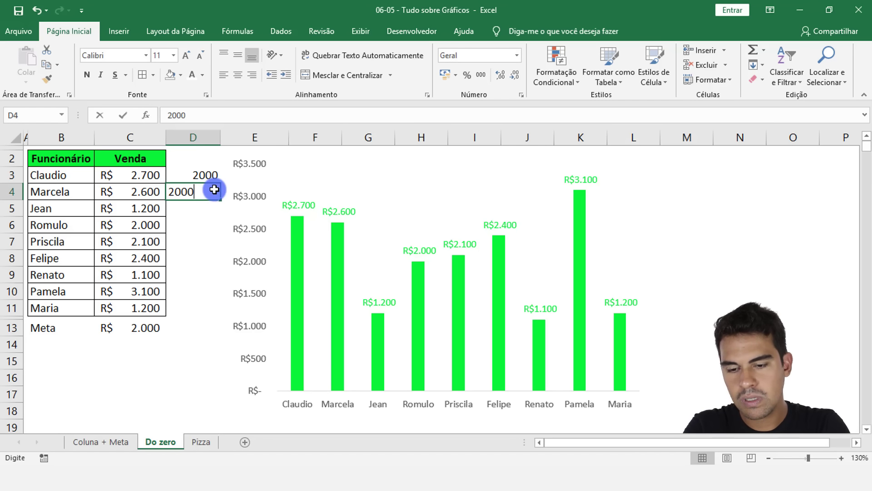
pyautogui.press('Return')
pyautogui.write('2000')
pyautogui.press('Return')
pyautogui.write('2000')
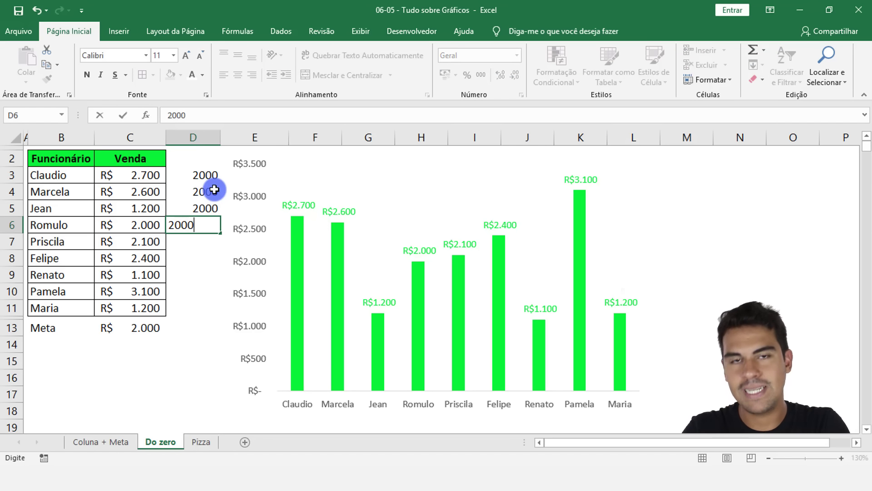
pyautogui.press('Return')
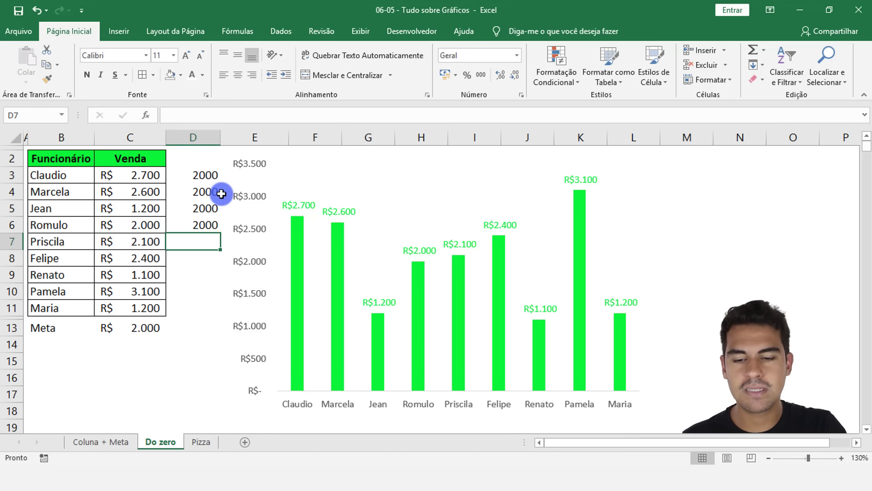
# Step: Fill the cells D3:D11 with the recent green colour
pyautogui.moveTo(199, 178); pyautogui.dragTo(187, 309)
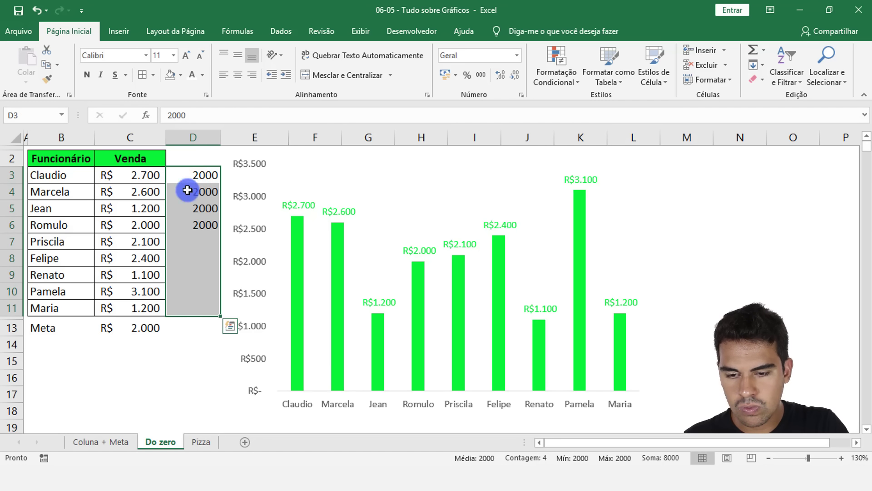
pyautogui.click(183, 78)
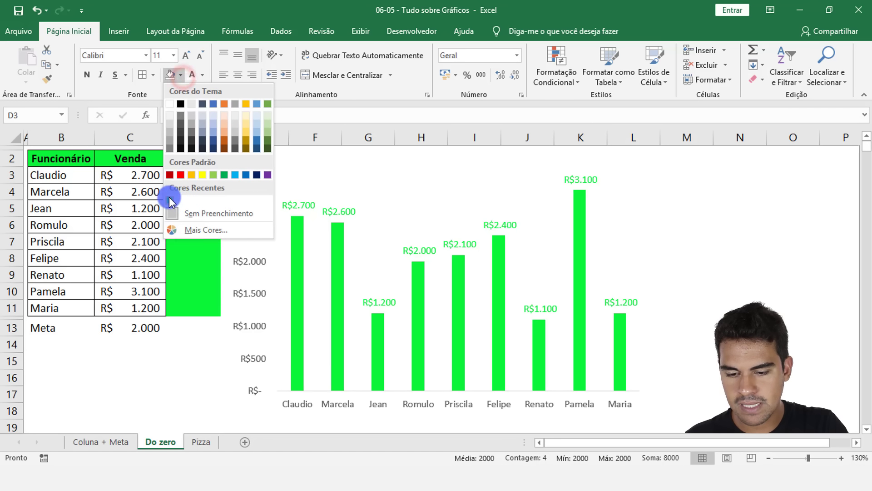
pyautogui.click(169, 197)
pyautogui.click(205, 176)
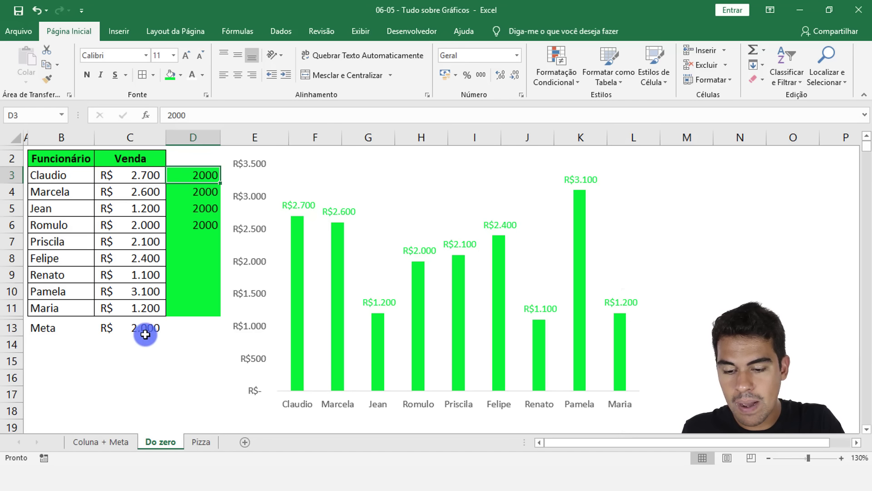
# Step: Make the Meta label and its value in B13:C13 bold
pyautogui.moveTo(146, 328); pyautogui.dragTo(80, 325)
pyautogui.click(86, 75)
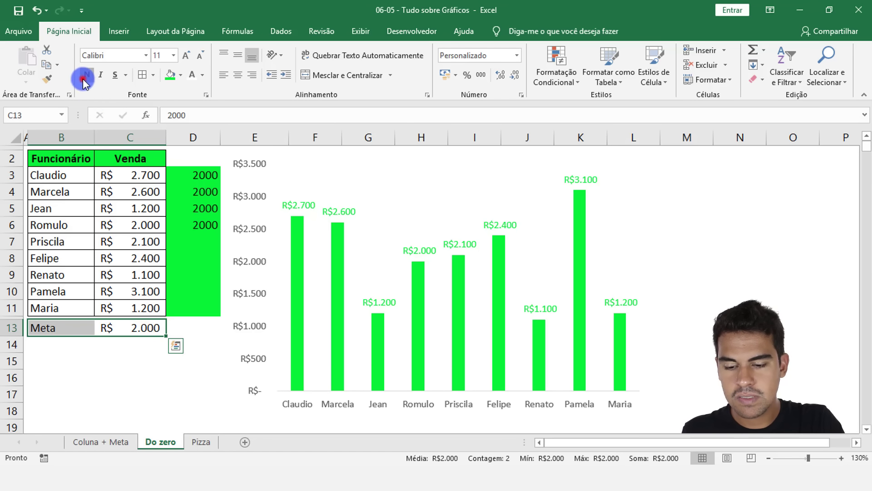
pyautogui.click(127, 329)
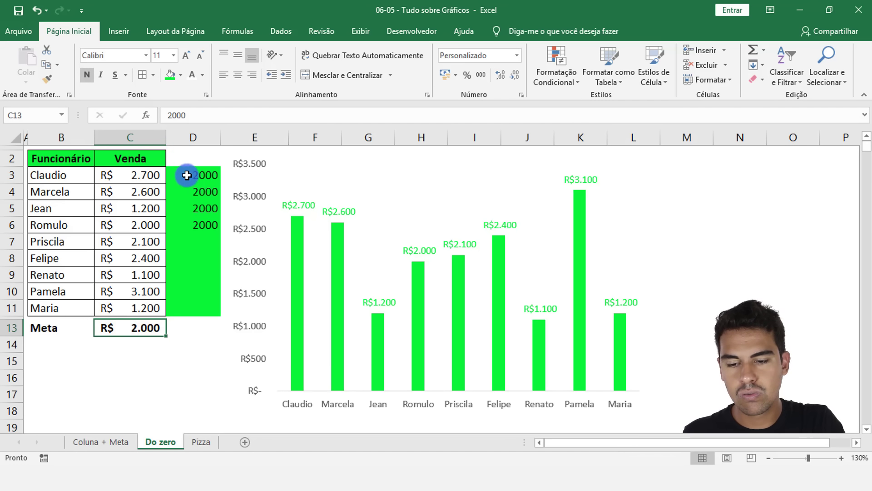
# Step: Clear the manually entered 2000 values from D3:D7, keeping the green fill
pyautogui.moveTo(185, 173); pyautogui.dragTo(189, 312)
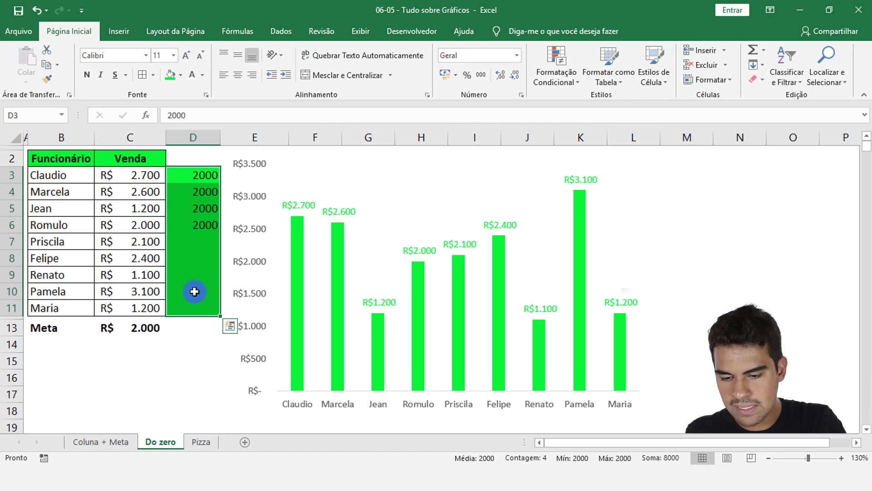
pyautogui.click(145, 329)
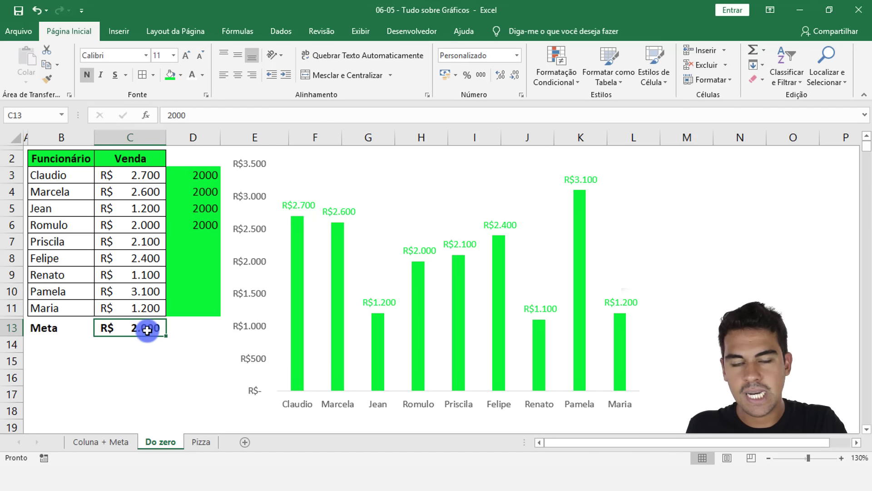
pyautogui.moveTo(186, 177); pyautogui.dragTo(194, 312)
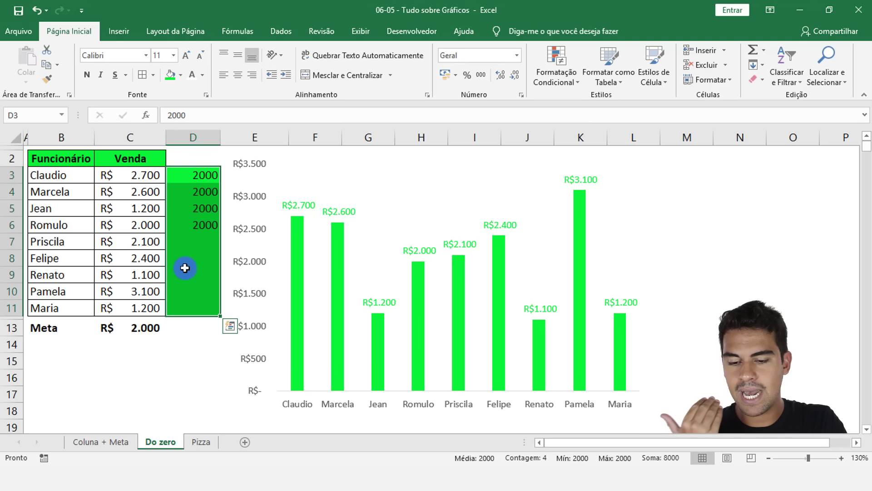
pyautogui.moveTo(196, 180); pyautogui.dragTo(202, 237)
pyautogui.press('Delete')
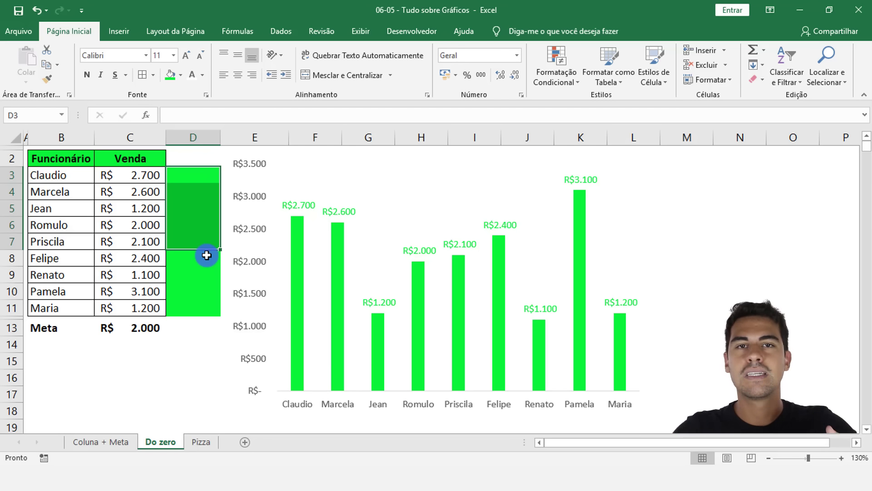
# Step: Enter the formula =C13 in D3 to link it to the Meta value
pyautogui.click(186, 175)
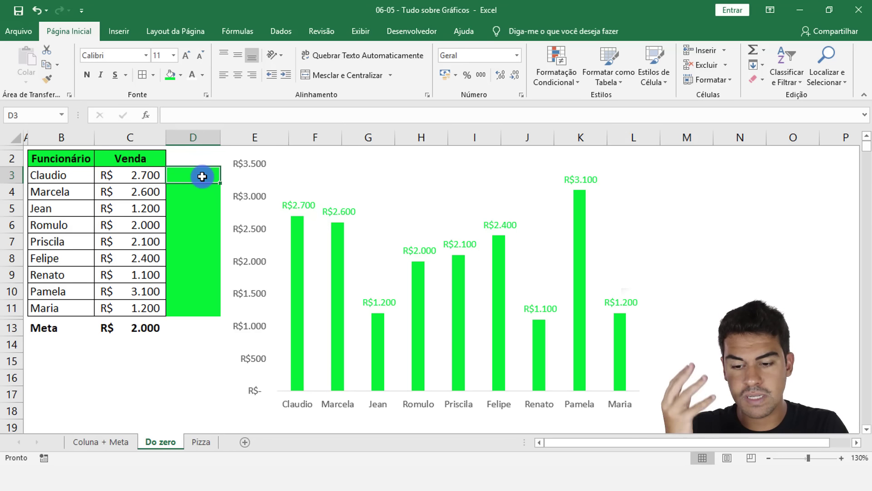
pyautogui.write('=')
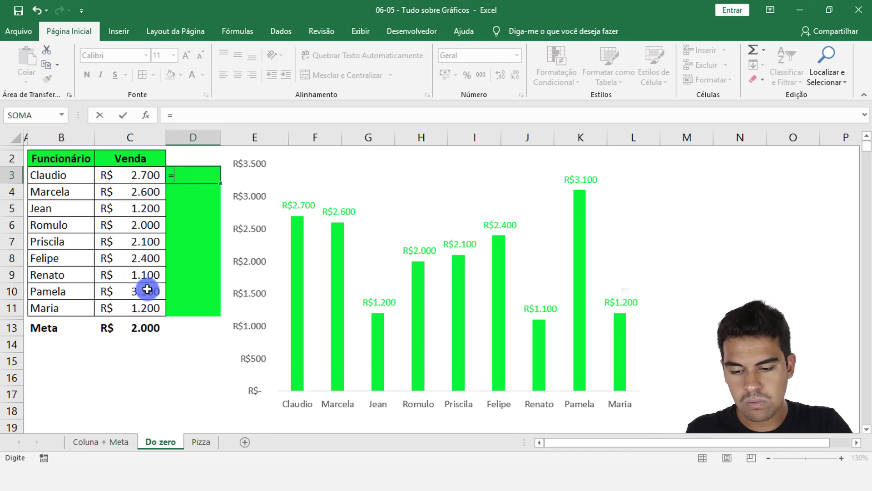
pyautogui.click(127, 327)
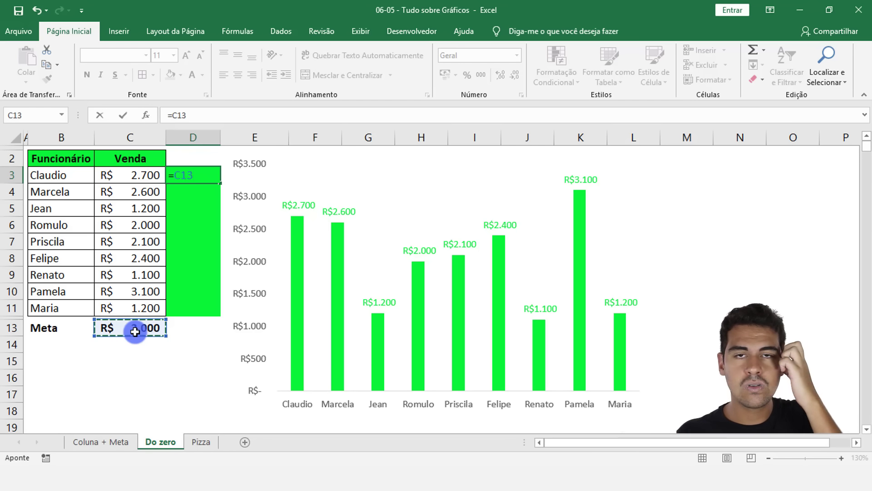
pyautogui.press('Return')
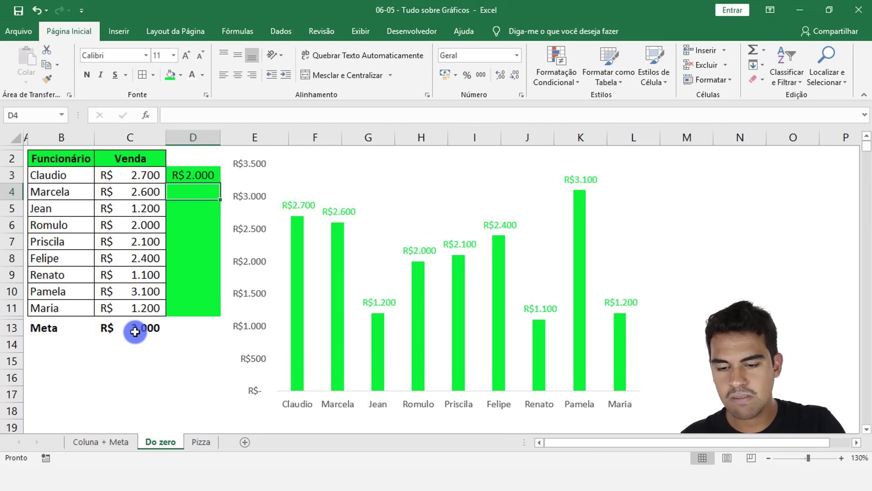
# Step: Test the link in D3 by changing the Meta value in C13 to 4000 and again to 3000
pyautogui.click(142, 329)
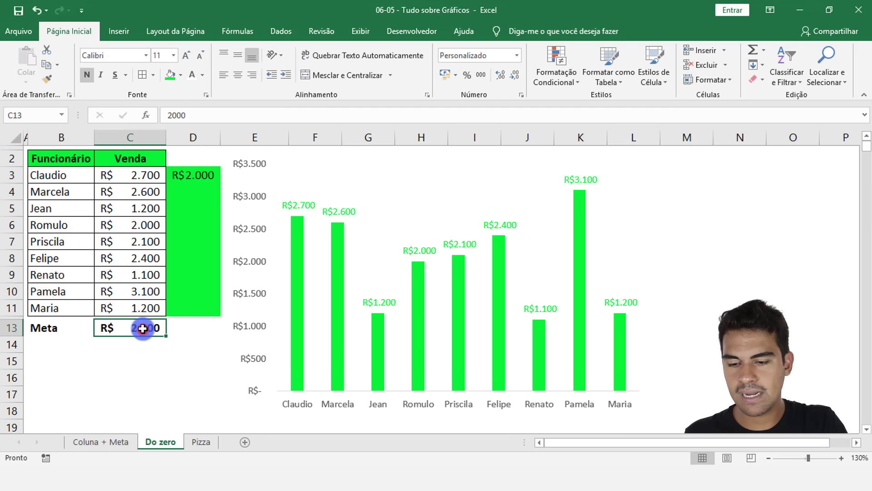
pyautogui.write('40')
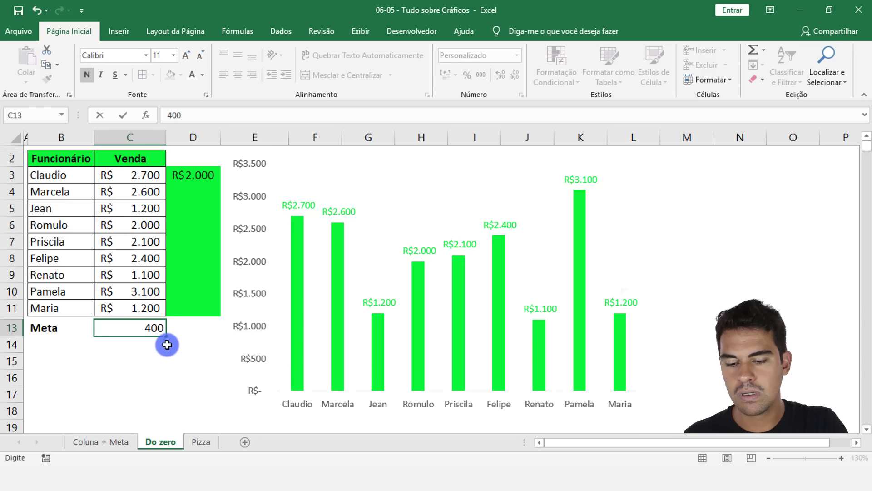
pyautogui.press('Return')
pyautogui.click(149, 329)
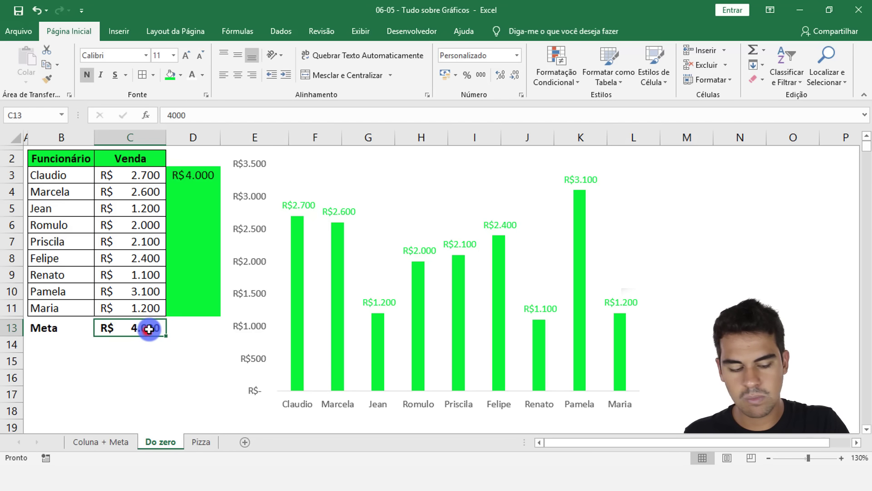
pyautogui.write('3')
pyautogui.press('Return')
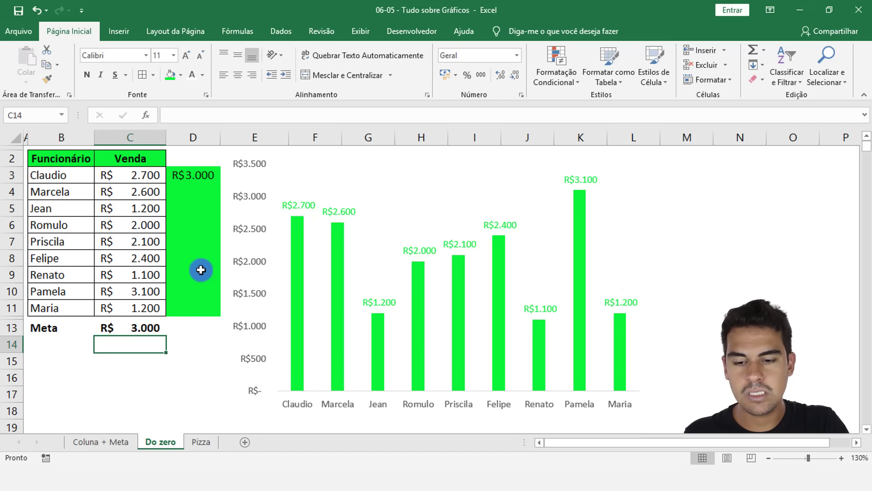
# Step: Check the =C13 formula in D3 and copy it down through D11
pyautogui.click(199, 175)
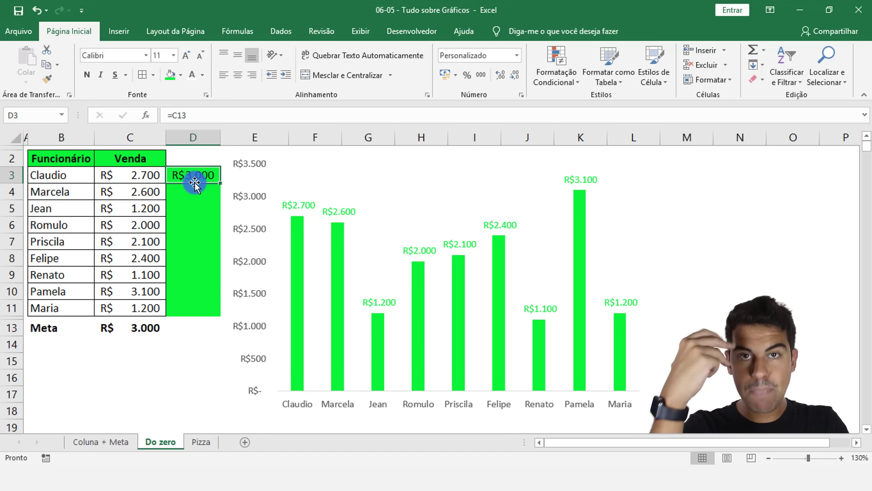
pyautogui.moveTo(195, 176); pyautogui.dragTo(190, 305)
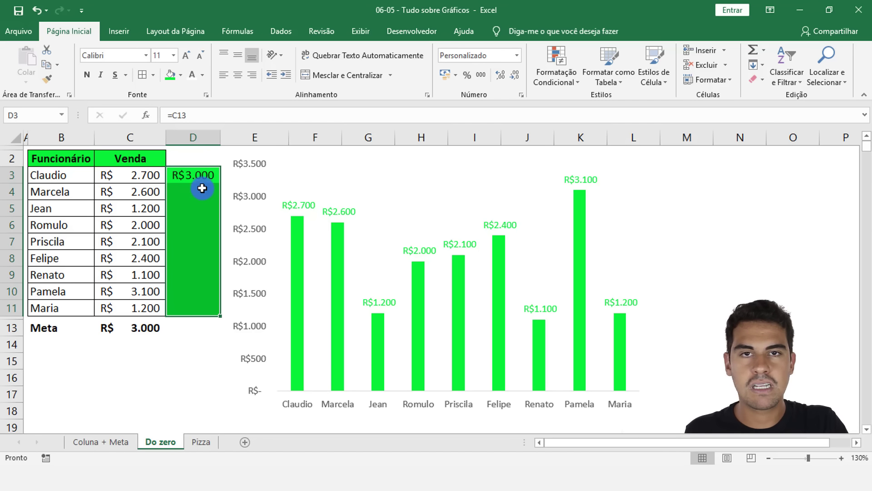
pyautogui.click(204, 174)
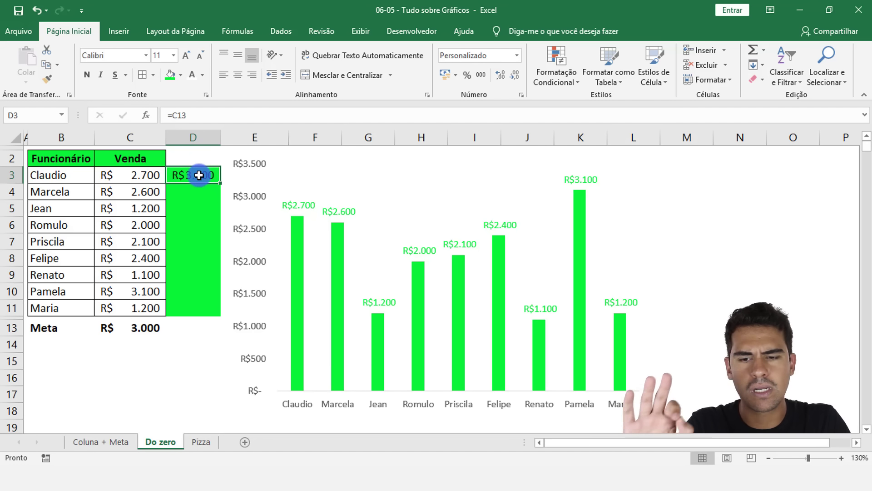
pyautogui.doubleClick(199, 179)
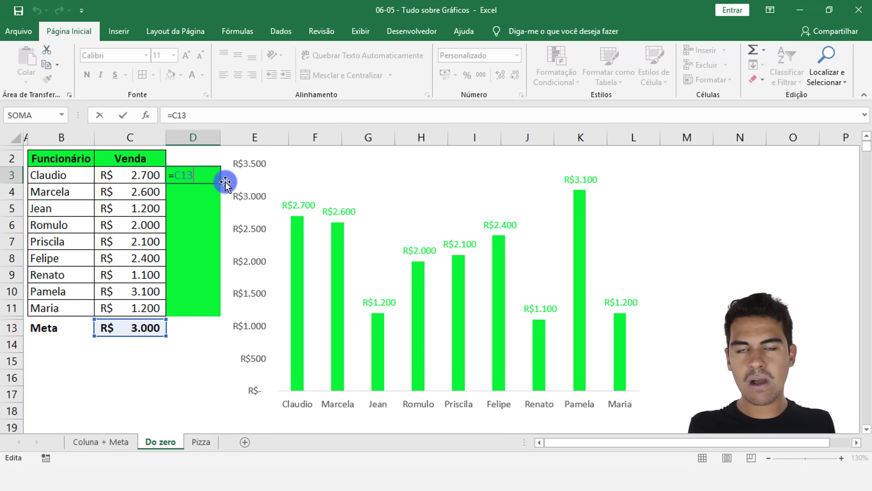
pyautogui.press('Escape')
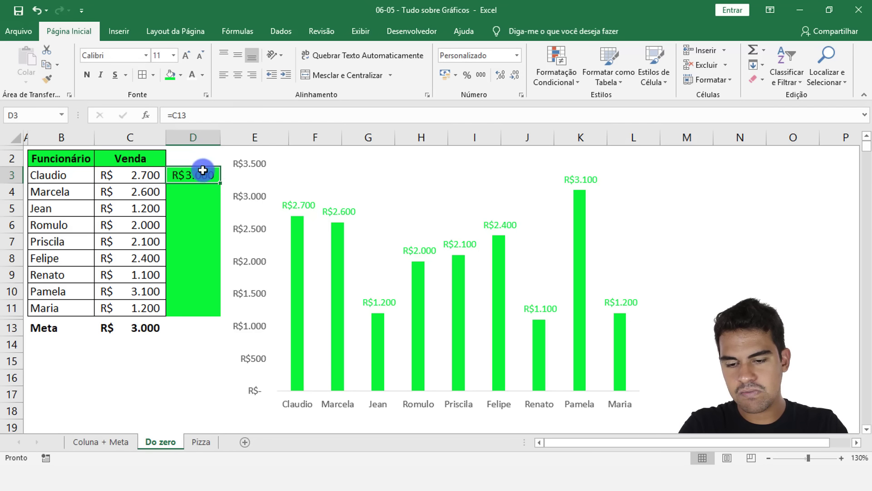
pyautogui.moveTo(216, 175); pyautogui.dragTo(197, 177)
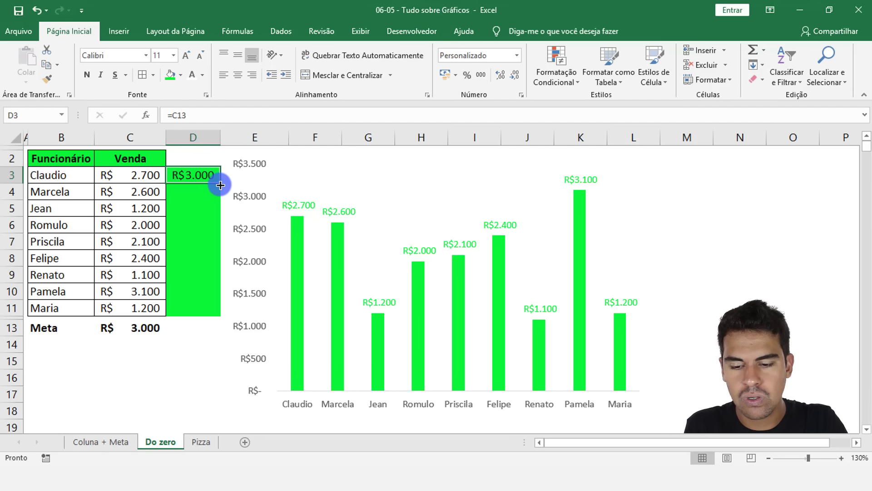
pyautogui.moveTo(221, 185); pyautogui.dragTo(209, 311)
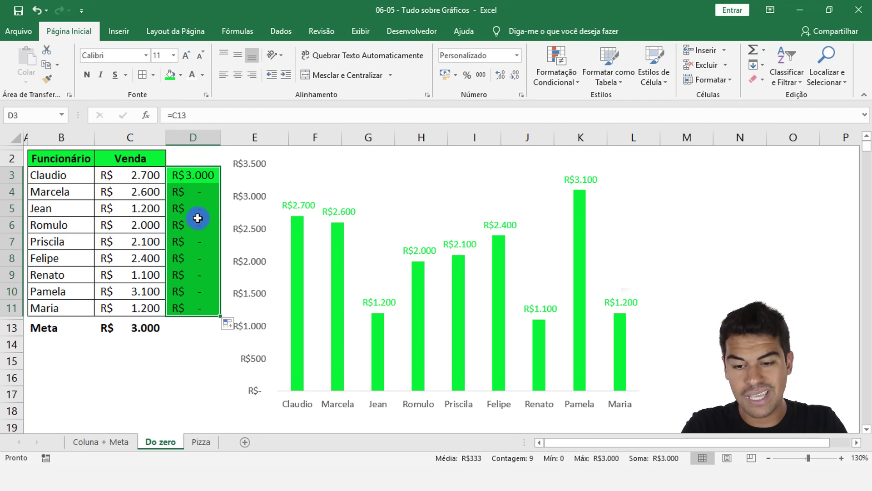
# Step: Inspect the cell references in the copied formulas in D3 to D7
pyautogui.click(200, 177)
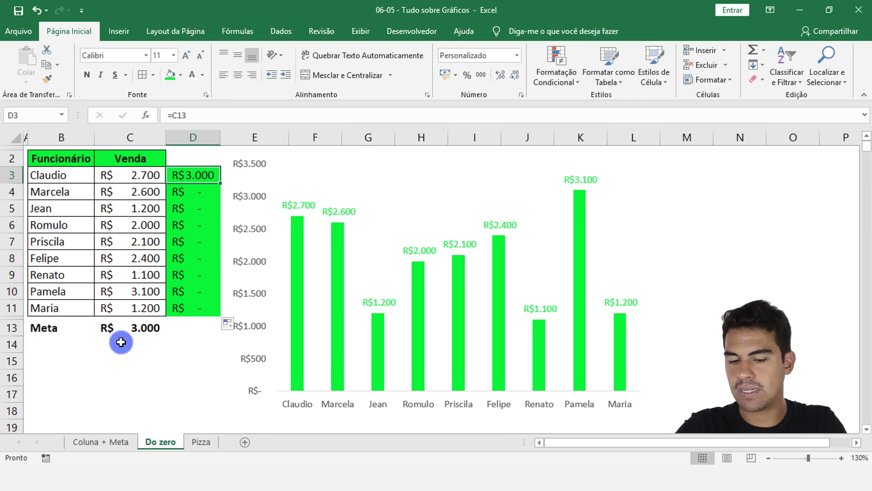
pyautogui.click(196, 191)
pyautogui.press('F2')
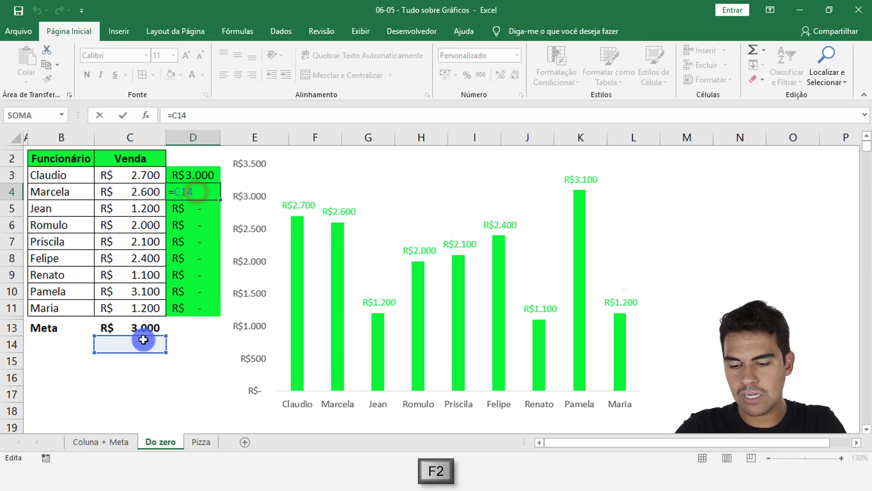
pyautogui.click(201, 214)
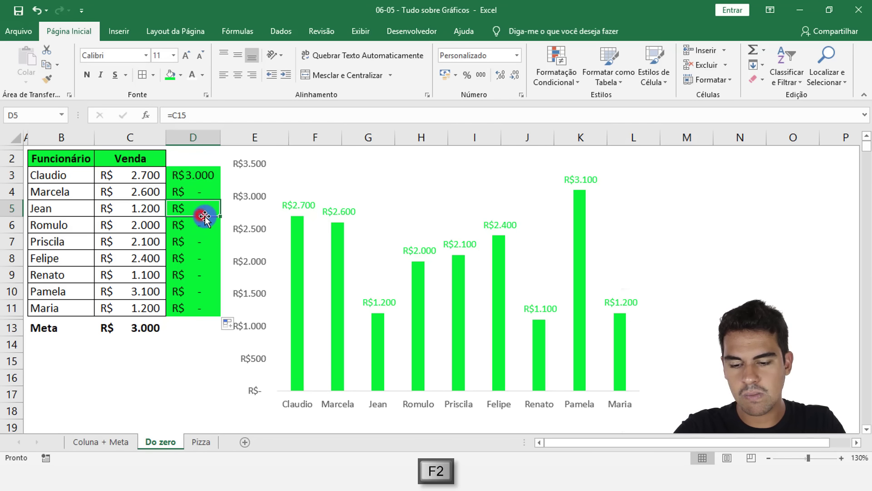
pyautogui.press('F2')
pyautogui.press('Escape')
pyautogui.click(211, 226)
pyautogui.press('F2')
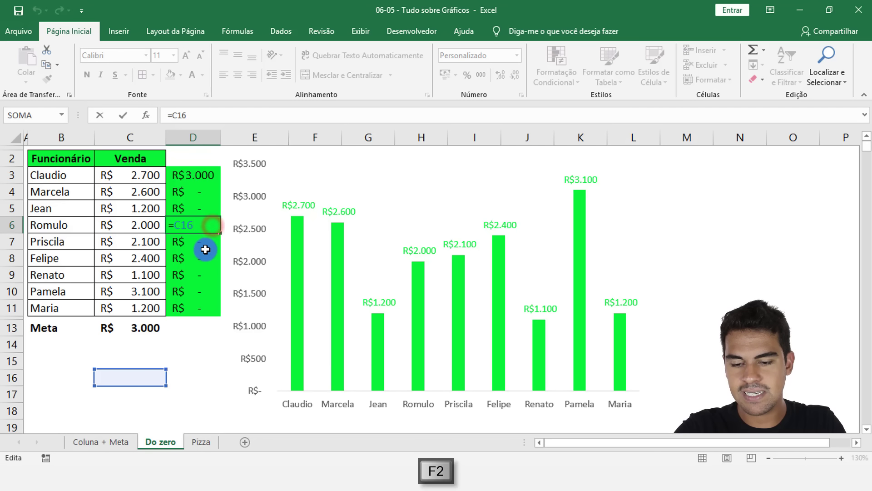
pyautogui.press('Escape')
pyautogui.click(208, 247)
pyautogui.press('F2')
pyautogui.press('Escape')
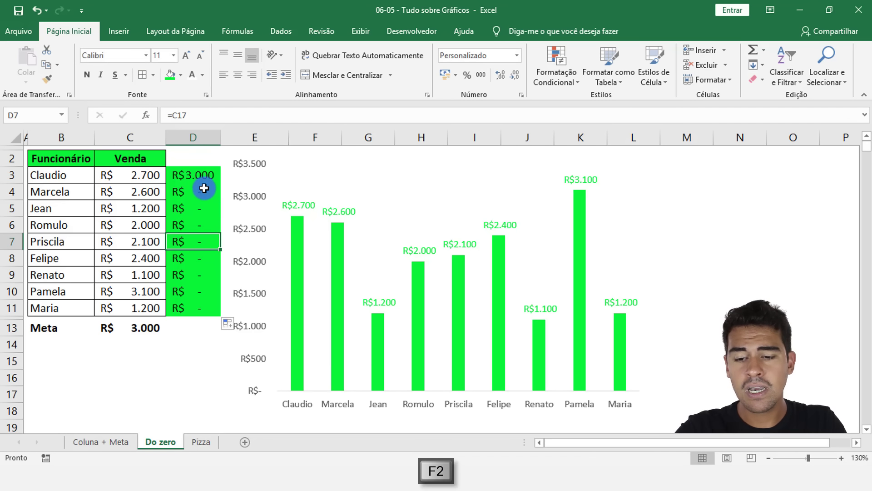
# Step: Make the reference in D3 absolute as =$C$13 and fill the formula down to D11
pyautogui.click(202, 173)
pyautogui.press('F2')
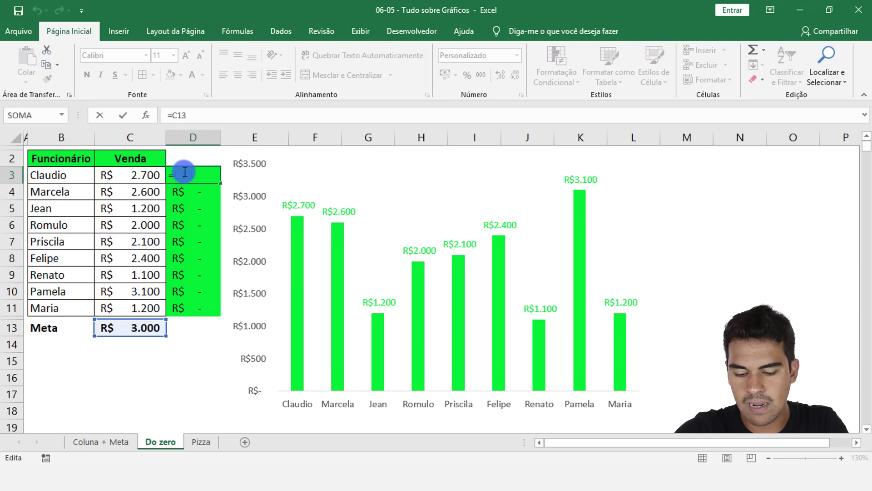
pyautogui.press('F4')
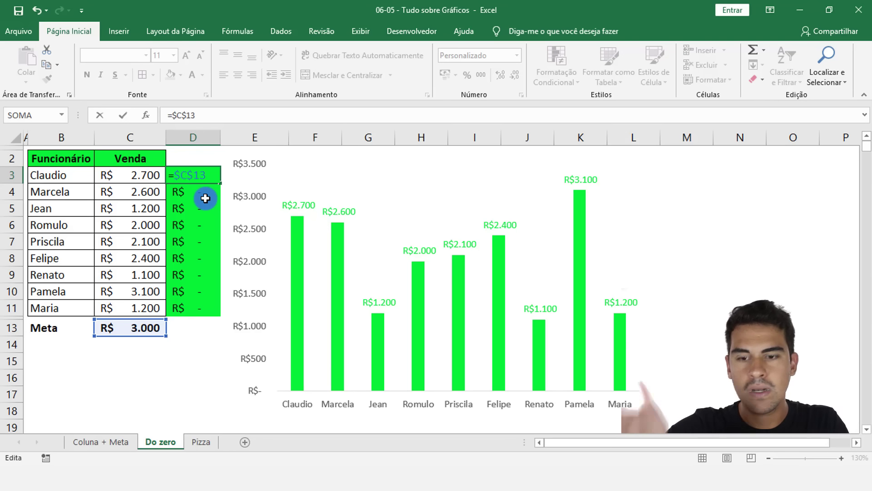
pyautogui.press('Return')
pyautogui.click(195, 173)
pyautogui.doubleClick(220, 185)
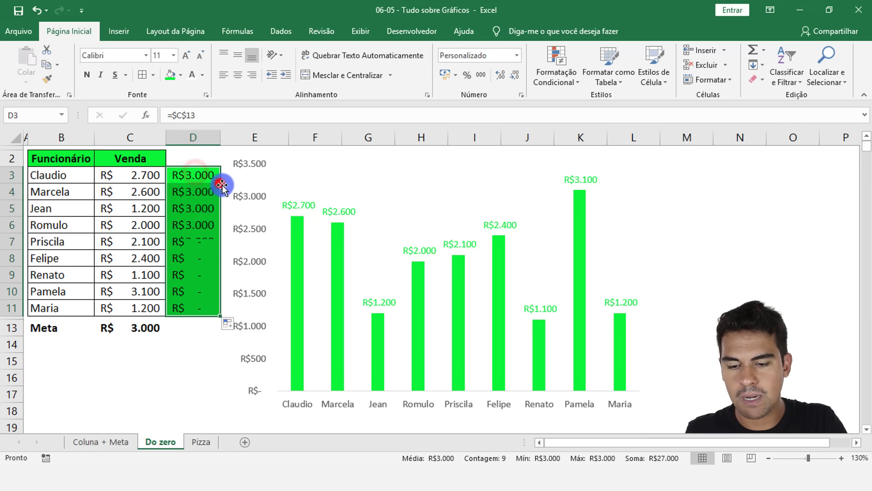
# Step: Change the Meta value in C13 to 2500 as a test, and settle on 2300
pyautogui.click(134, 328)
pyautogui.write('2500')
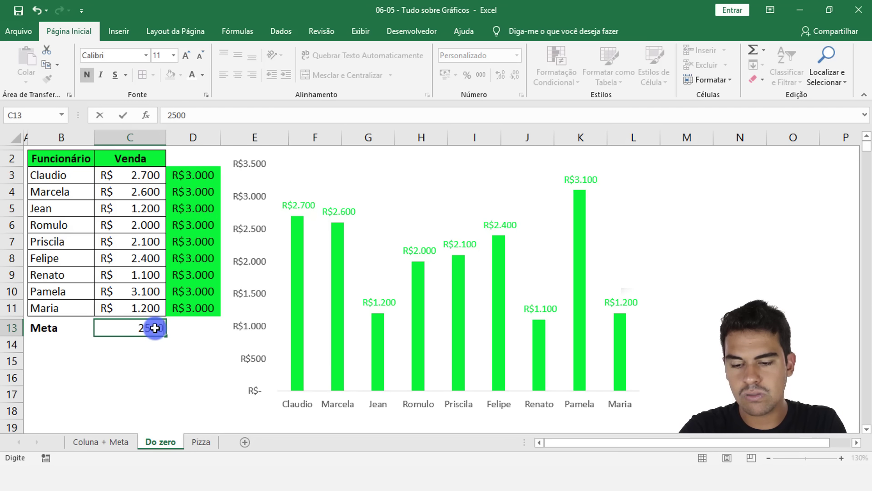
pyautogui.press('Return')
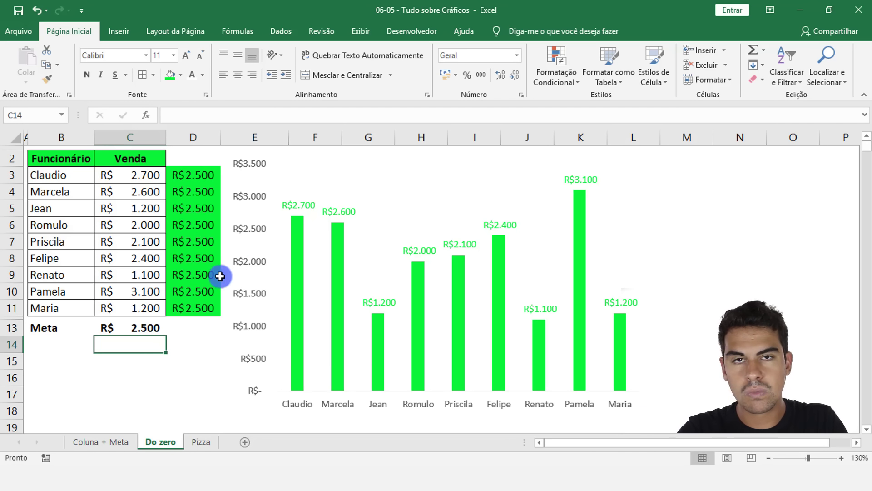
pyautogui.click(150, 327)
pyautogui.write('2')
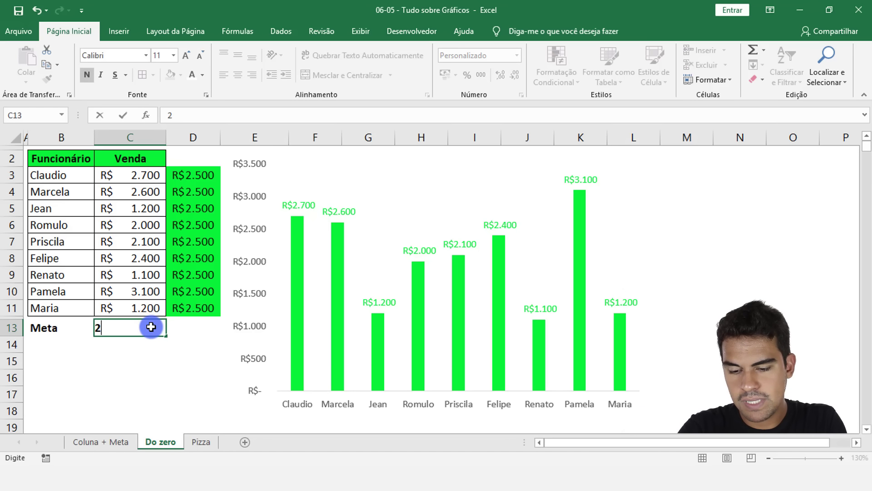
pyautogui.write('300')
pyautogui.press('Return')
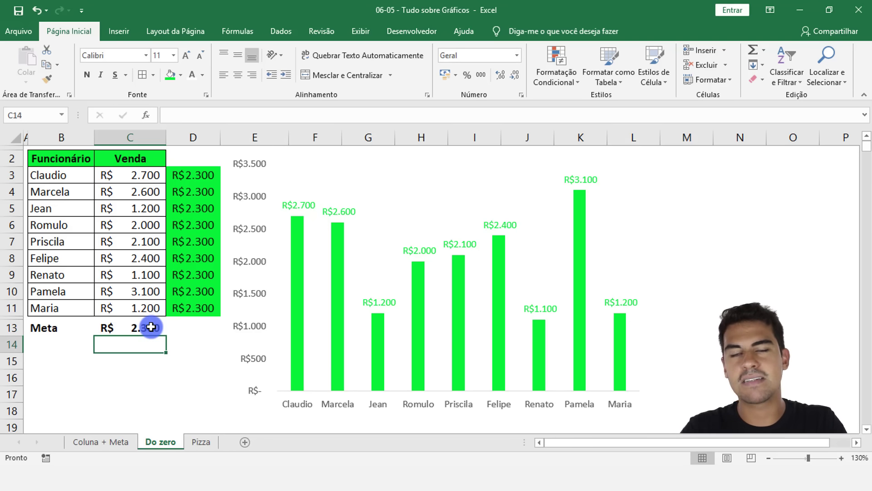
# Step: Open the data source selection for the employee sales column chart
pyautogui.moveTo(180, 177); pyautogui.dragTo(204, 302)
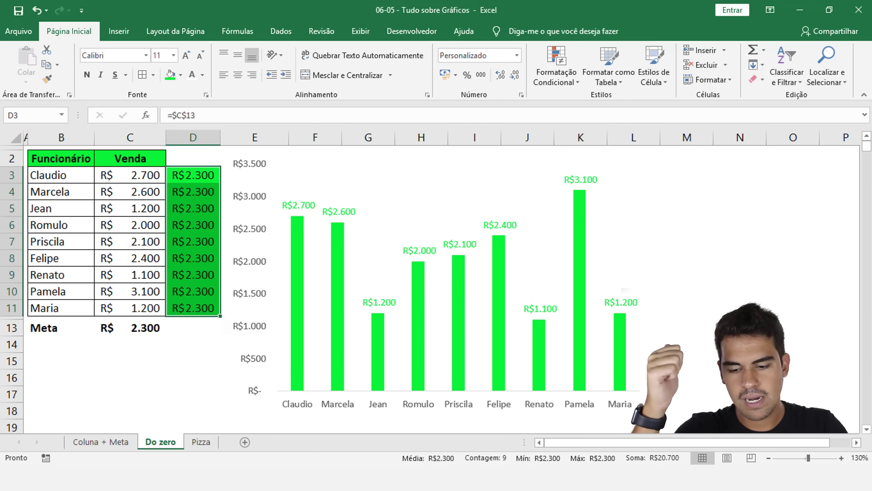
pyautogui.click(186, 387)
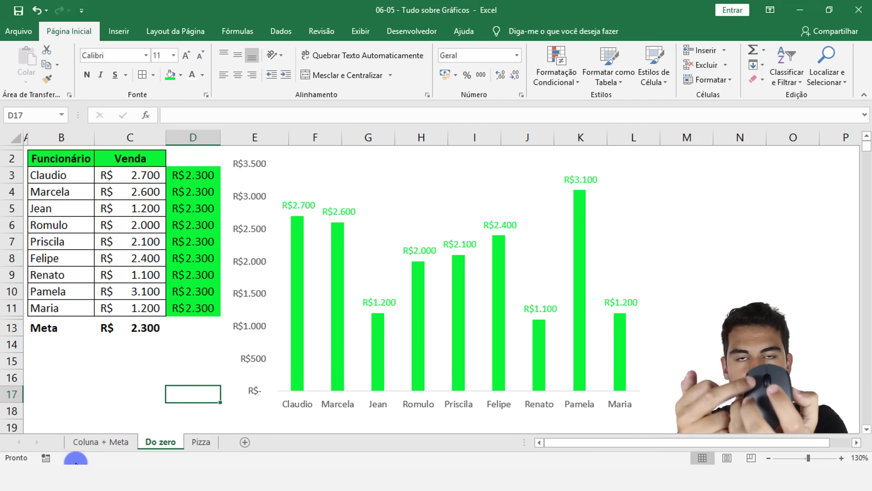
pyautogui.rightClick(381, 259)
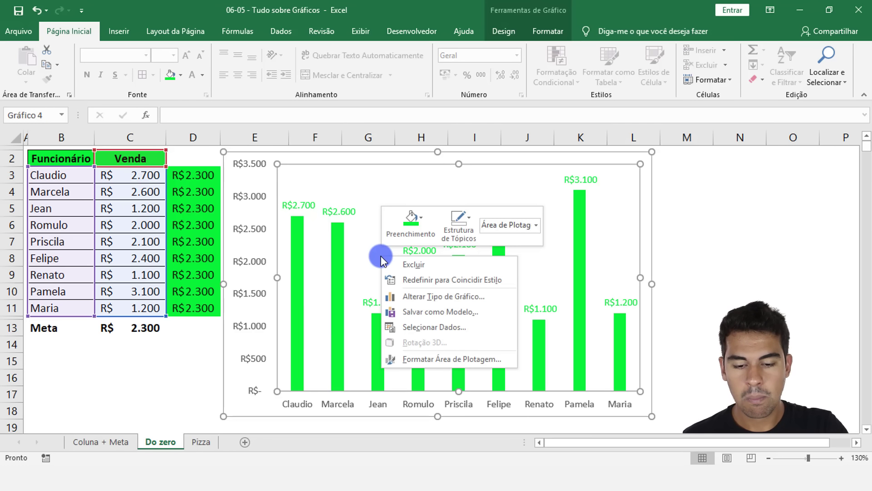
pyautogui.click(445, 327)
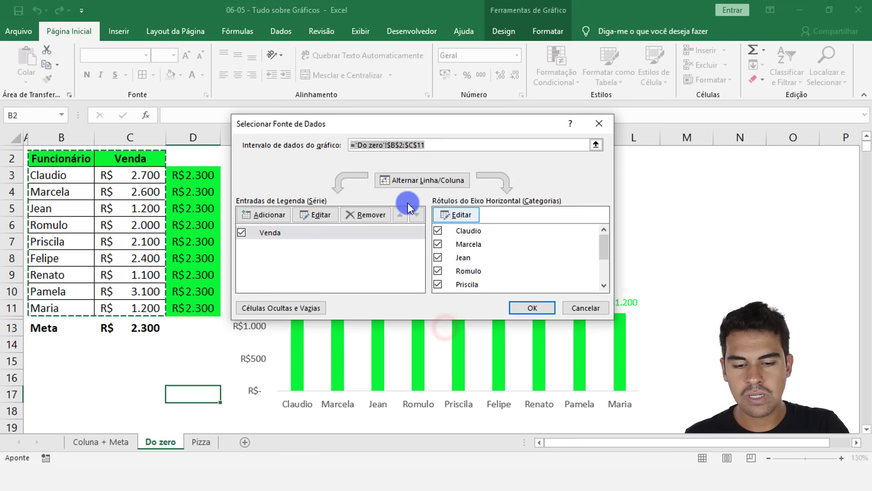
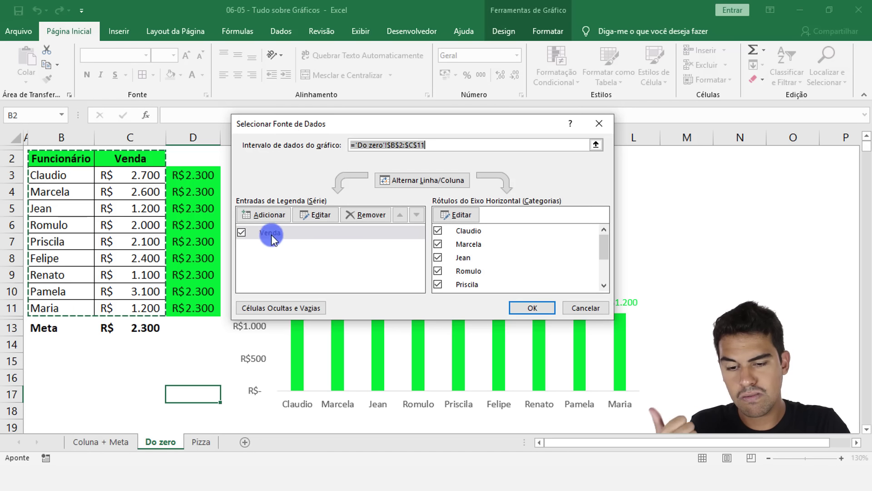
# Step: Add a series named Meta to the employee sales chart, with its values taken from D3:D11
pyautogui.click(268, 215)
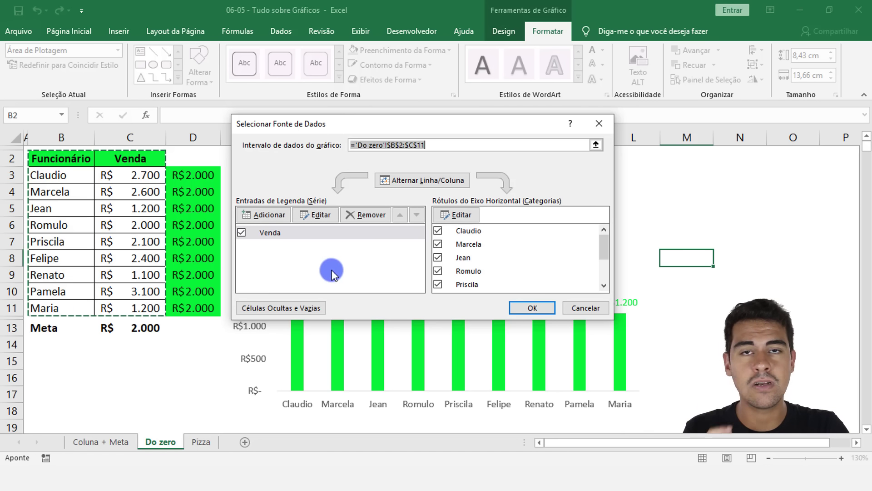
pyautogui.click(267, 215)
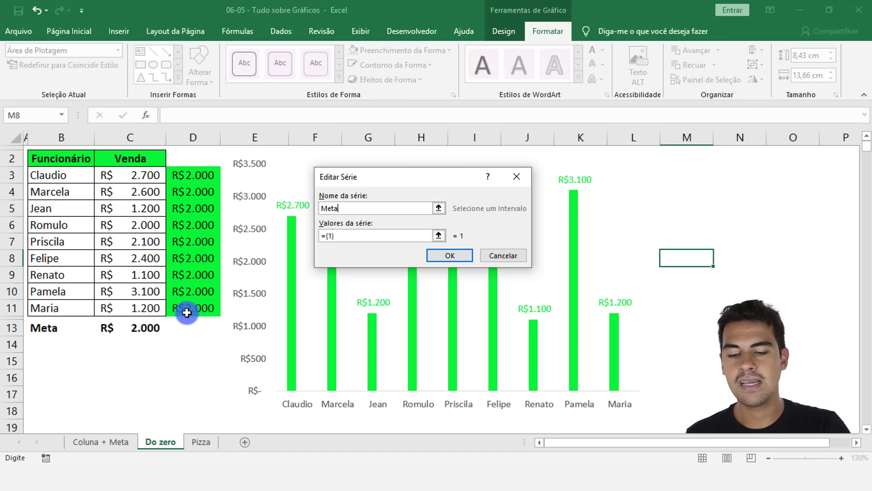
pyautogui.click(365, 235)
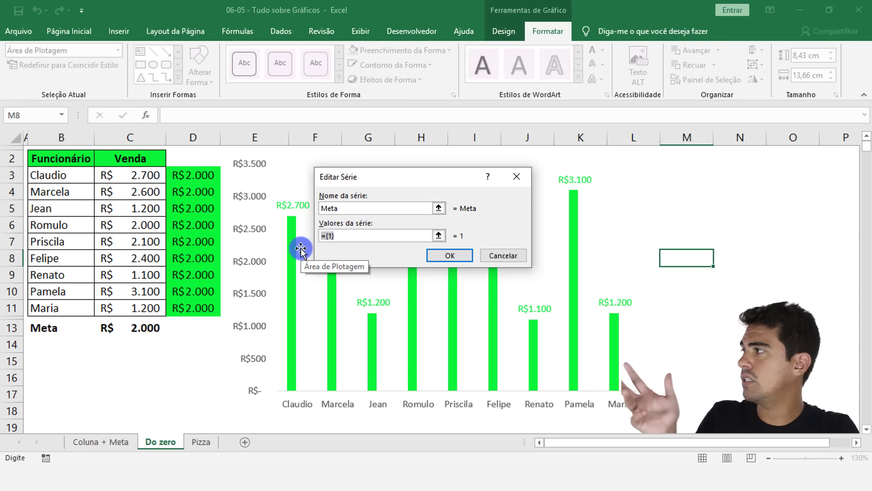
pyautogui.press('BackSpace')
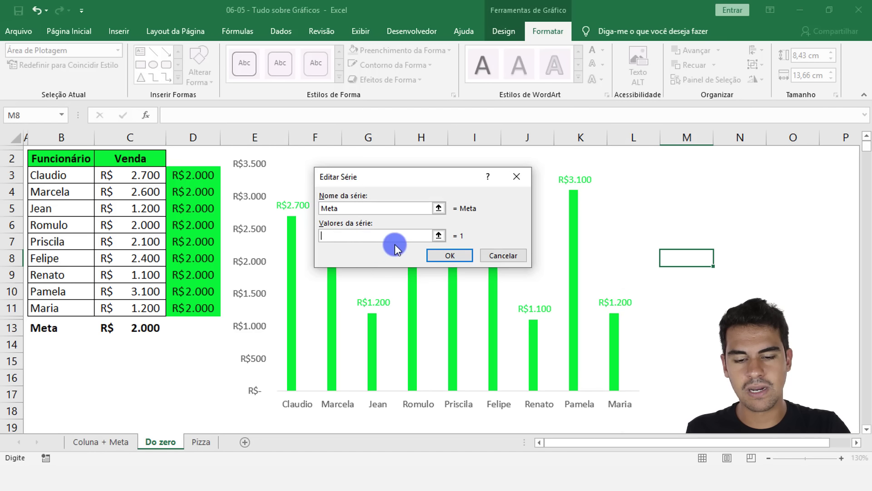
pyautogui.click(438, 234)
pyautogui.moveTo(203, 174); pyautogui.dragTo(181, 307)
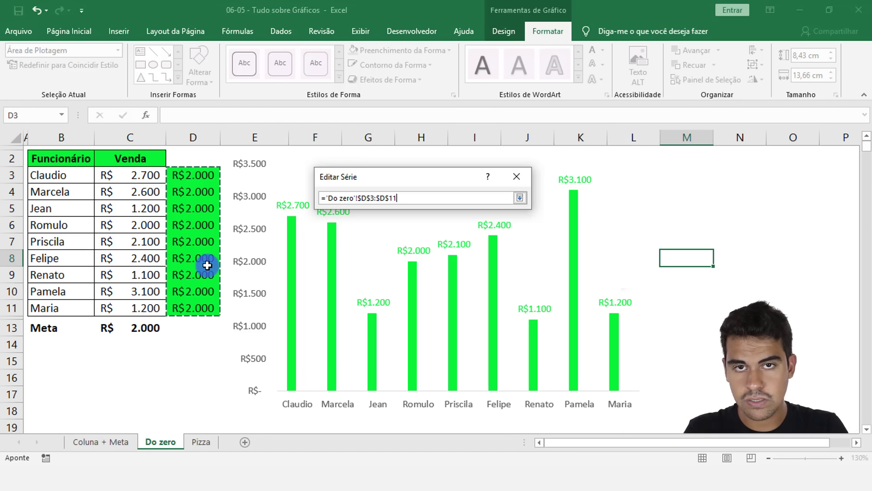
pyautogui.press('Return')
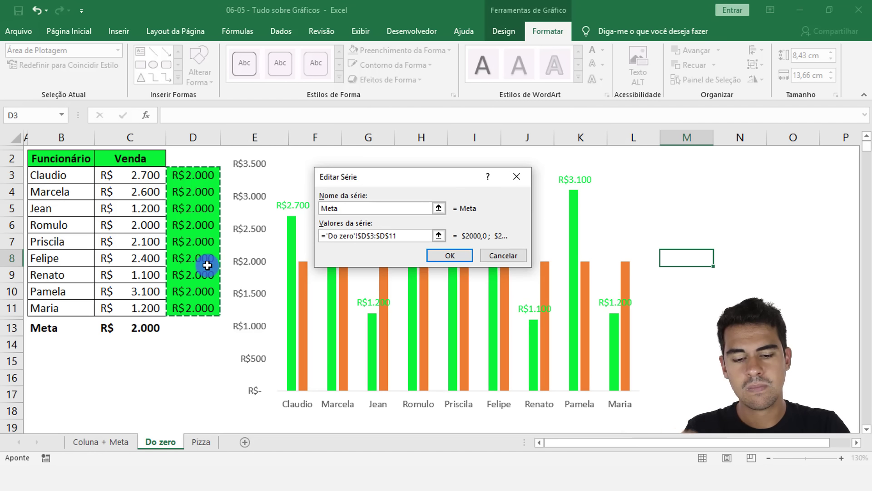
pyautogui.click(448, 255)
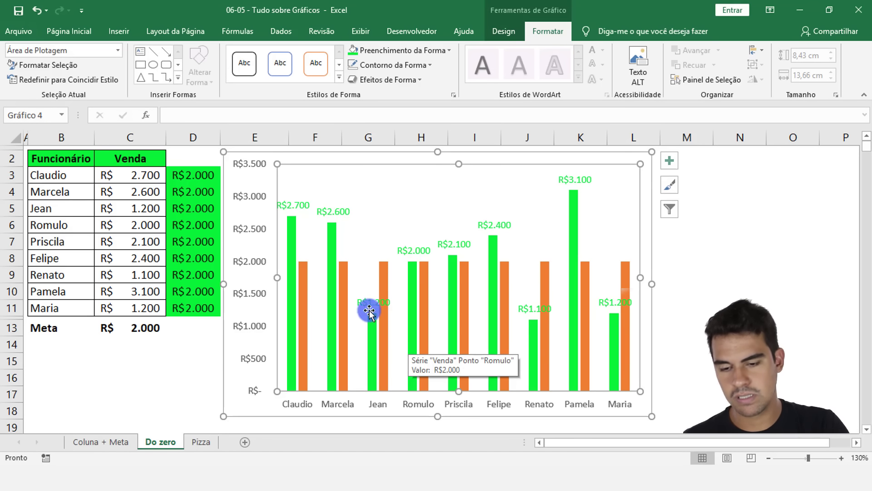
pyautogui.click(183, 177)
pyautogui.hotkey('ctrl', 'shift', 'Down')
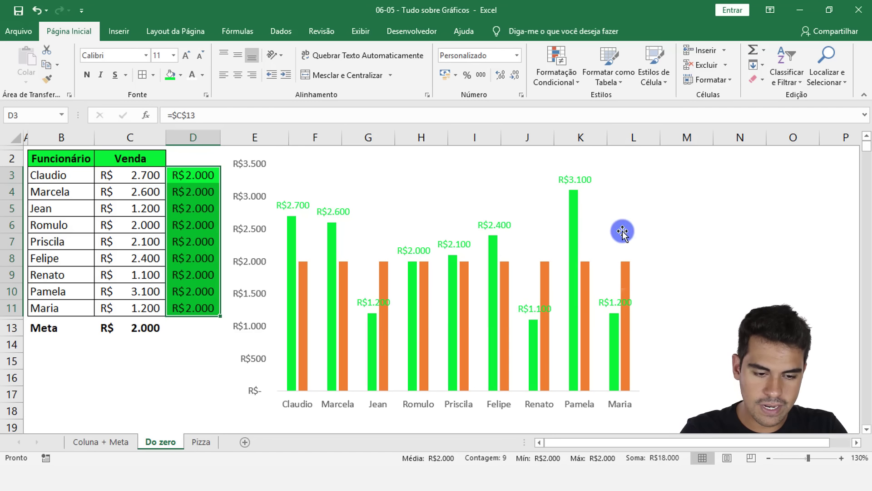
pyautogui.click(677, 224)
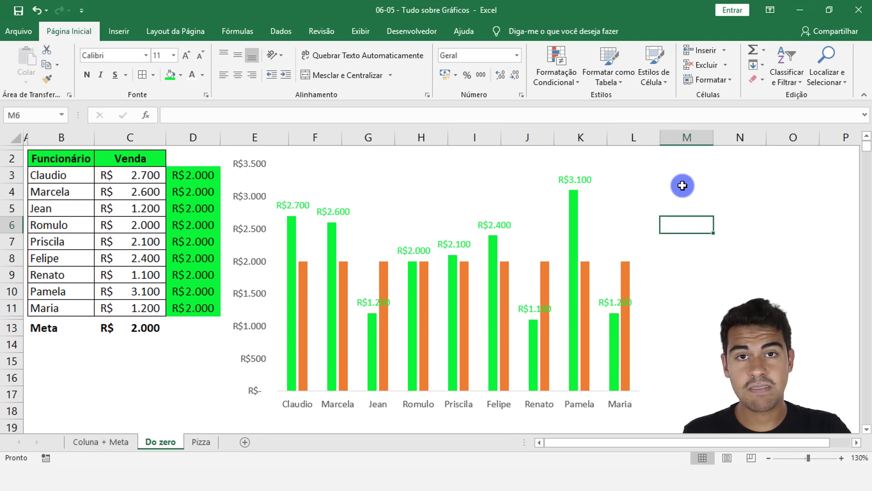
# Step: Change the Meta series from columns to a line chart, keeping the Venda series as columns
pyautogui.click(544, 279)
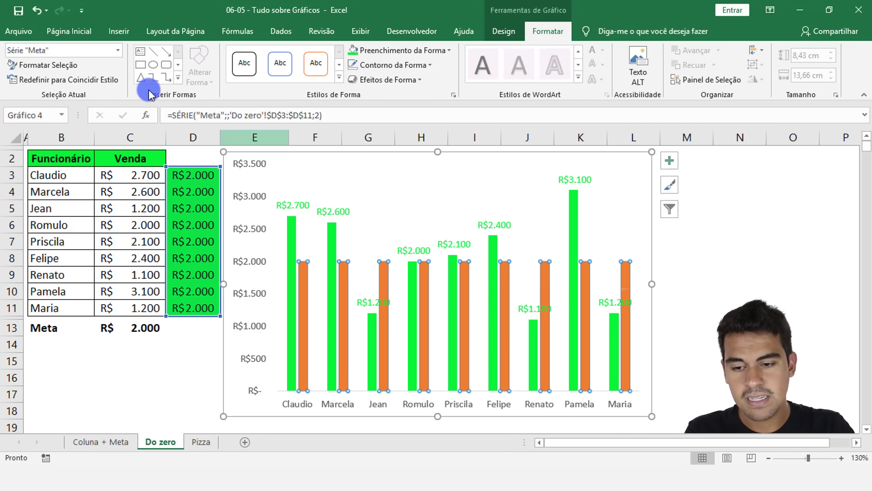
pyautogui.click(118, 33)
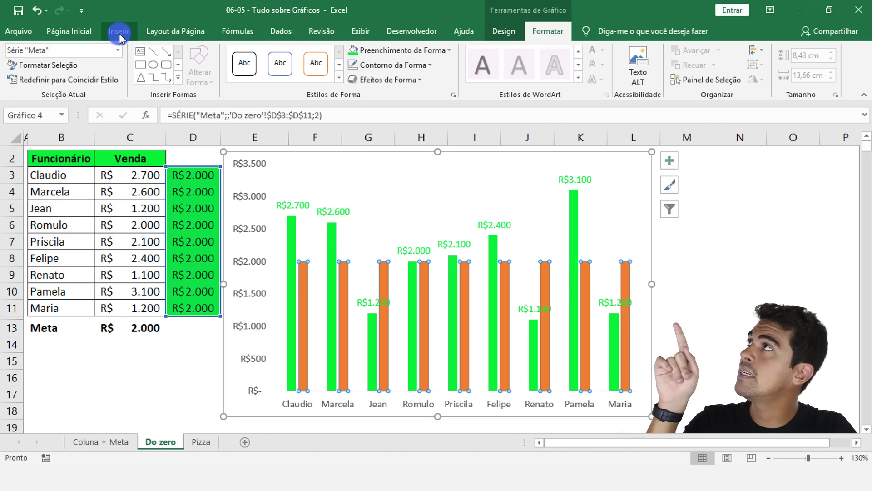
pyautogui.click(119, 33)
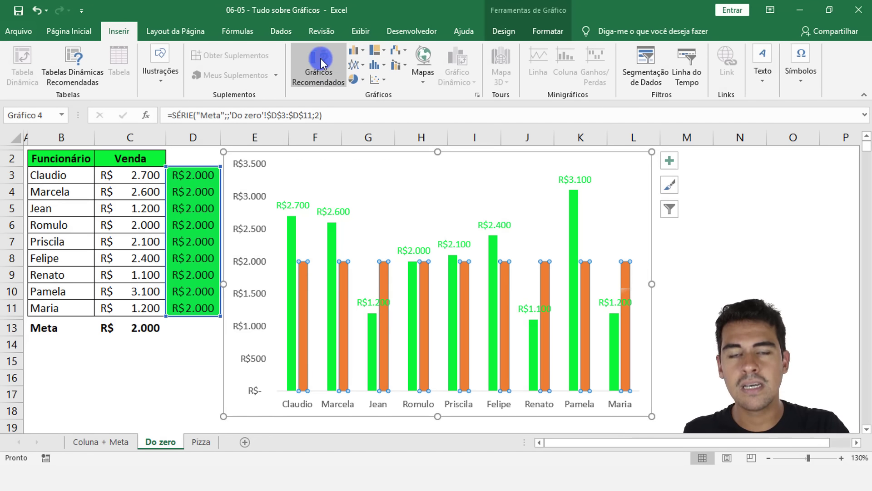
pyautogui.click(364, 69)
pyautogui.click(367, 106)
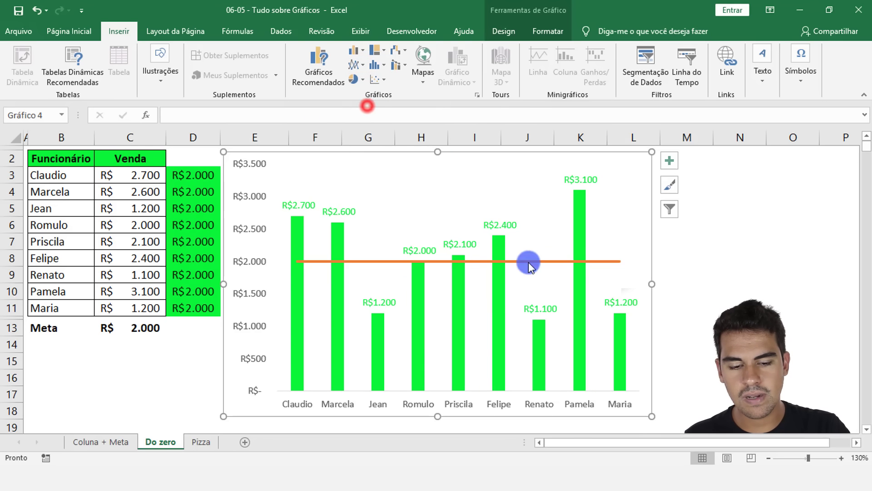
pyautogui.click(189, 345)
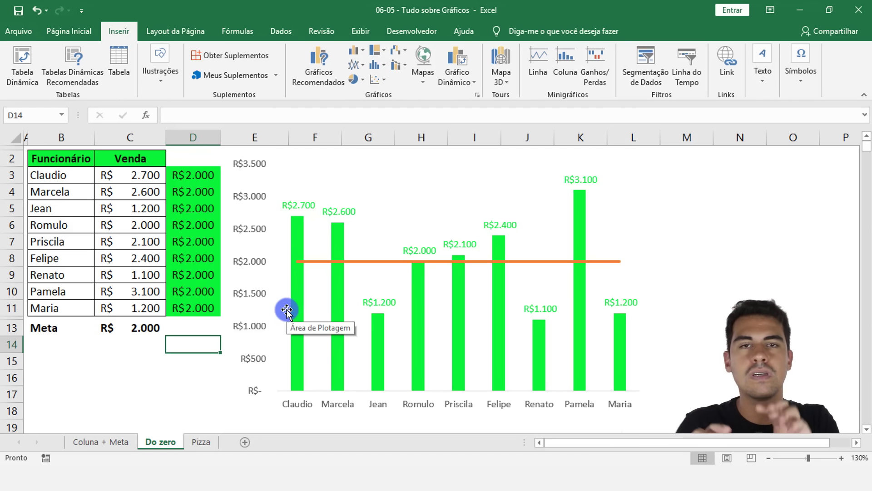
pyautogui.click(104, 387)
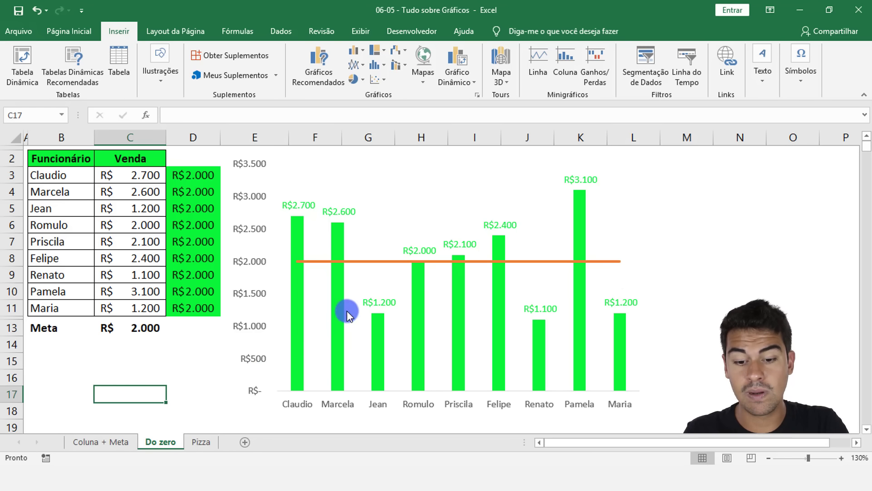
# Step: Recolour the Meta goal line in a near-black theme shade and set its thickness to 1½ pt
pyautogui.click(381, 262)
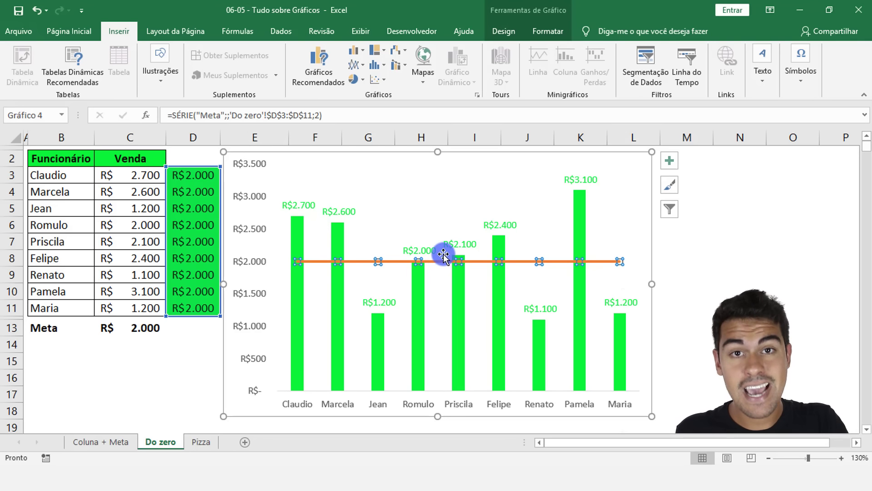
pyautogui.click(547, 32)
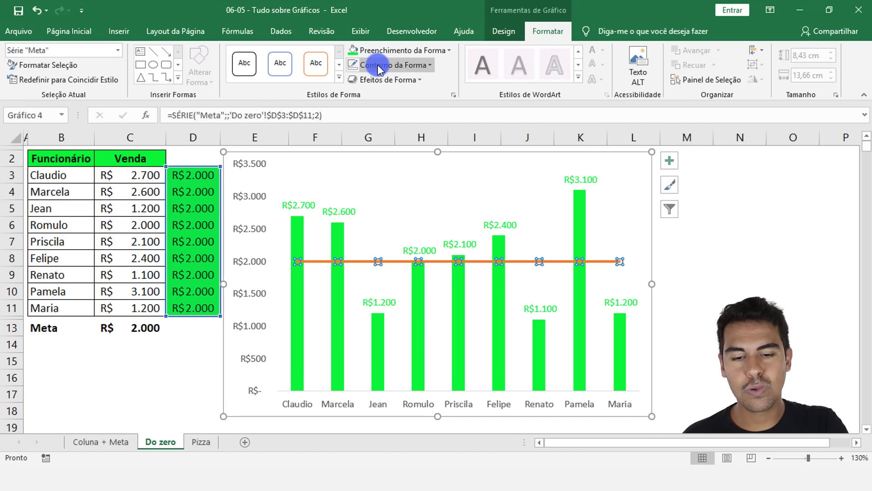
pyautogui.click(417, 67)
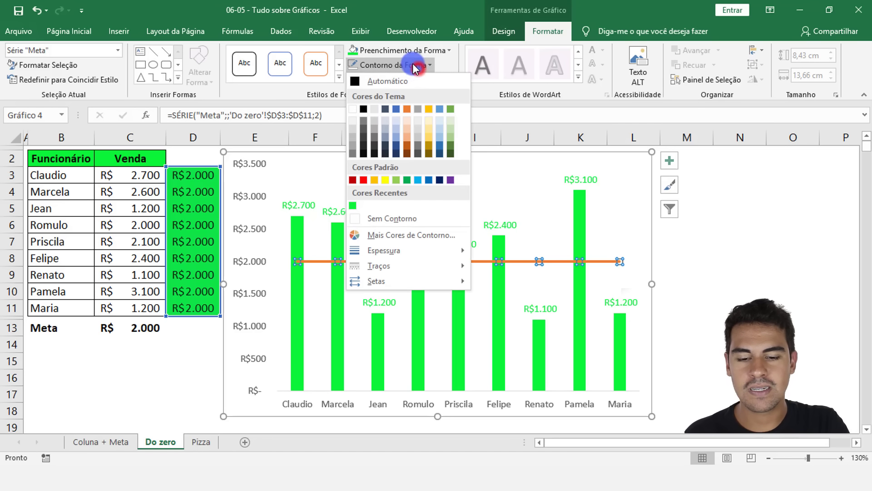
pyautogui.click(364, 148)
pyautogui.click(369, 64)
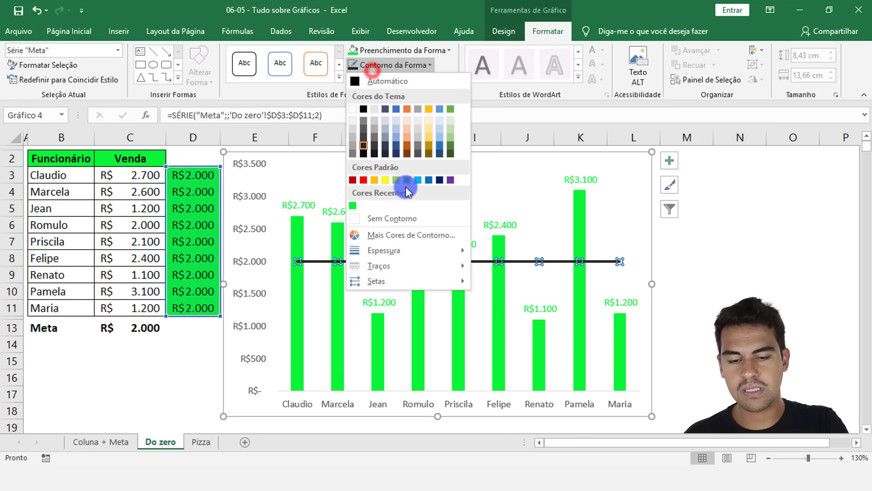
pyautogui.click(400, 250)
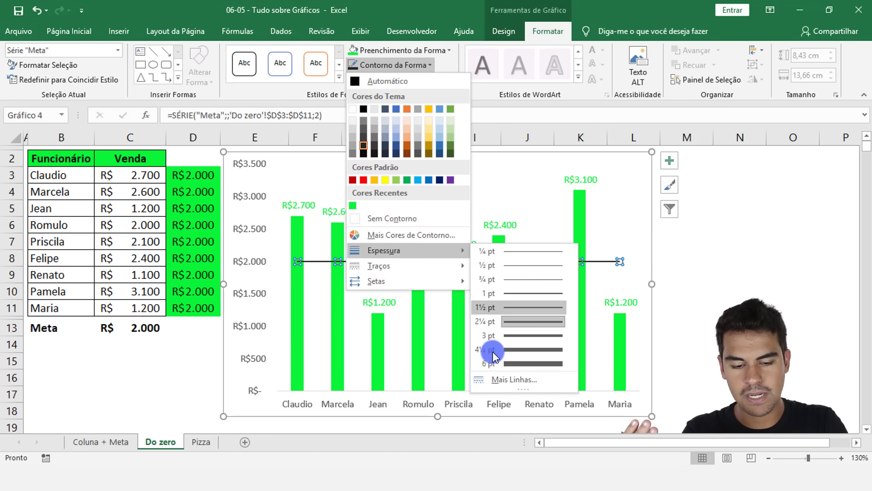
pyautogui.click(524, 307)
# Step: Give the Meta goal line a dashed line style
pyautogui.click(398, 65)
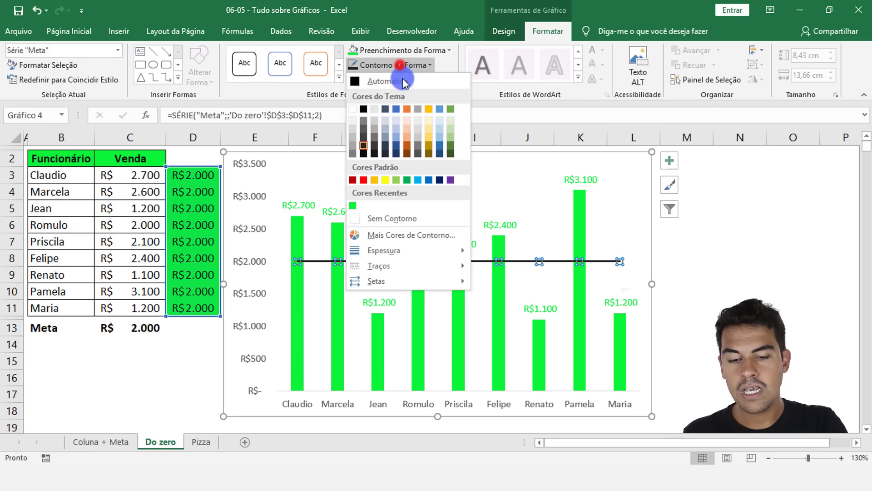
pyautogui.moveTo(438, 264)
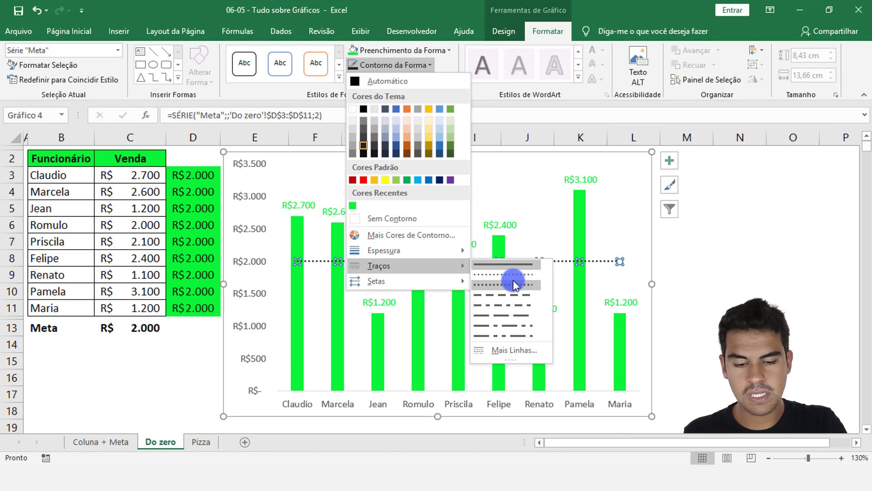
pyautogui.click(513, 280)
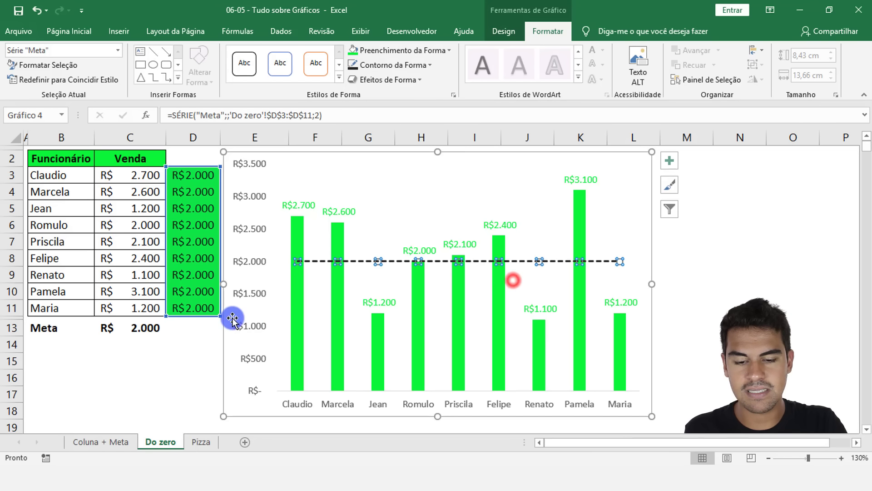
pyautogui.click(71, 391)
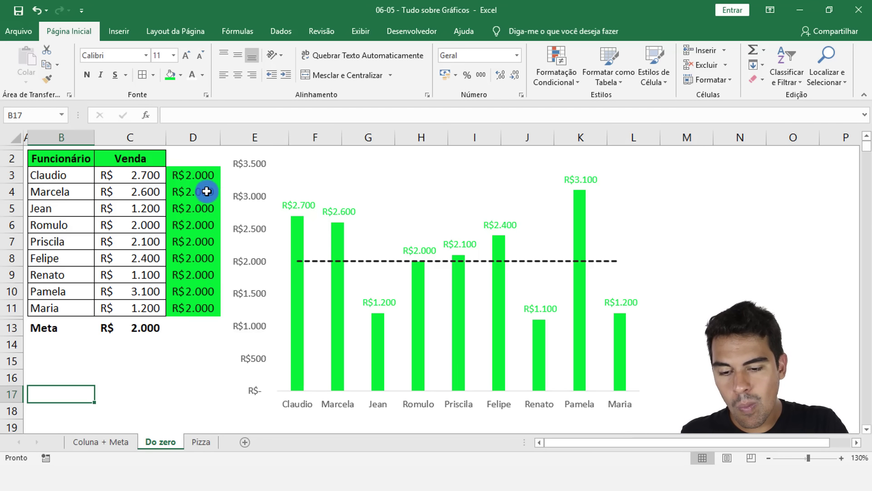
pyautogui.moveTo(194, 173); pyautogui.dragTo(202, 310)
pyautogui.press('Return')
pyautogui.press('Return')
pyautogui.press('Return')
pyautogui.press('Return')
pyautogui.press('Return')
pyautogui.press('Return')
pyautogui.press('Return')
pyautogui.press('Return')
pyautogui.press('Return')
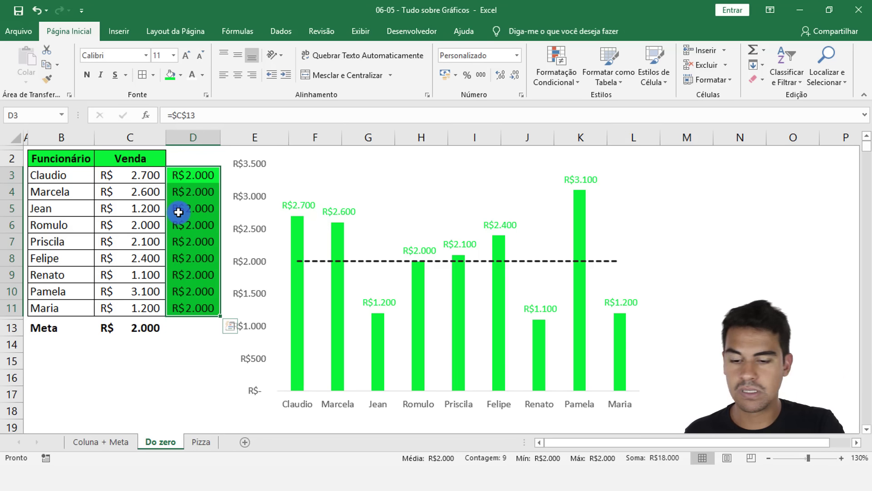
# Step: Set the Meta value in C13 to 2500 to test the goal line, and settle on 1500
pyautogui.click(145, 325)
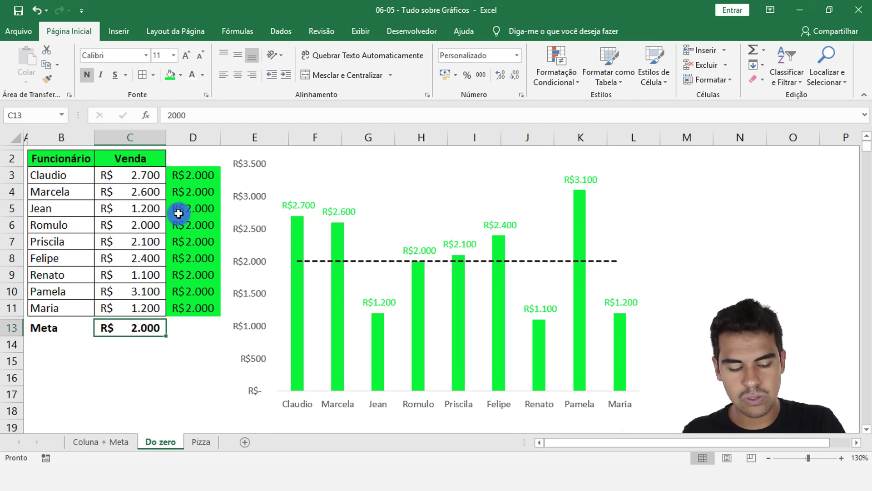
pyautogui.write('2500')
pyautogui.press('Return')
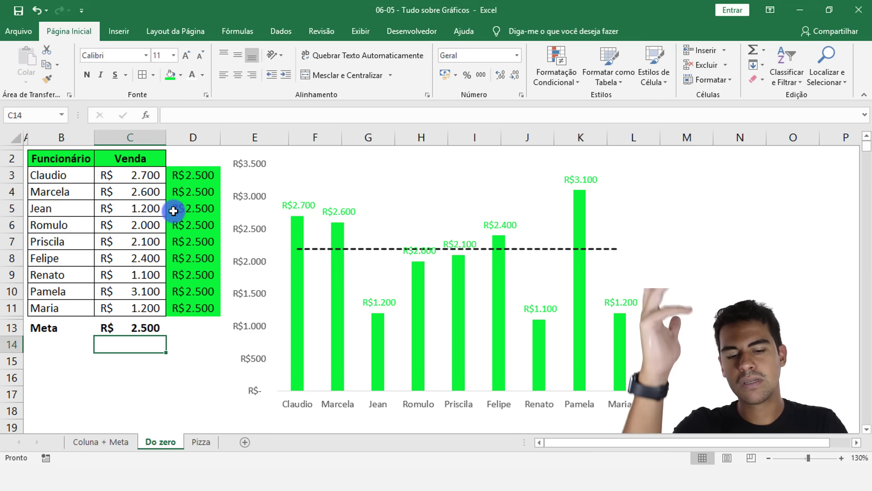
pyautogui.click(151, 327)
pyautogui.write('1500')
pyautogui.press('Return')
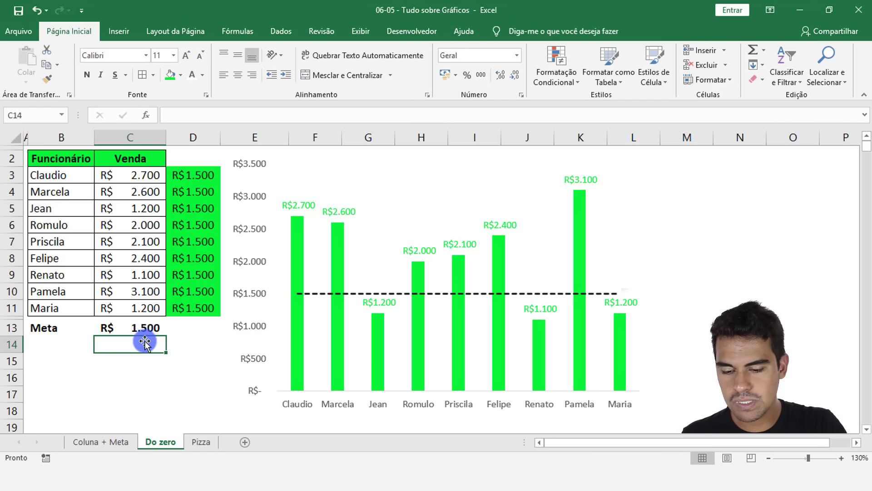
# Step: On the Coluna + Meta sheet, lower the Meta value to 500 with the chart's spin control and raise it to 1000
pyautogui.click(105, 441)
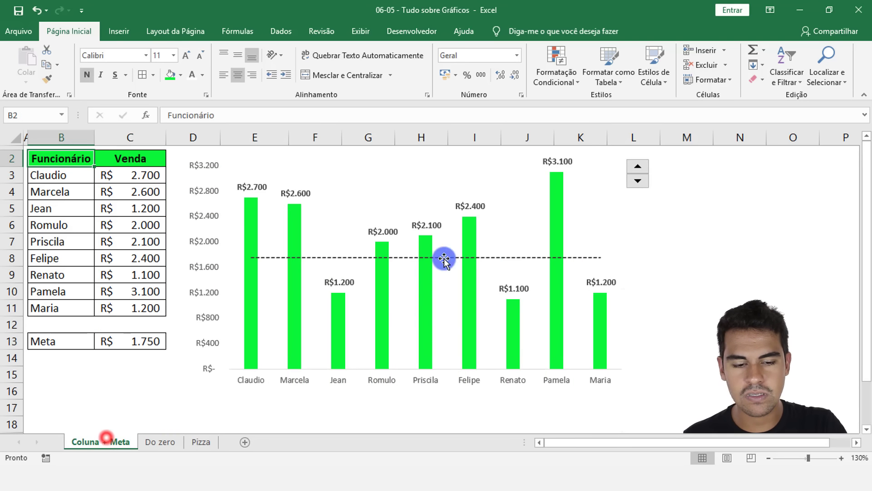
pyautogui.click(638, 182)
pyautogui.click(639, 181)
pyautogui.click(638, 182)
pyautogui.click(639, 182)
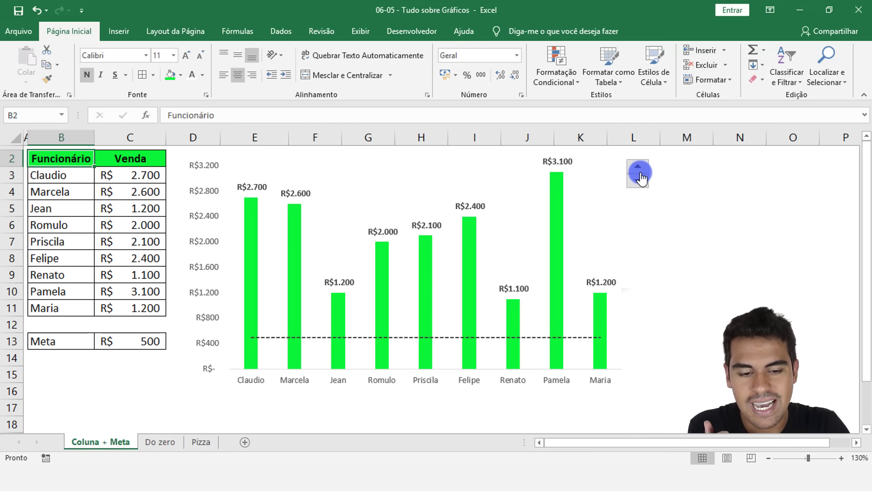
pyautogui.click(146, 346)
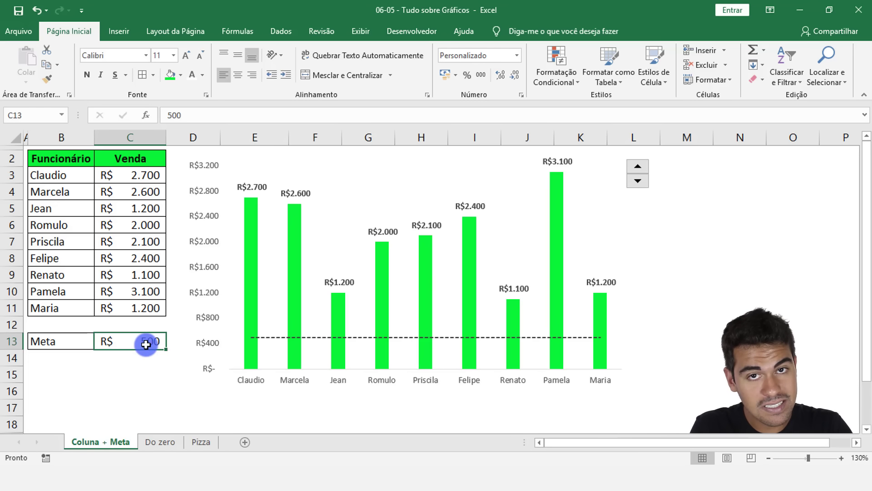
pyautogui.click(649, 160)
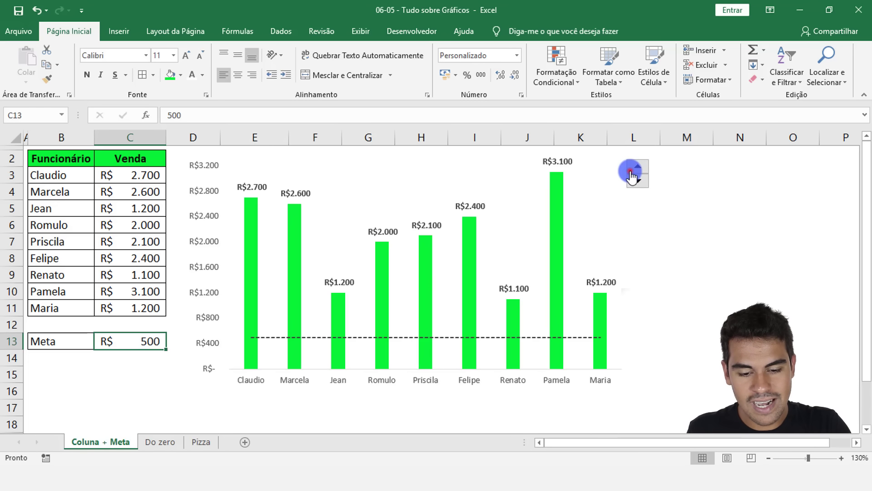
pyautogui.click(632, 169)
pyautogui.click(635, 169)
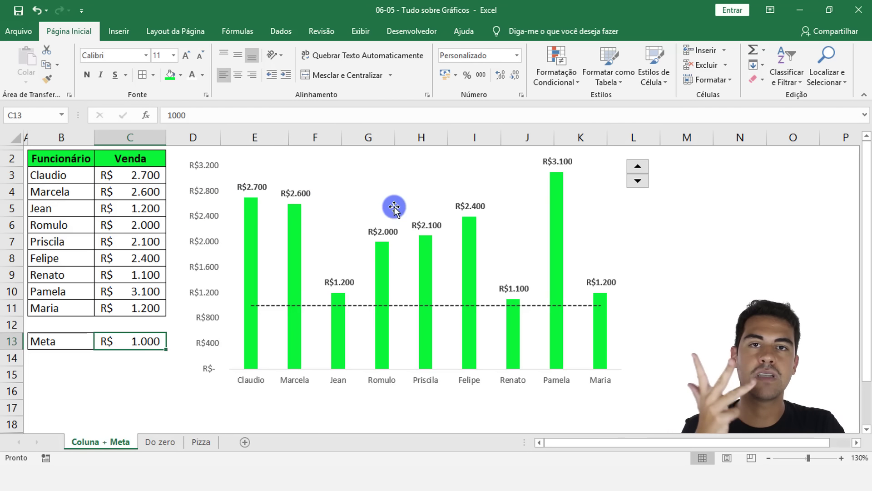
# Step: Return to the Do zero sheet and select the linked Meta values in D3:D11
pyautogui.click(152, 442)
pyautogui.click(133, 326)
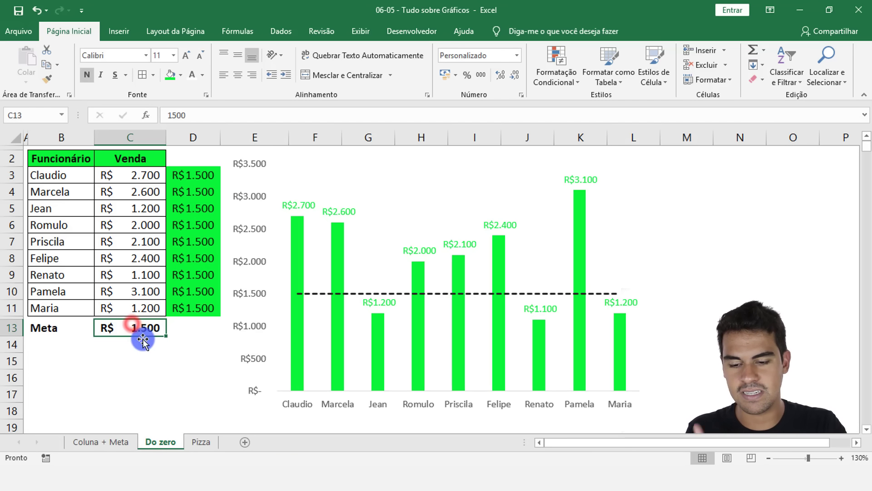
pyautogui.moveTo(207, 178); pyautogui.dragTo(187, 298)
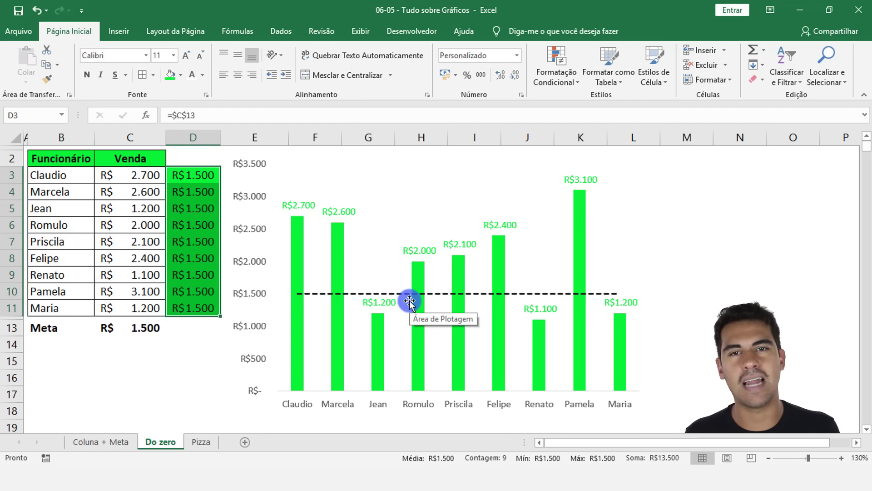
# Step: Add the Inserir Controles command from the Guia Desenvolvedor command group to the Quick Access Toolbar for all documents
pyautogui.click(22, 32)
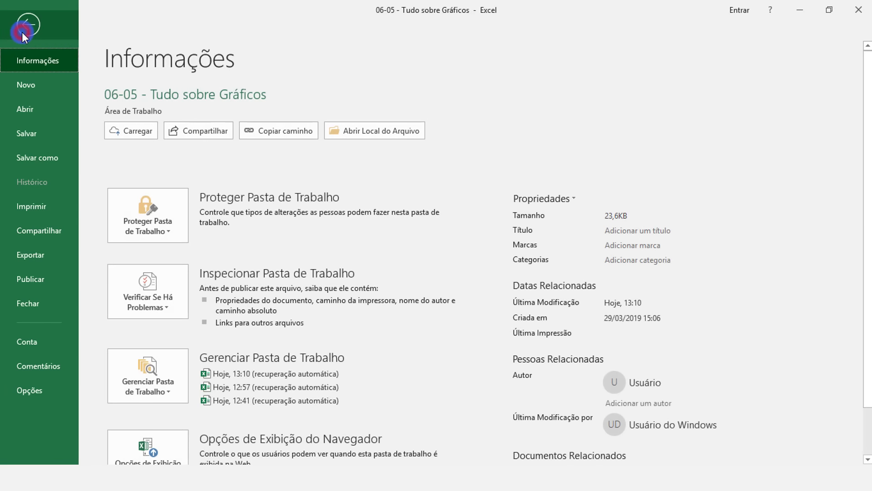
pyautogui.click(24, 392)
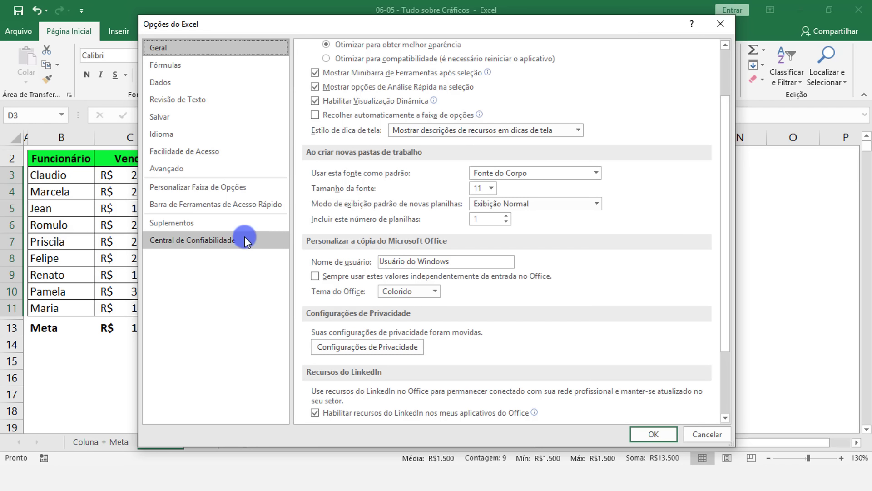
pyautogui.click(202, 207)
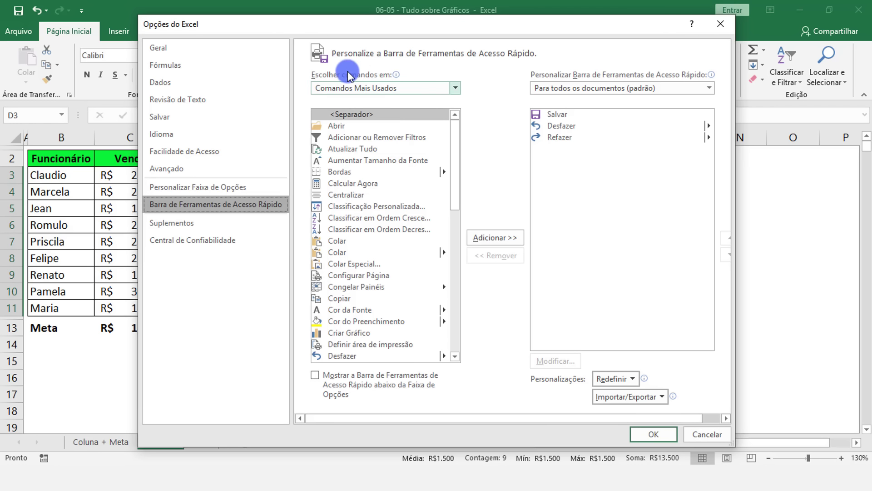
pyautogui.click(423, 93)
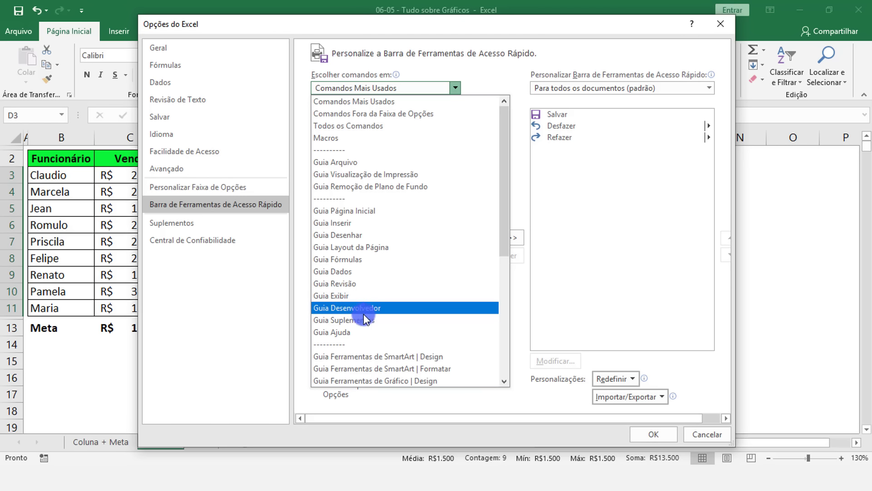
pyautogui.click(360, 309)
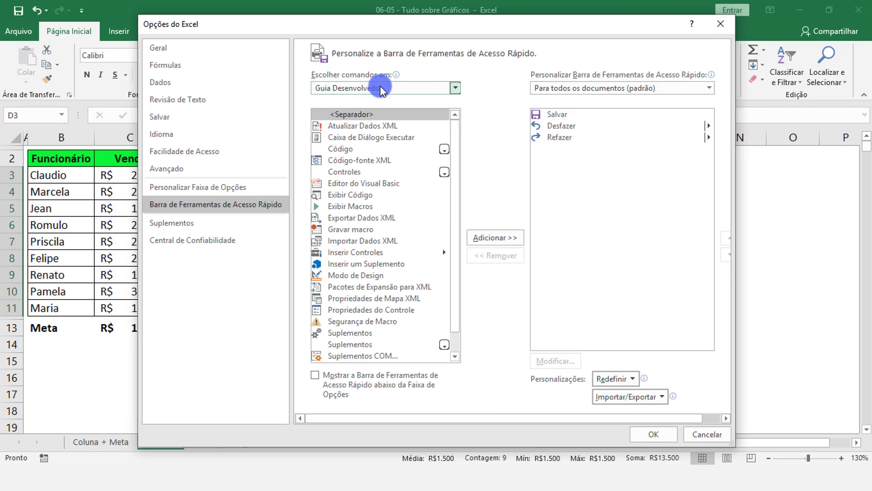
pyautogui.click(367, 253)
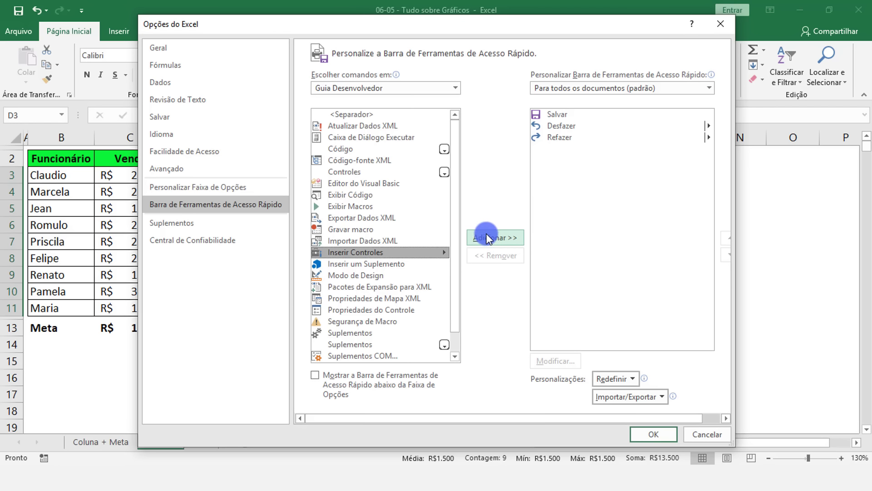
pyautogui.click(500, 237)
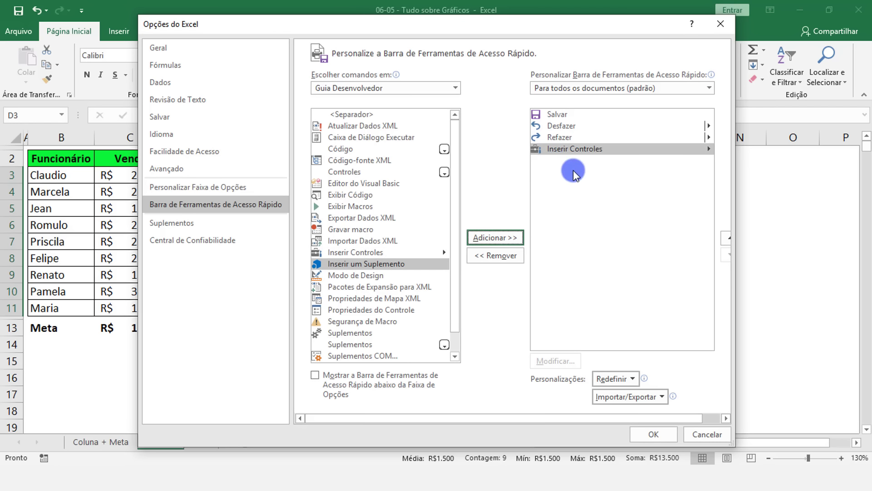
pyautogui.click(653, 436)
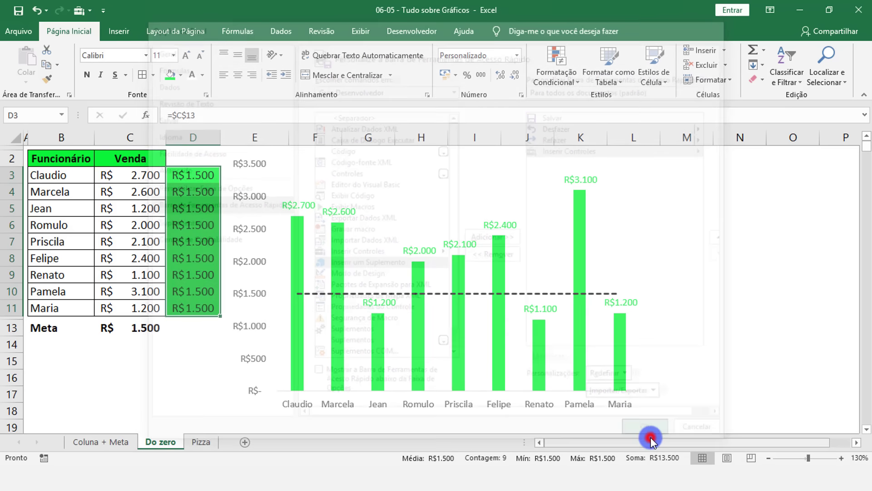
# Step: Insert a Botão de Rotação form control in the empty area beside the chart, around M3:M6, and select D3:D11
pyautogui.click(81, 11)
pyautogui.click(86, 12)
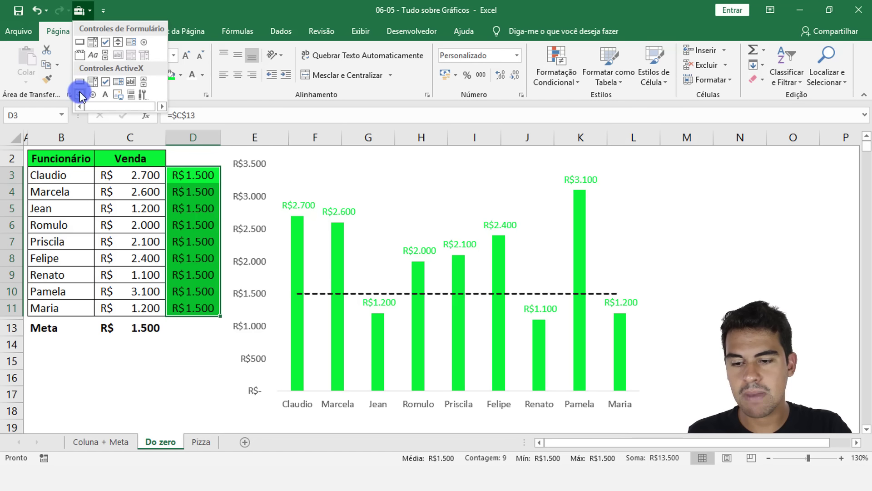
pyautogui.click(118, 40)
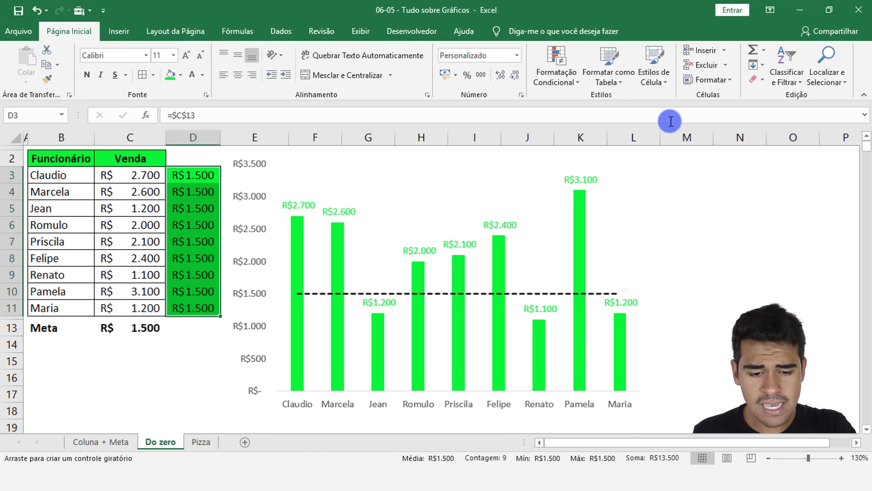
pyautogui.moveTo(679, 171); pyautogui.dragTo(727, 224)
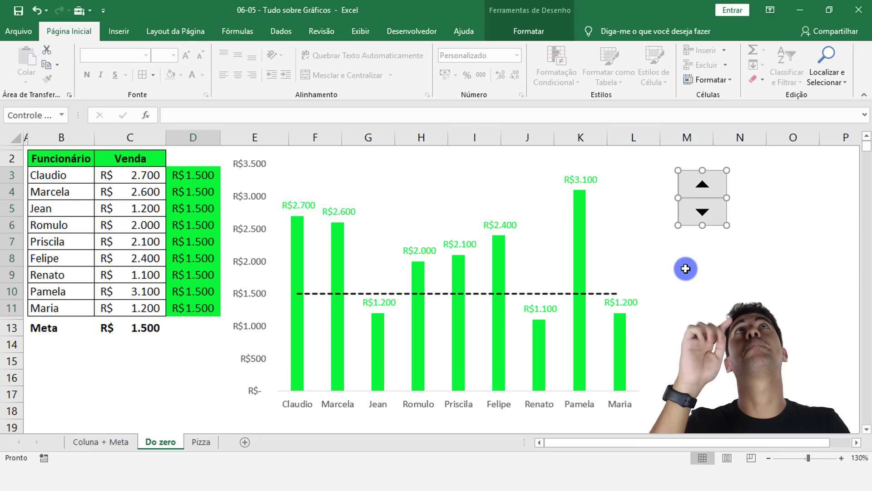
pyautogui.click(120, 327)
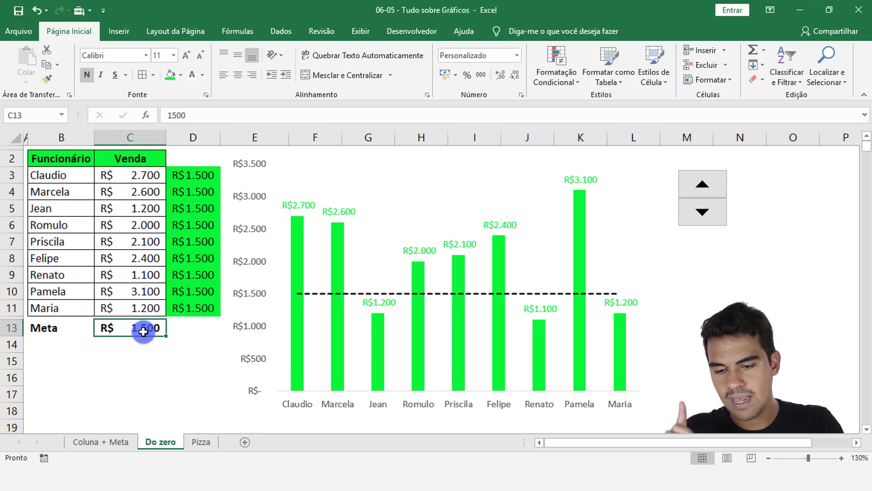
pyautogui.moveTo(201, 297); pyautogui.dragTo(199, 306)
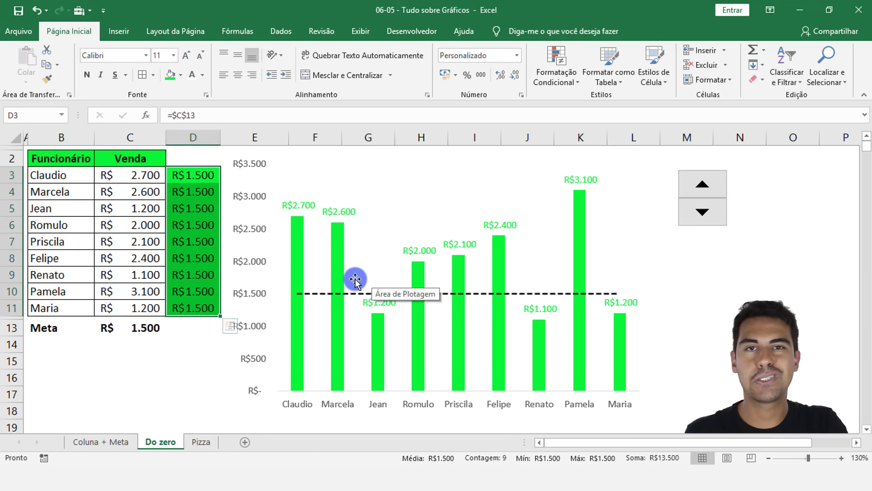
# Step: In the spin button's control settings, set the current value to 2000 and the minimum value to 1000
pyautogui.rightClick(714, 201)
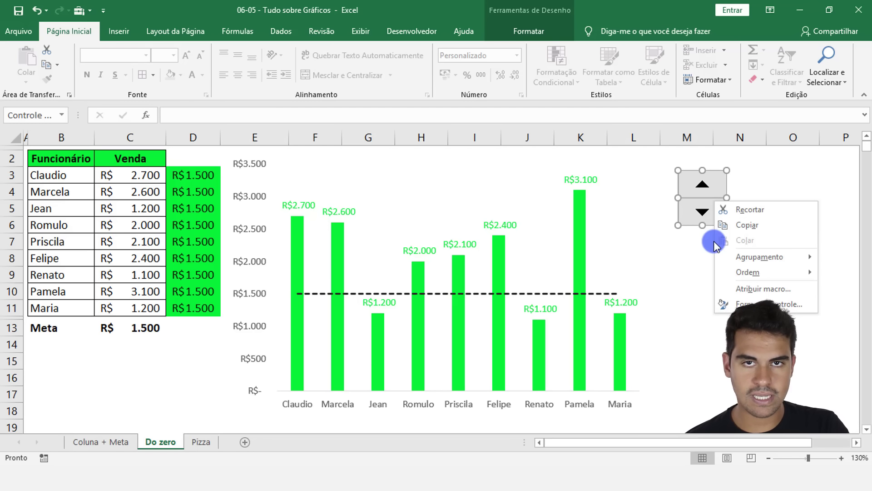
pyautogui.click(774, 304)
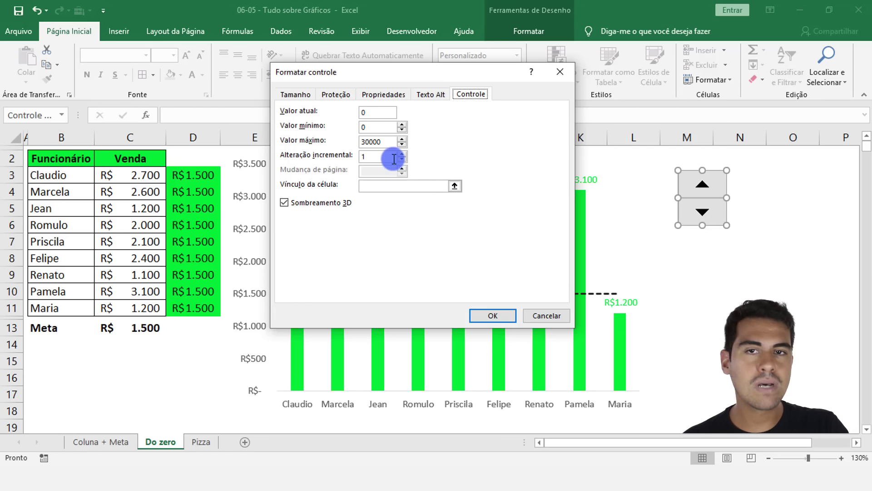
pyautogui.doubleClick(370, 111)
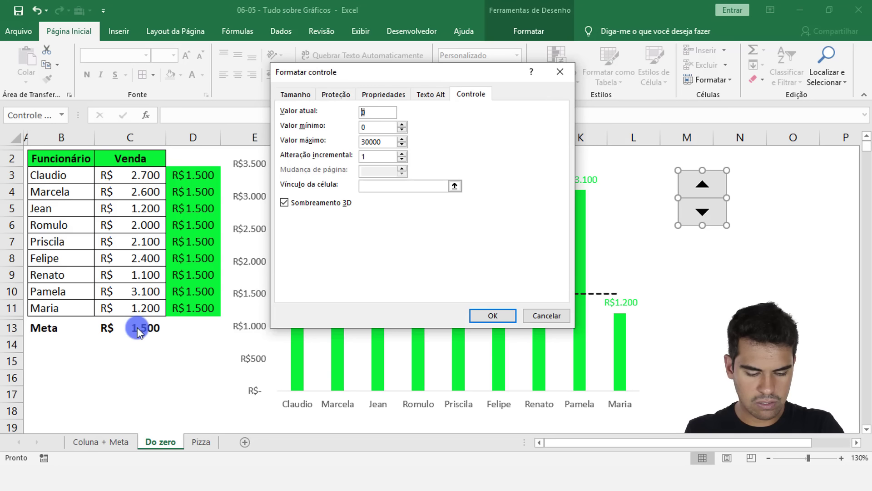
pyautogui.write('2000')
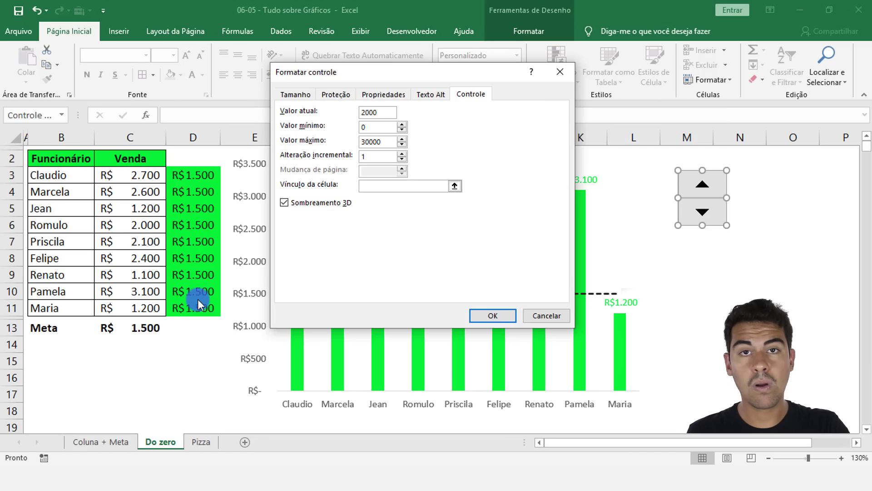
pyautogui.click(372, 132)
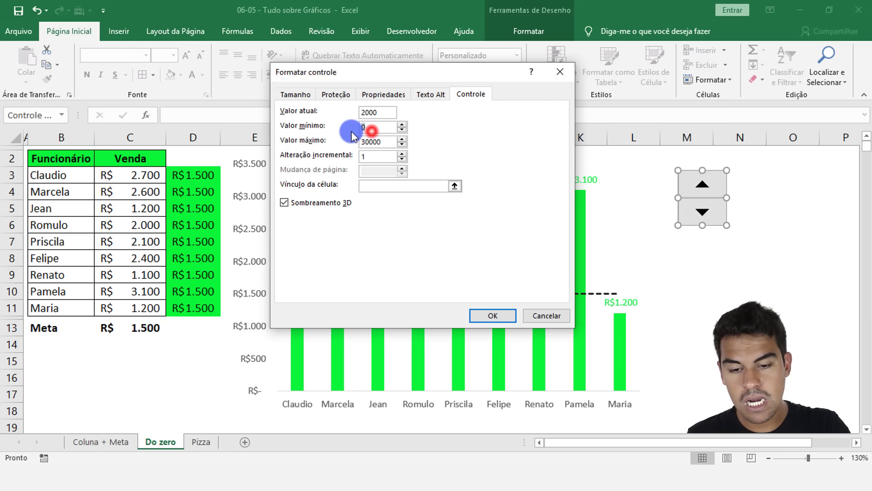
pyautogui.click(144, 328)
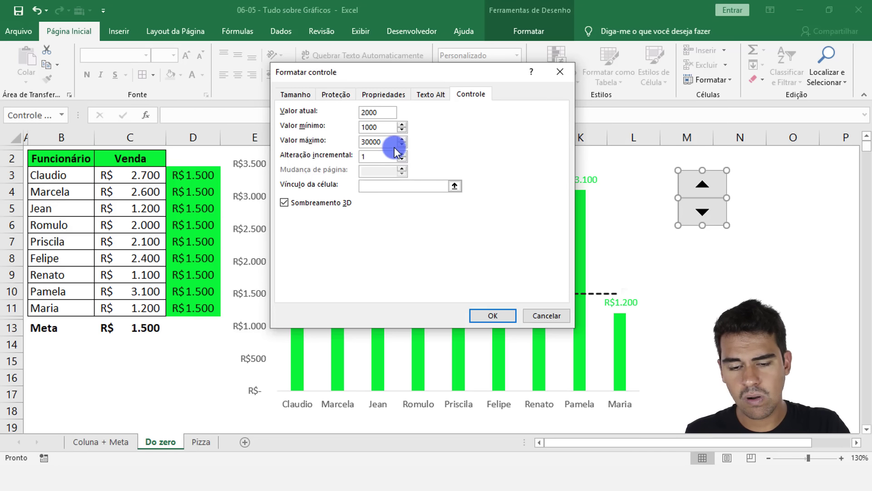
# Step: Set the spin button's maximum value to 4000
pyautogui.moveTo(382, 144)
pyautogui.mouseDown()
pyautogui.moveTo(356, 150)
pyautogui.moveTo(373, 143)
pyautogui.mouseUp()
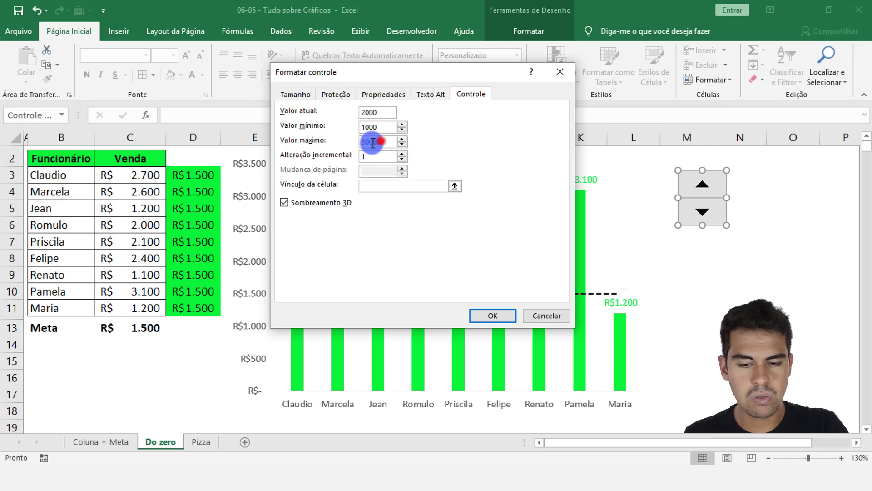
pyautogui.click(381, 141)
pyautogui.write('400')
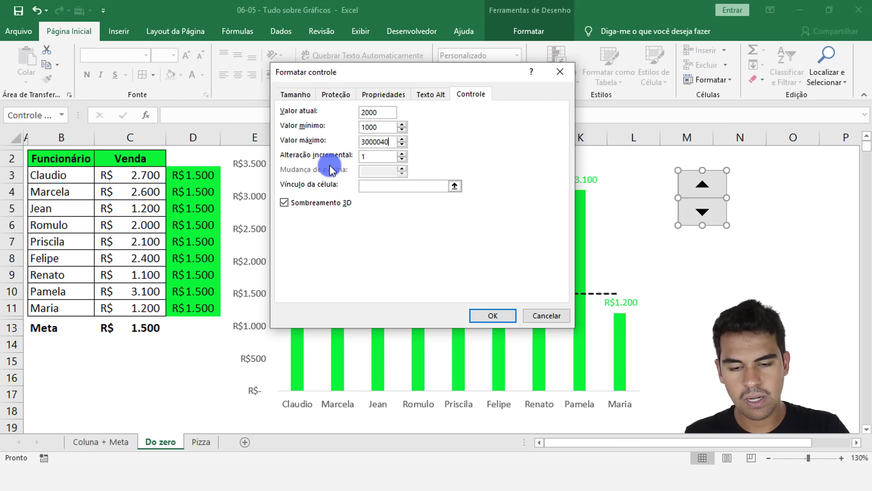
pyautogui.press('BackSpace')
pyautogui.press('BackSpace')
pyautogui.press('BackSpace')
pyautogui.press('BackSpace')
pyautogui.press('BackSpace')
pyautogui.press('BackSpace')
pyautogui.press('BackSpace')
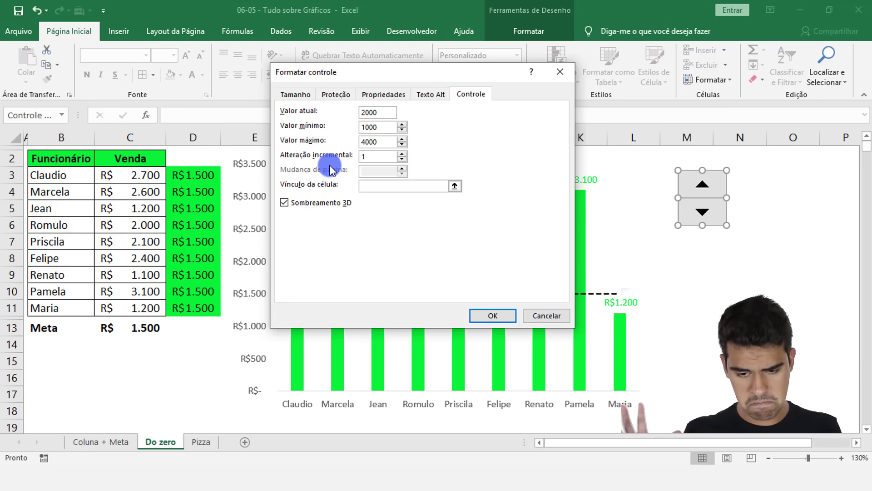
# Step: Set the spin button's incremental change to 200, link it to cell C13 and apply the settings
pyautogui.doubleClick(372, 155)
pyautogui.moveTo(370, 157); pyautogui.dragTo(357, 157)
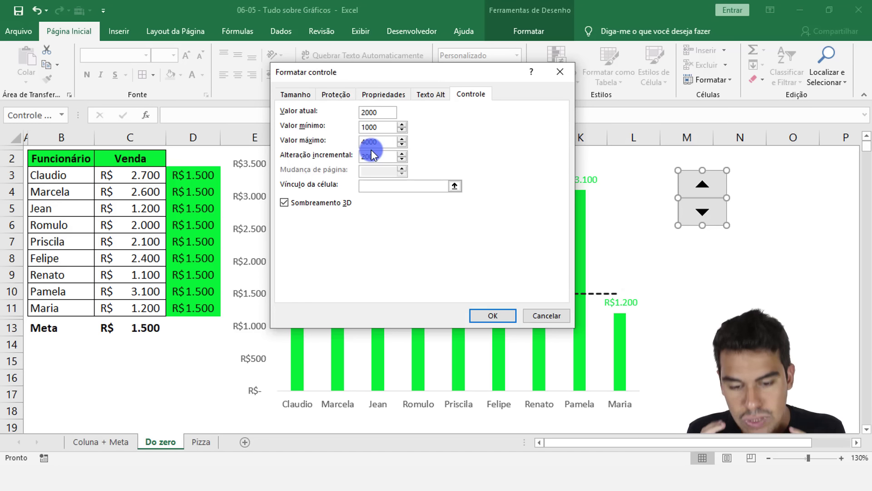
pyautogui.click(403, 186)
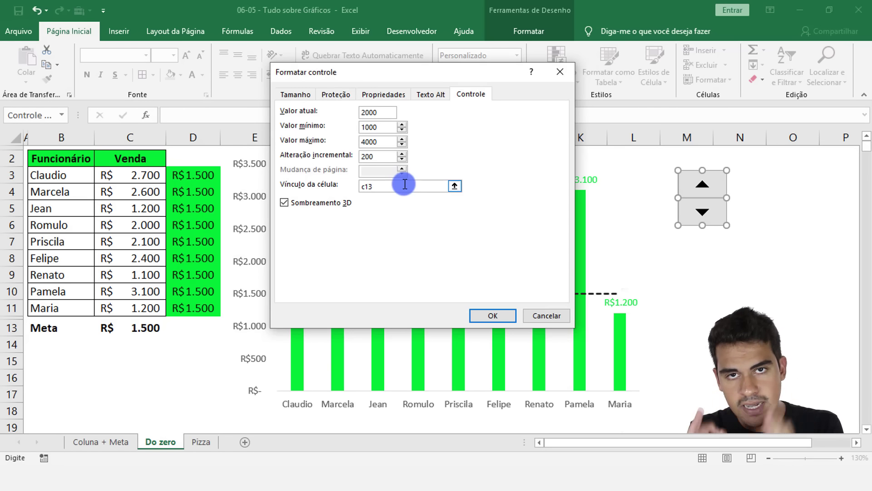
pyautogui.click(497, 313)
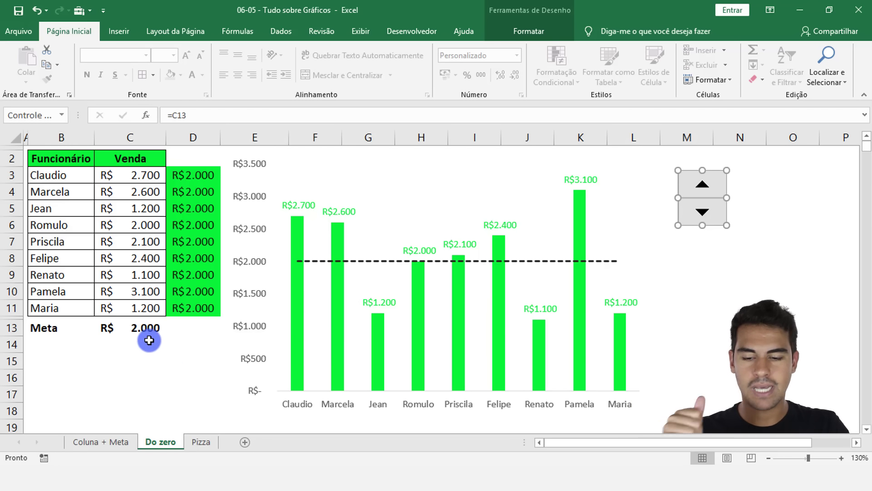
# Step: Test the spin button by raising the Meta value in C13 to 3000
pyautogui.click(156, 327)
pyautogui.click(707, 182)
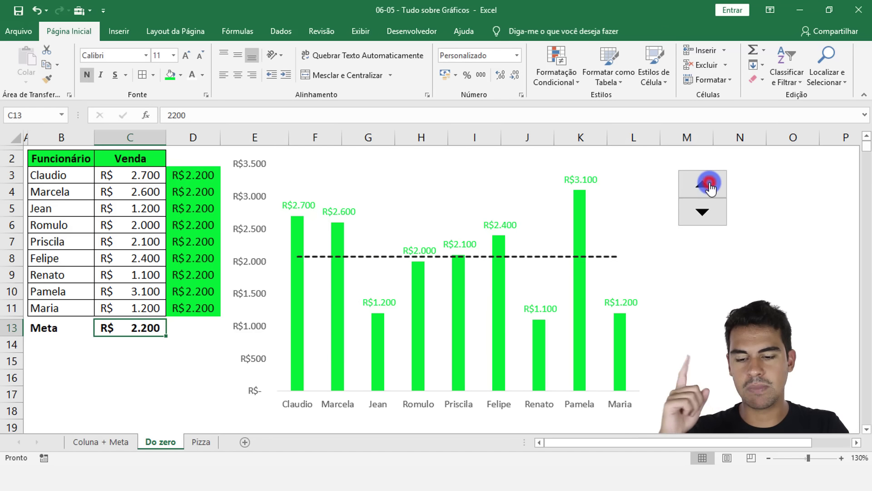
pyautogui.click(710, 187)
pyautogui.click(710, 187)
pyautogui.click(710, 186)
pyautogui.click(711, 186)
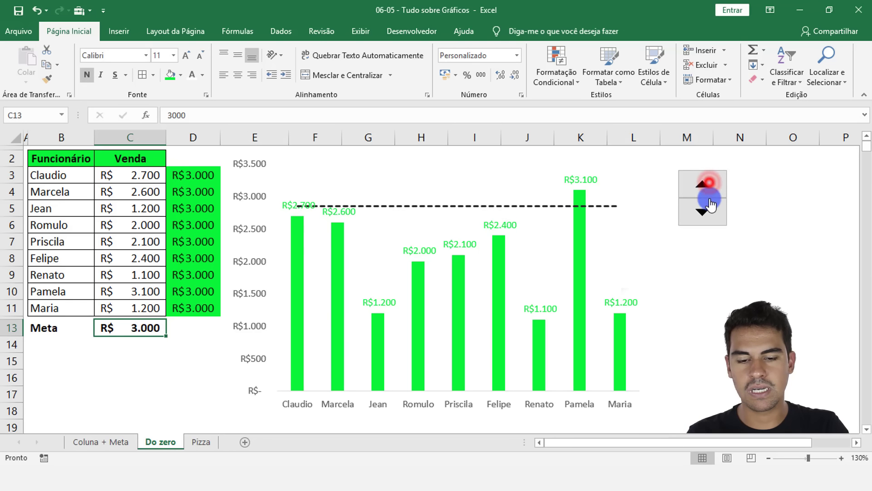
# Step: Lower the Meta value in C13 to the 1000 minimum with the spin button
pyautogui.click(706, 210)
pyautogui.click(706, 210)
pyautogui.click(705, 210)
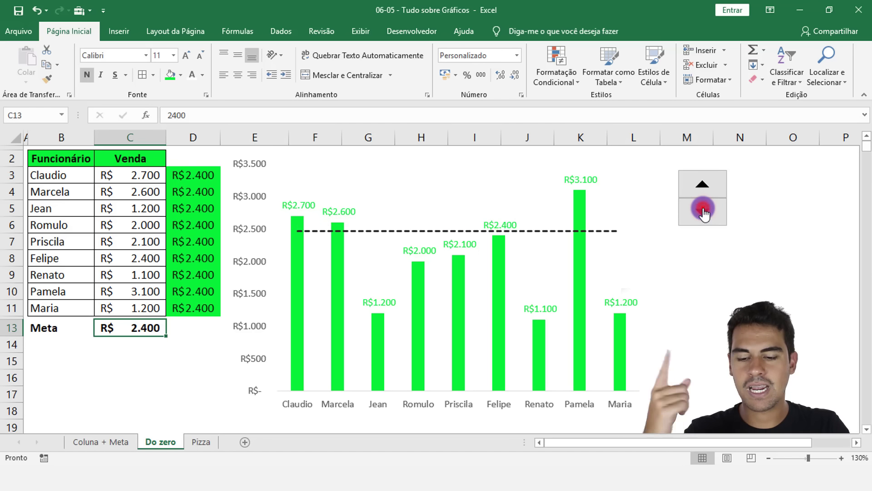
pyautogui.click(705, 210)
pyautogui.click(703, 210)
pyautogui.click(700, 210)
pyautogui.click(698, 210)
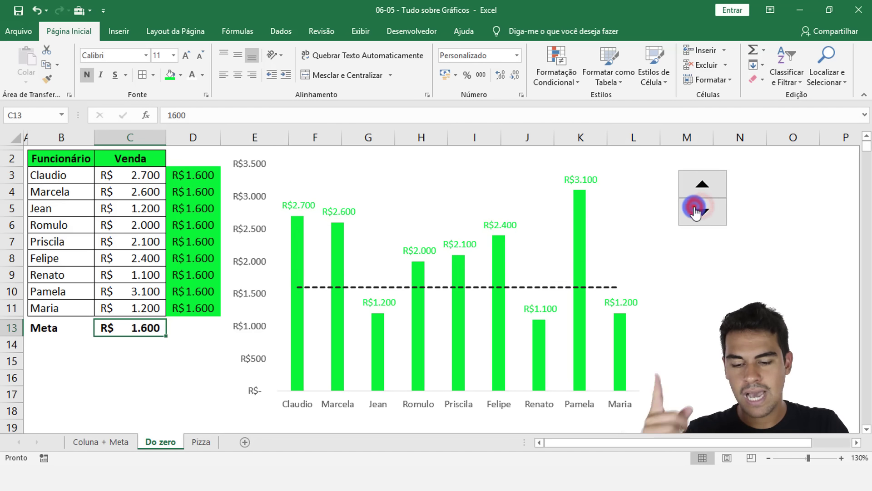
pyautogui.click(696, 210)
pyautogui.click(695, 210)
pyautogui.click(697, 212)
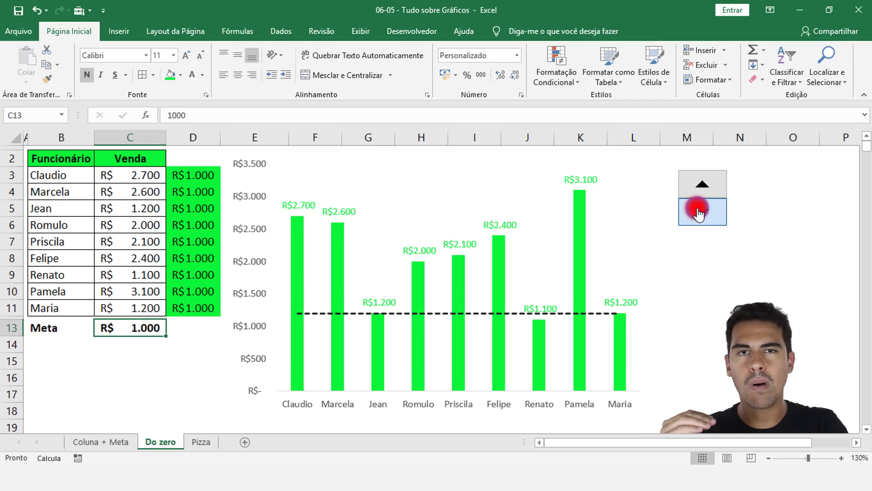
# Step: Raise the Meta value in C13 with the spin button to 3800 or above to test the upper range
pyautogui.click(704, 189)
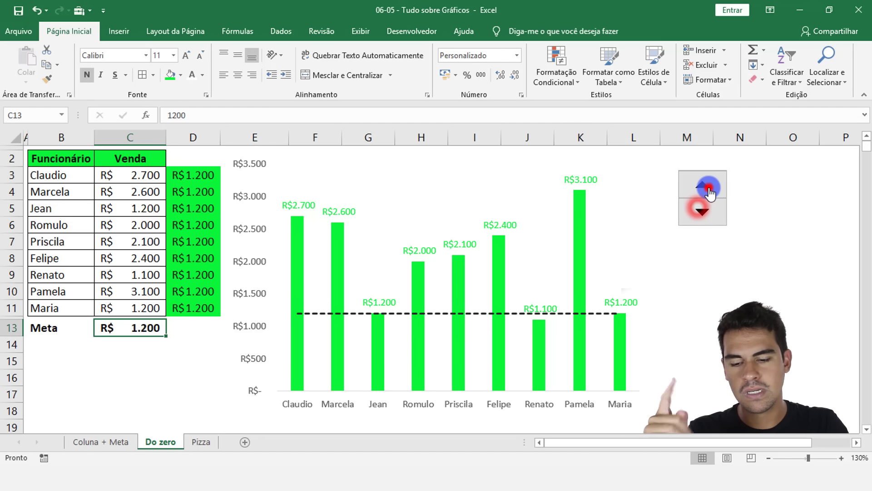
pyautogui.click(708, 192)
pyautogui.click(708, 192)
pyautogui.click(708, 192)
pyautogui.click(708, 192)
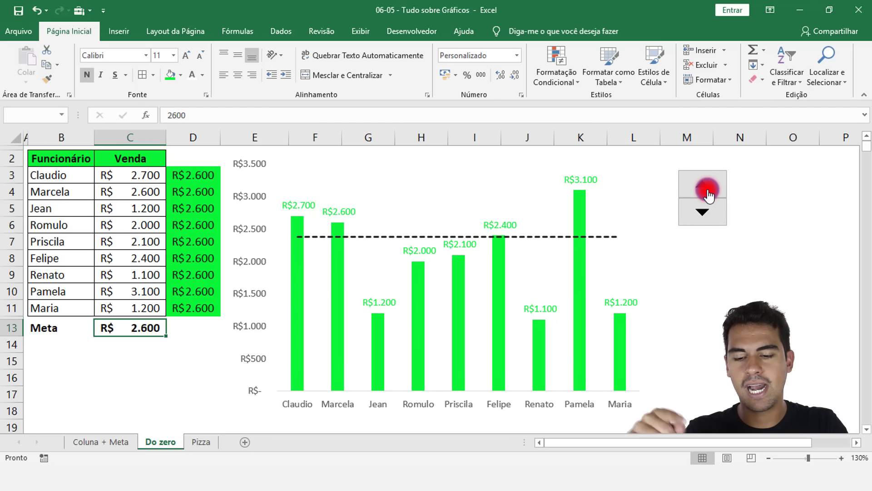
pyautogui.click(707, 194)
pyautogui.click(706, 194)
pyautogui.click(707, 194)
pyautogui.click(706, 194)
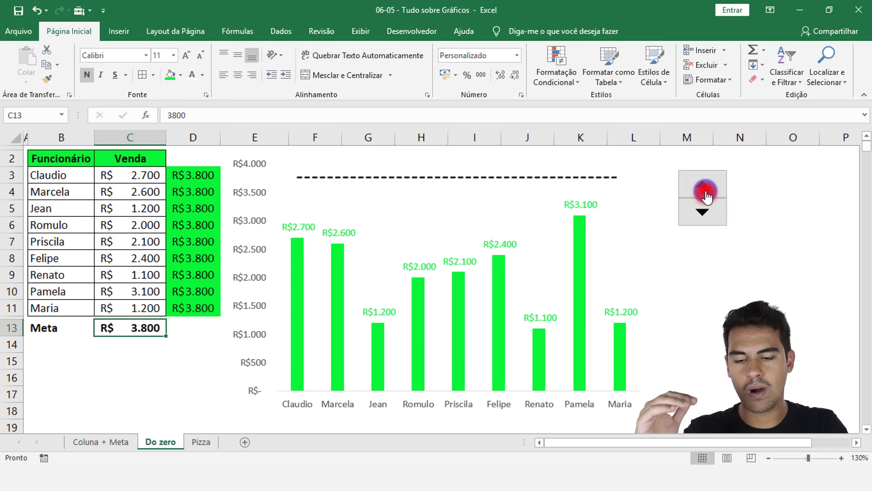
pyautogui.click(707, 194)
# Step: Bring the Meta value in C13 down to 2600 with the spin button
pyautogui.click(704, 220)
pyautogui.click(704, 220)
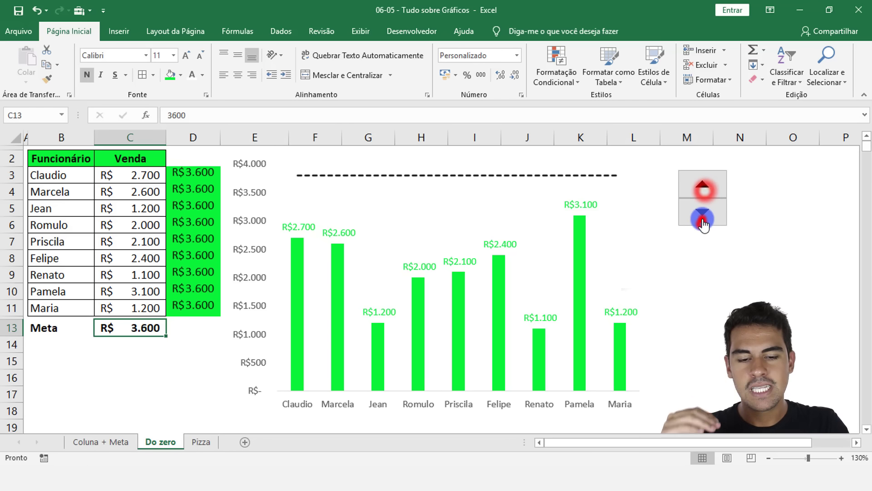
pyautogui.click(702, 223)
pyautogui.click(703, 222)
pyautogui.click(704, 221)
pyautogui.click(703, 221)
pyautogui.click(703, 221)
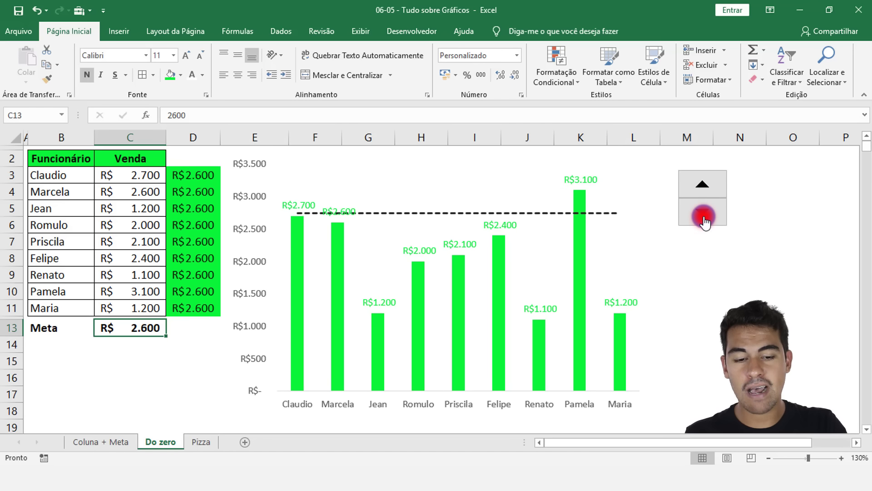
# Step: Lower the Meta value in C13 to 1600 with the spin button
pyautogui.click(704, 220)
pyautogui.click(704, 221)
pyautogui.click(704, 220)
pyautogui.click(704, 220)
pyautogui.click(703, 220)
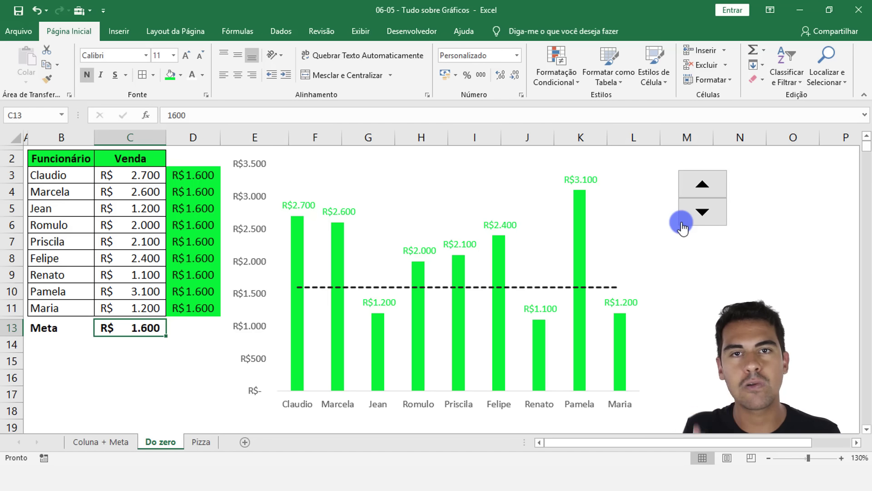
# Step: On the Pizza sheet, insert a 2D pie chart from the Produto and Quantidade table B2:C7 and place it beside the table
pyautogui.click(203, 443)
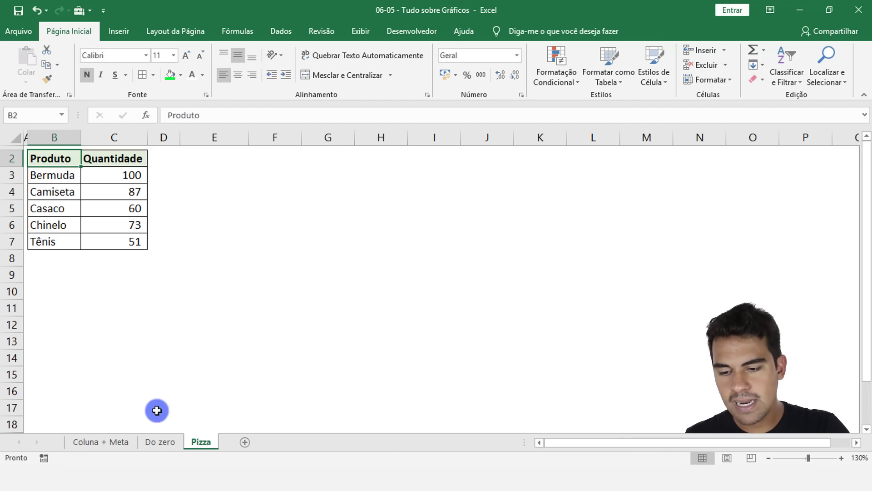
pyautogui.click(67, 167)
pyautogui.moveTo(67, 160); pyautogui.dragTo(100, 240)
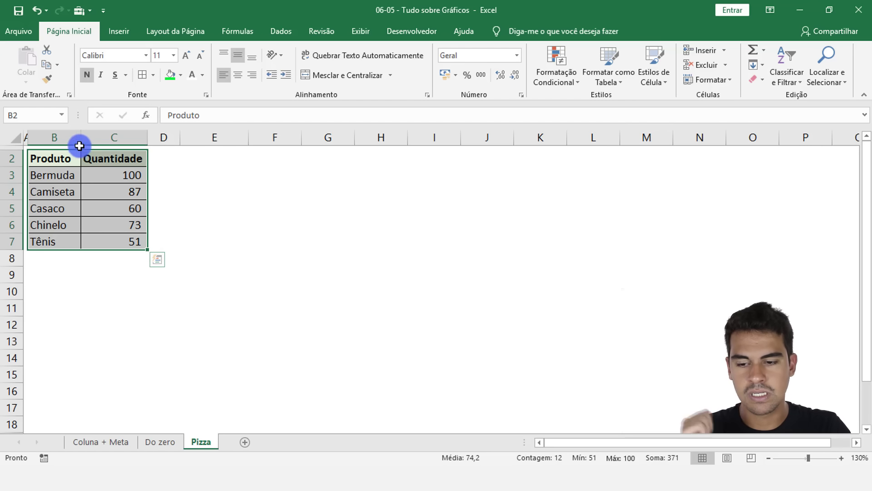
pyautogui.moveTo(63, 158); pyautogui.dragTo(120, 238)
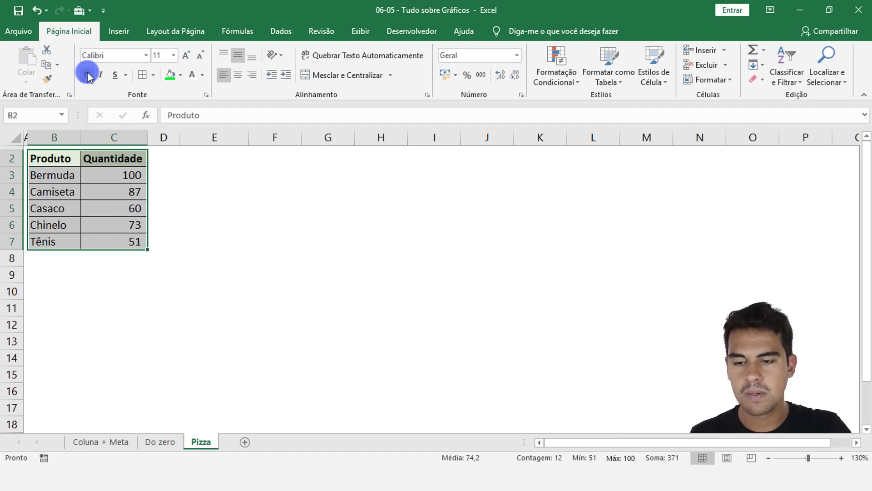
pyautogui.click(117, 32)
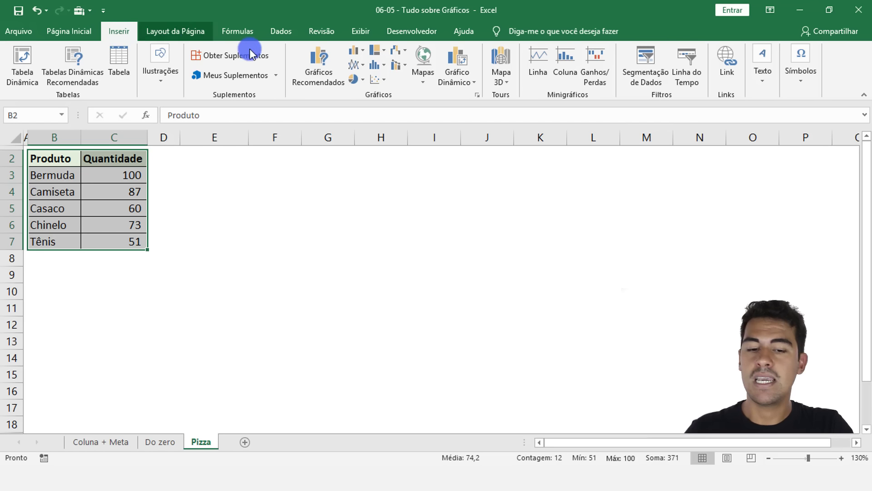
pyautogui.click(354, 81)
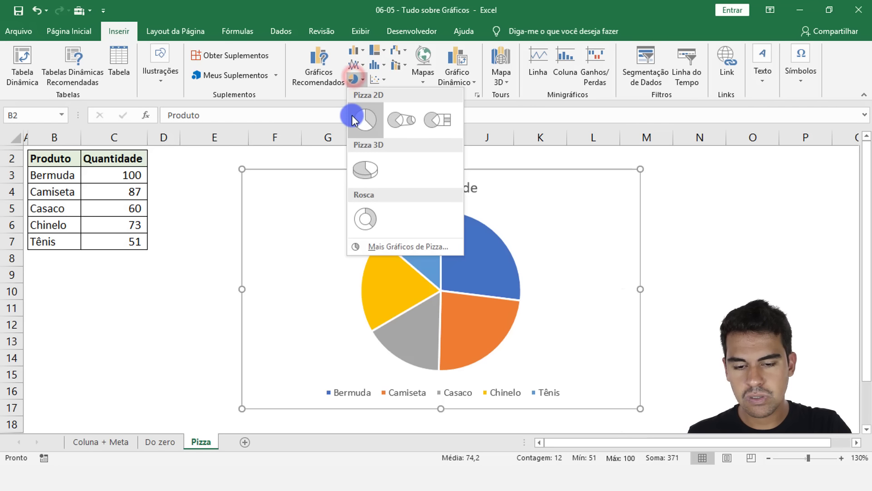
pyautogui.click(357, 116)
pyautogui.moveTo(524, 169); pyautogui.dragTo(457, 156)
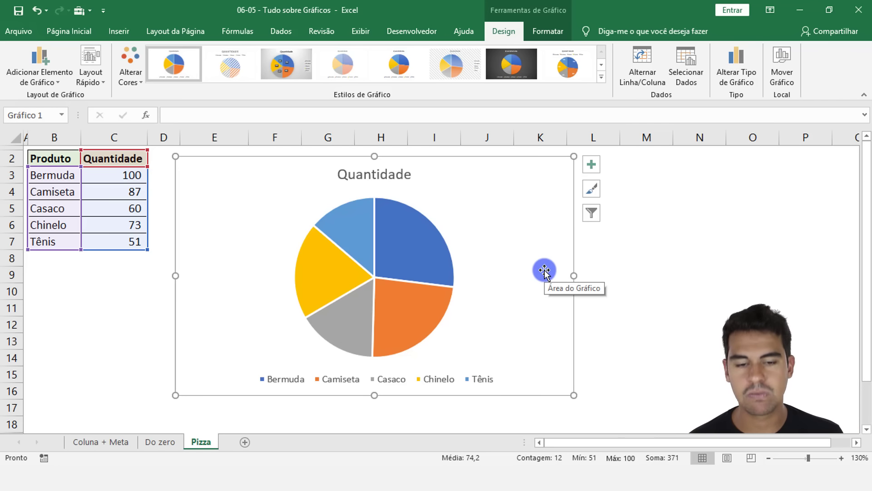
# Step: Open the list of chart elements available for the pie chart
pyautogui.click(594, 175)
pyautogui.click(563, 171)
pyautogui.click(592, 165)
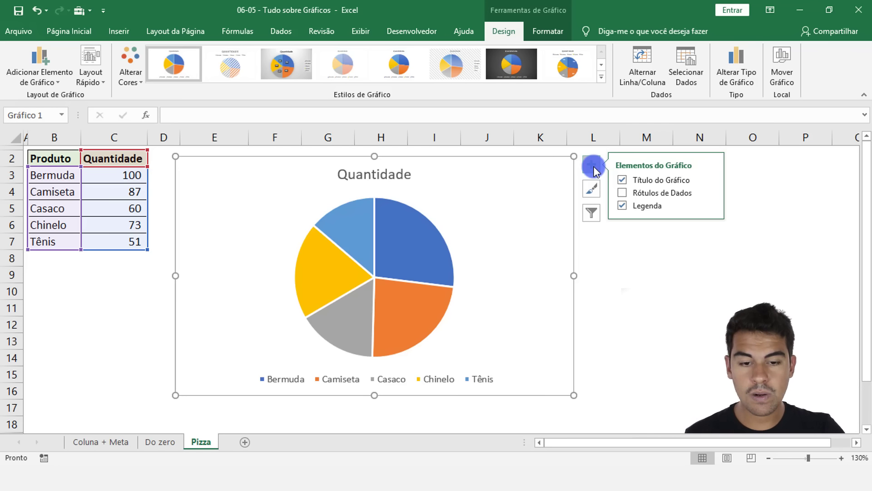
# Step: Try the dark-background chart style and another preset style on the pie chart
pyautogui.click(507, 31)
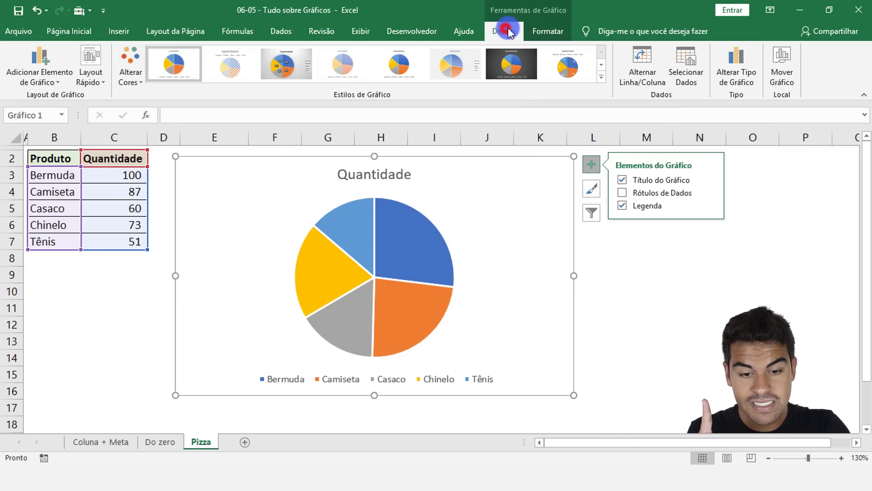
pyautogui.click(600, 78)
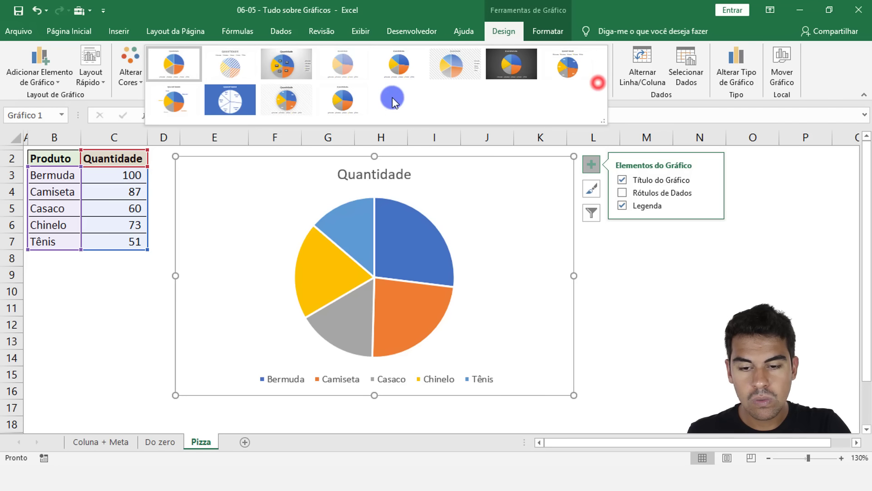
pyautogui.click(496, 76)
pyautogui.click(603, 77)
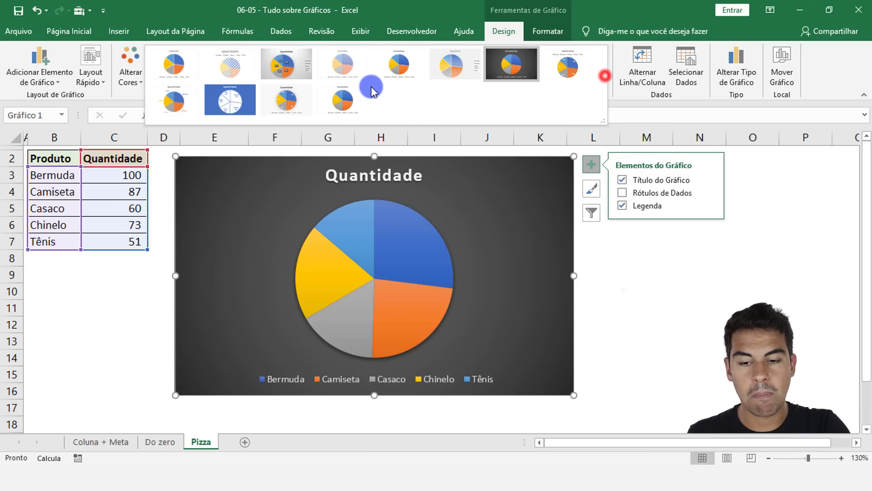
pyautogui.click(300, 93)
# Step: Apply the white chart style with the legend under the title and percentage labels inside the slices, and deselect the chart
pyautogui.click(601, 78)
pyautogui.click(568, 65)
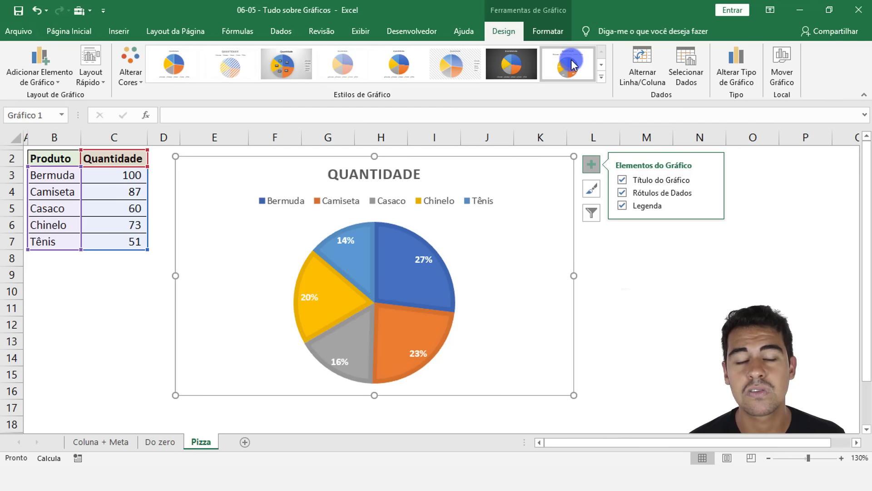
pyautogui.click(609, 163)
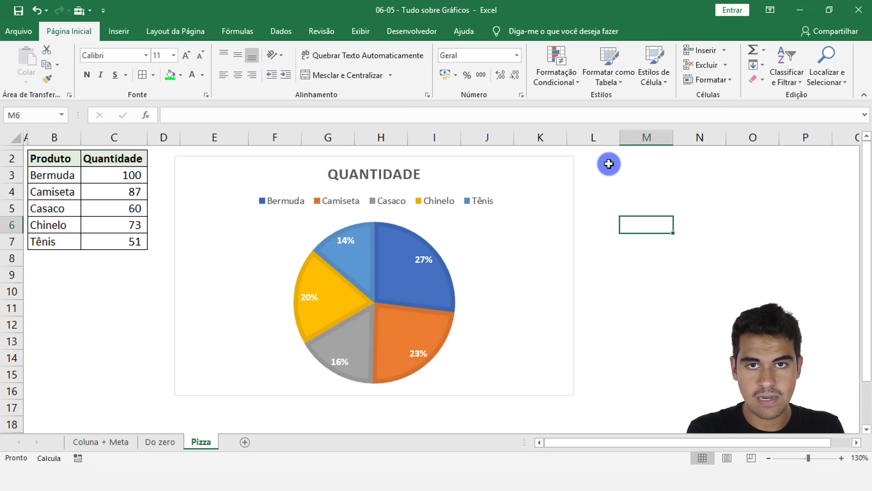